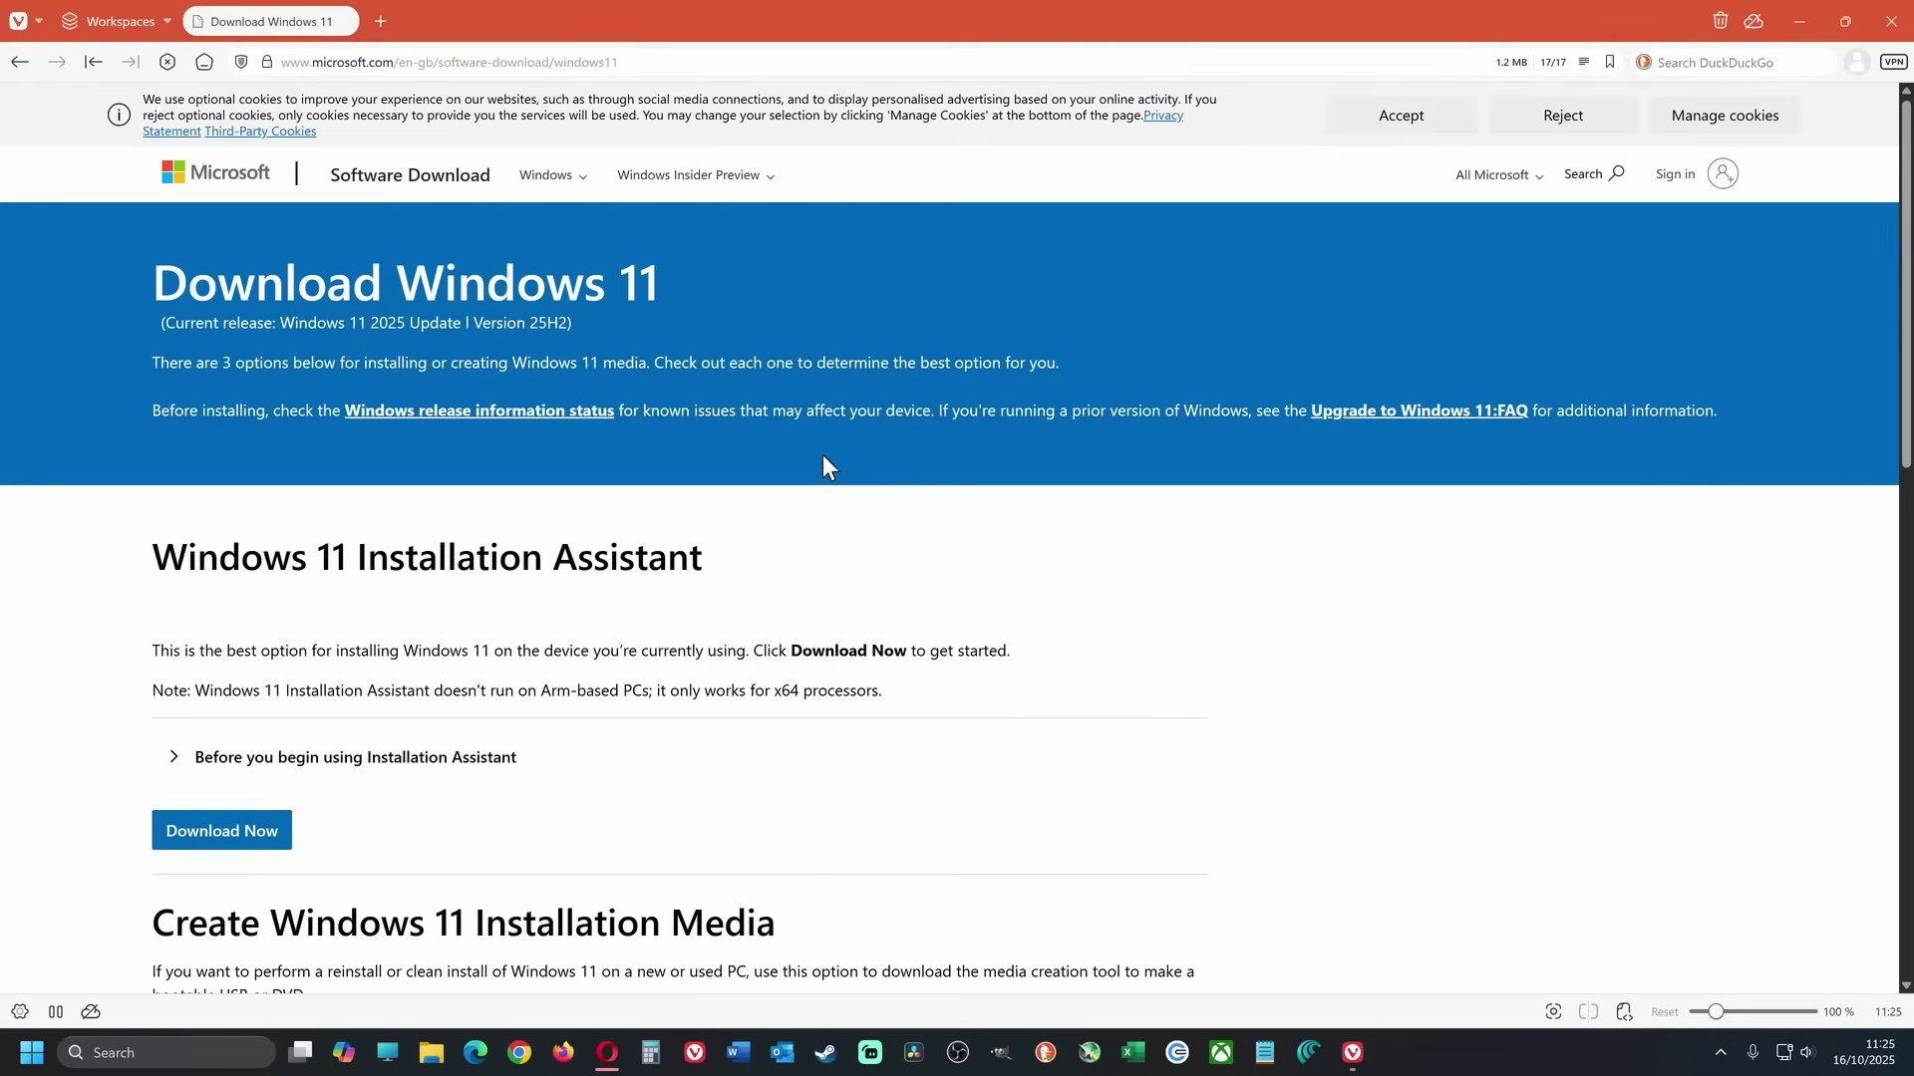
Step: Decline optional cookies, choose the Windows 11 multi-edition ISO for x64, and request the download
{"action": "left_click", "coordinate": [1535, 117]}
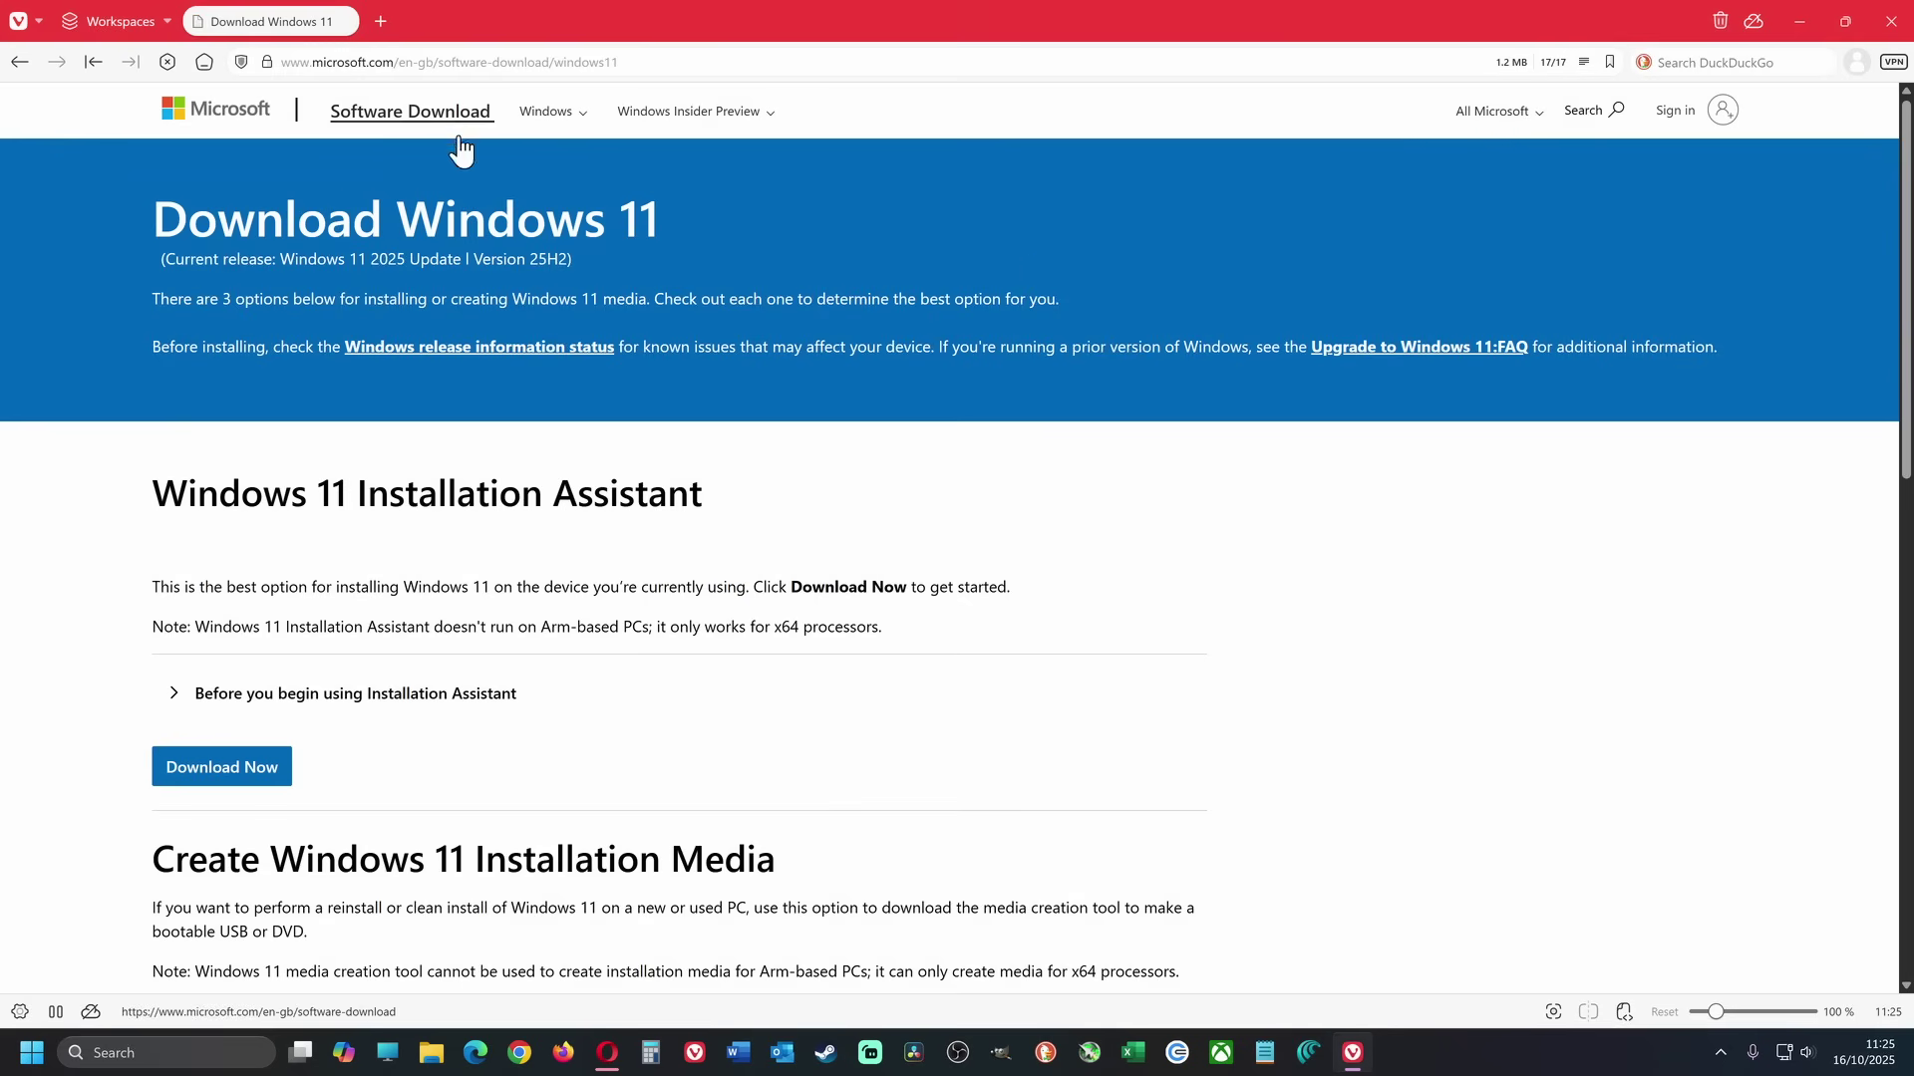
{"action": "left_click", "coordinate": [461, 63]}
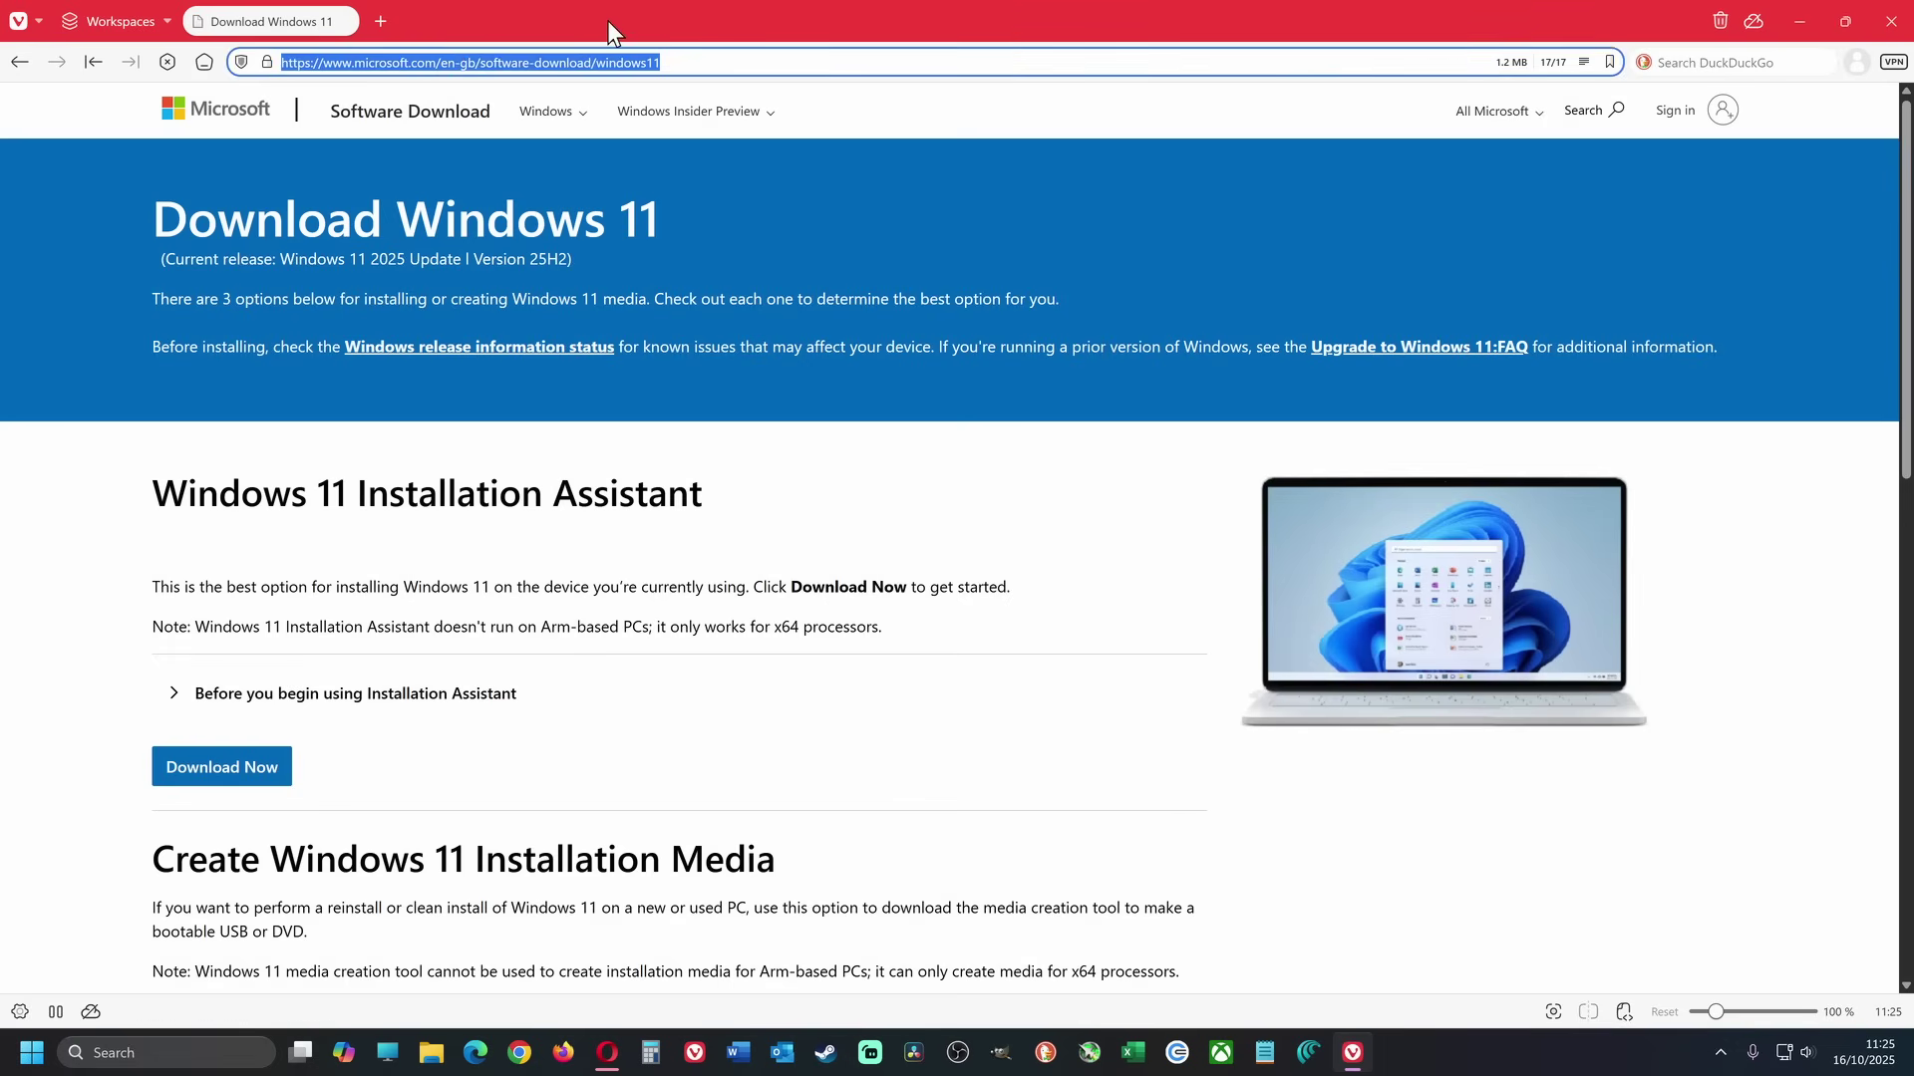
{"action": "scroll", "coordinate": [598, 468], "scroll_direction": "down", "scroll_amount": 3}
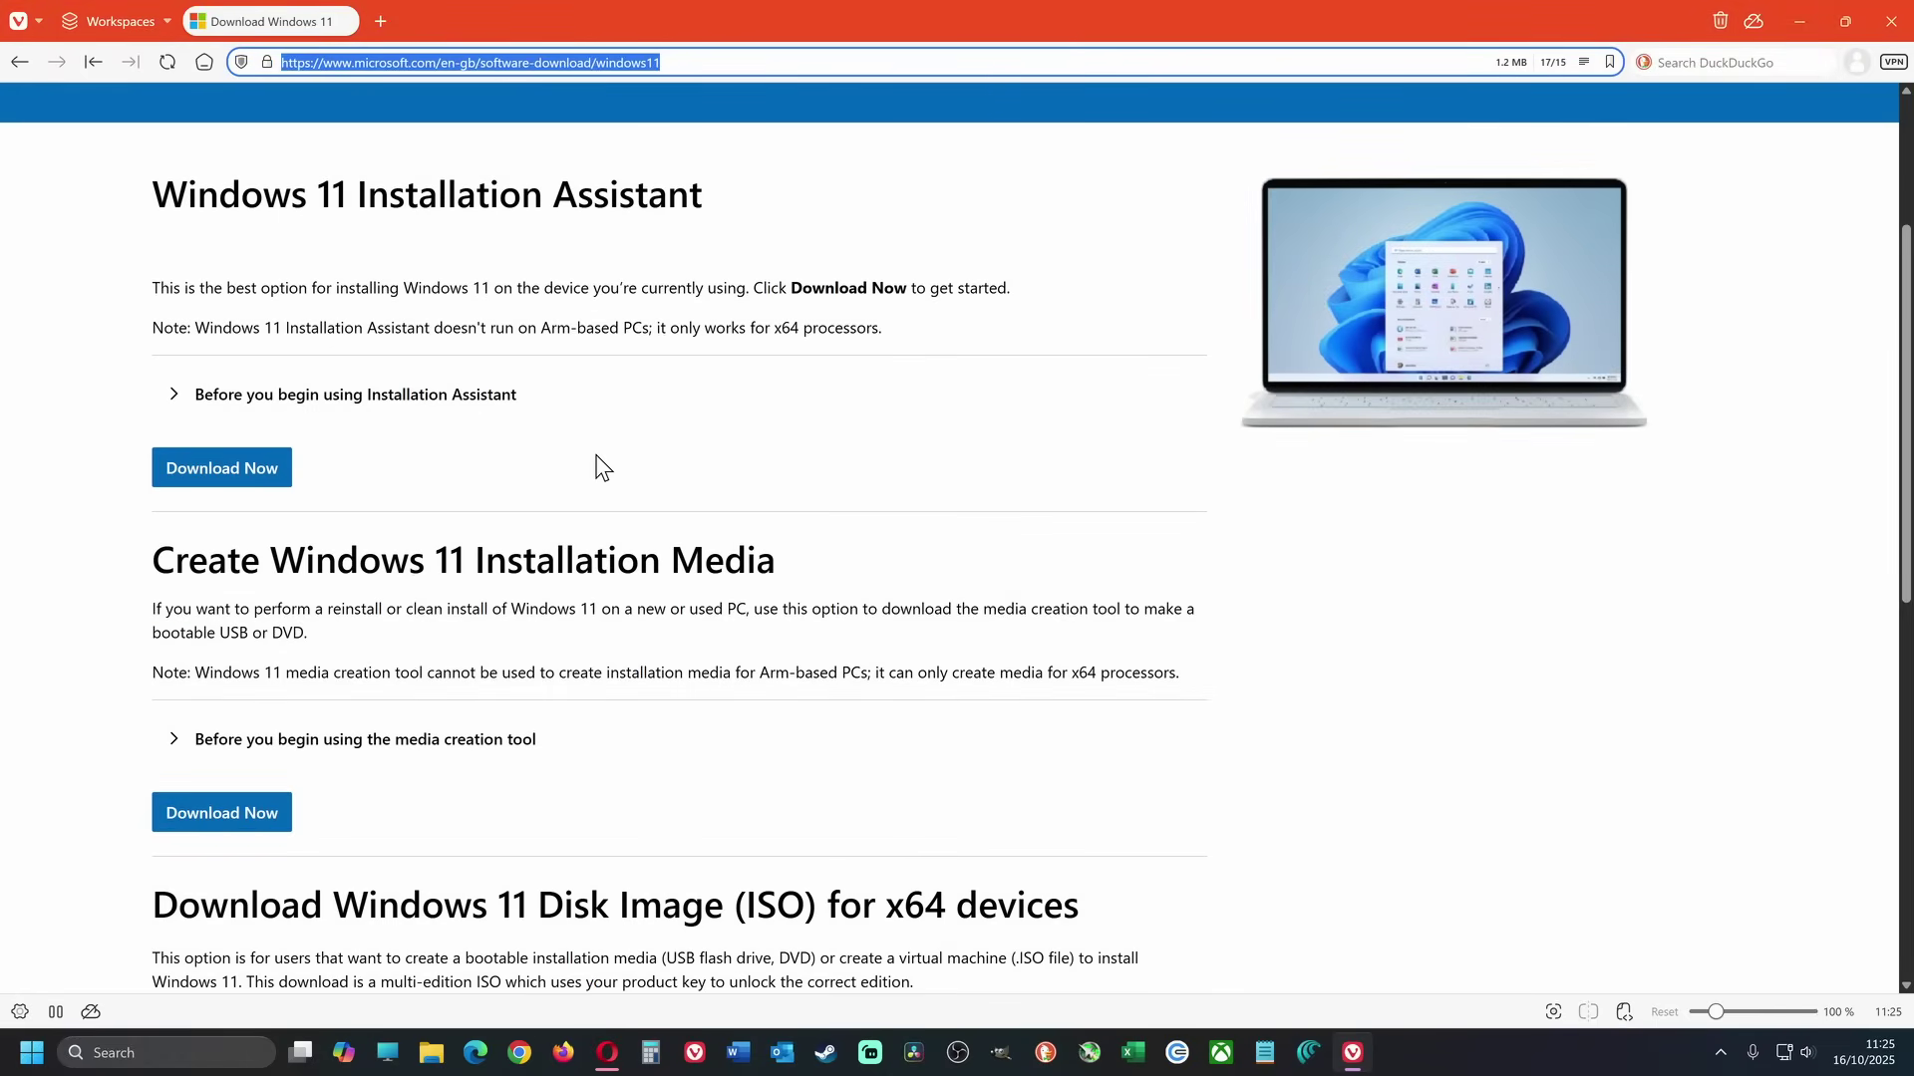
{"action": "scroll", "coordinate": [598, 468], "scroll_direction": "down", "scroll_amount": 5}
{"action": "left_click", "coordinate": [462, 505]}
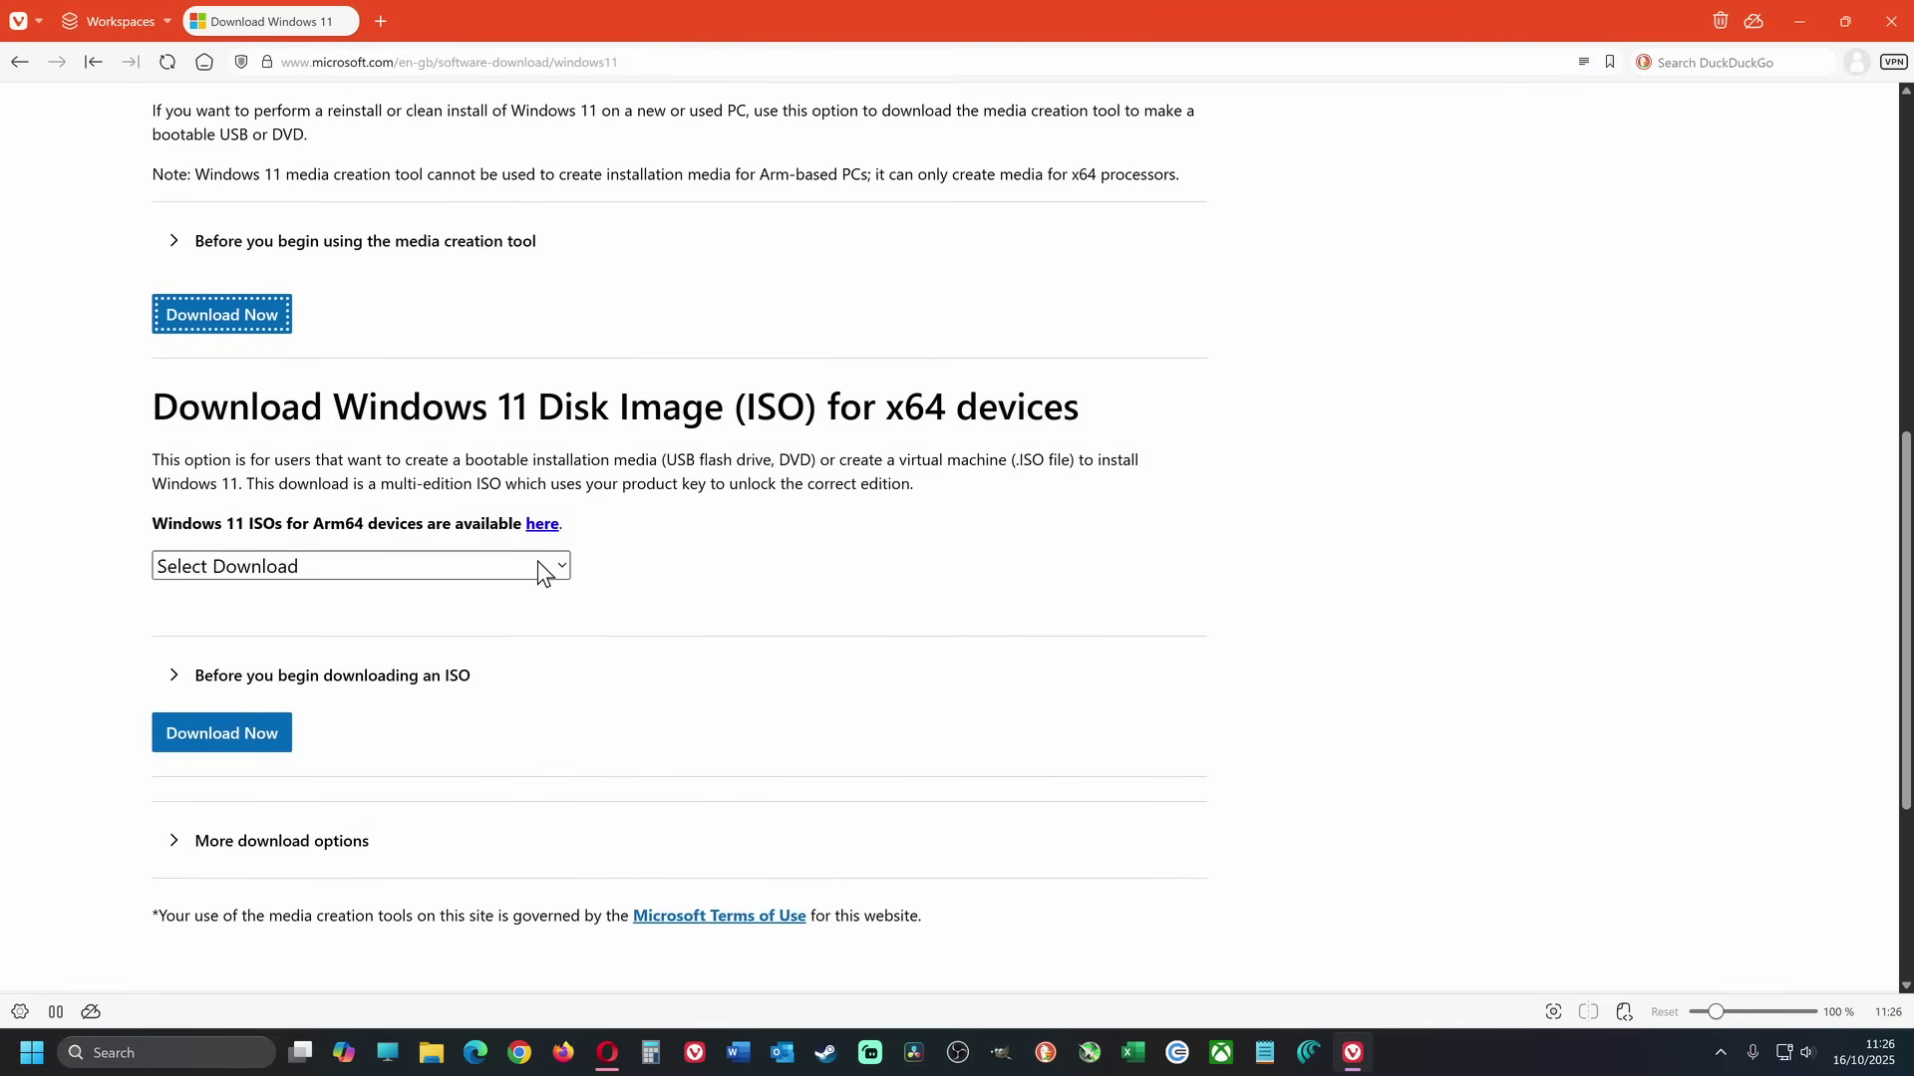
{"action": "left_click", "coordinate": [556, 569]}
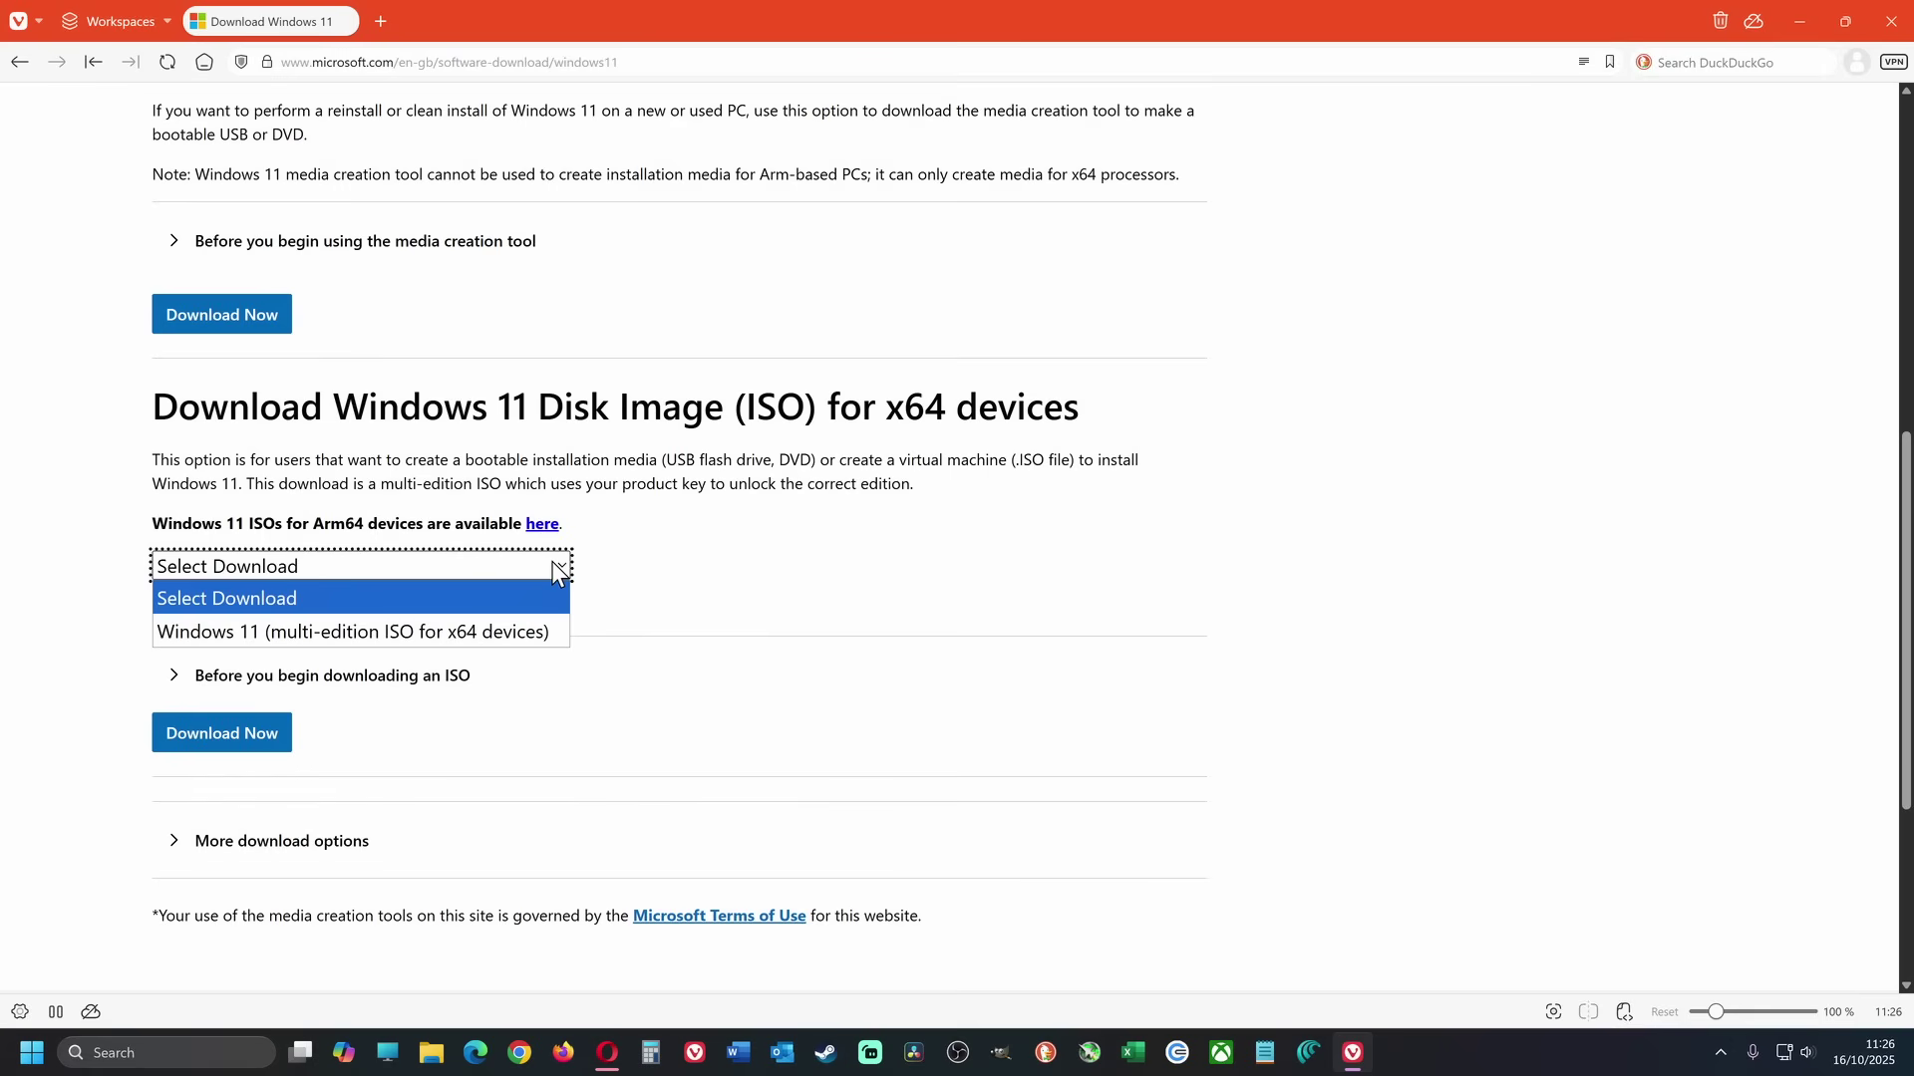
{"action": "left_click", "coordinate": [449, 632]}
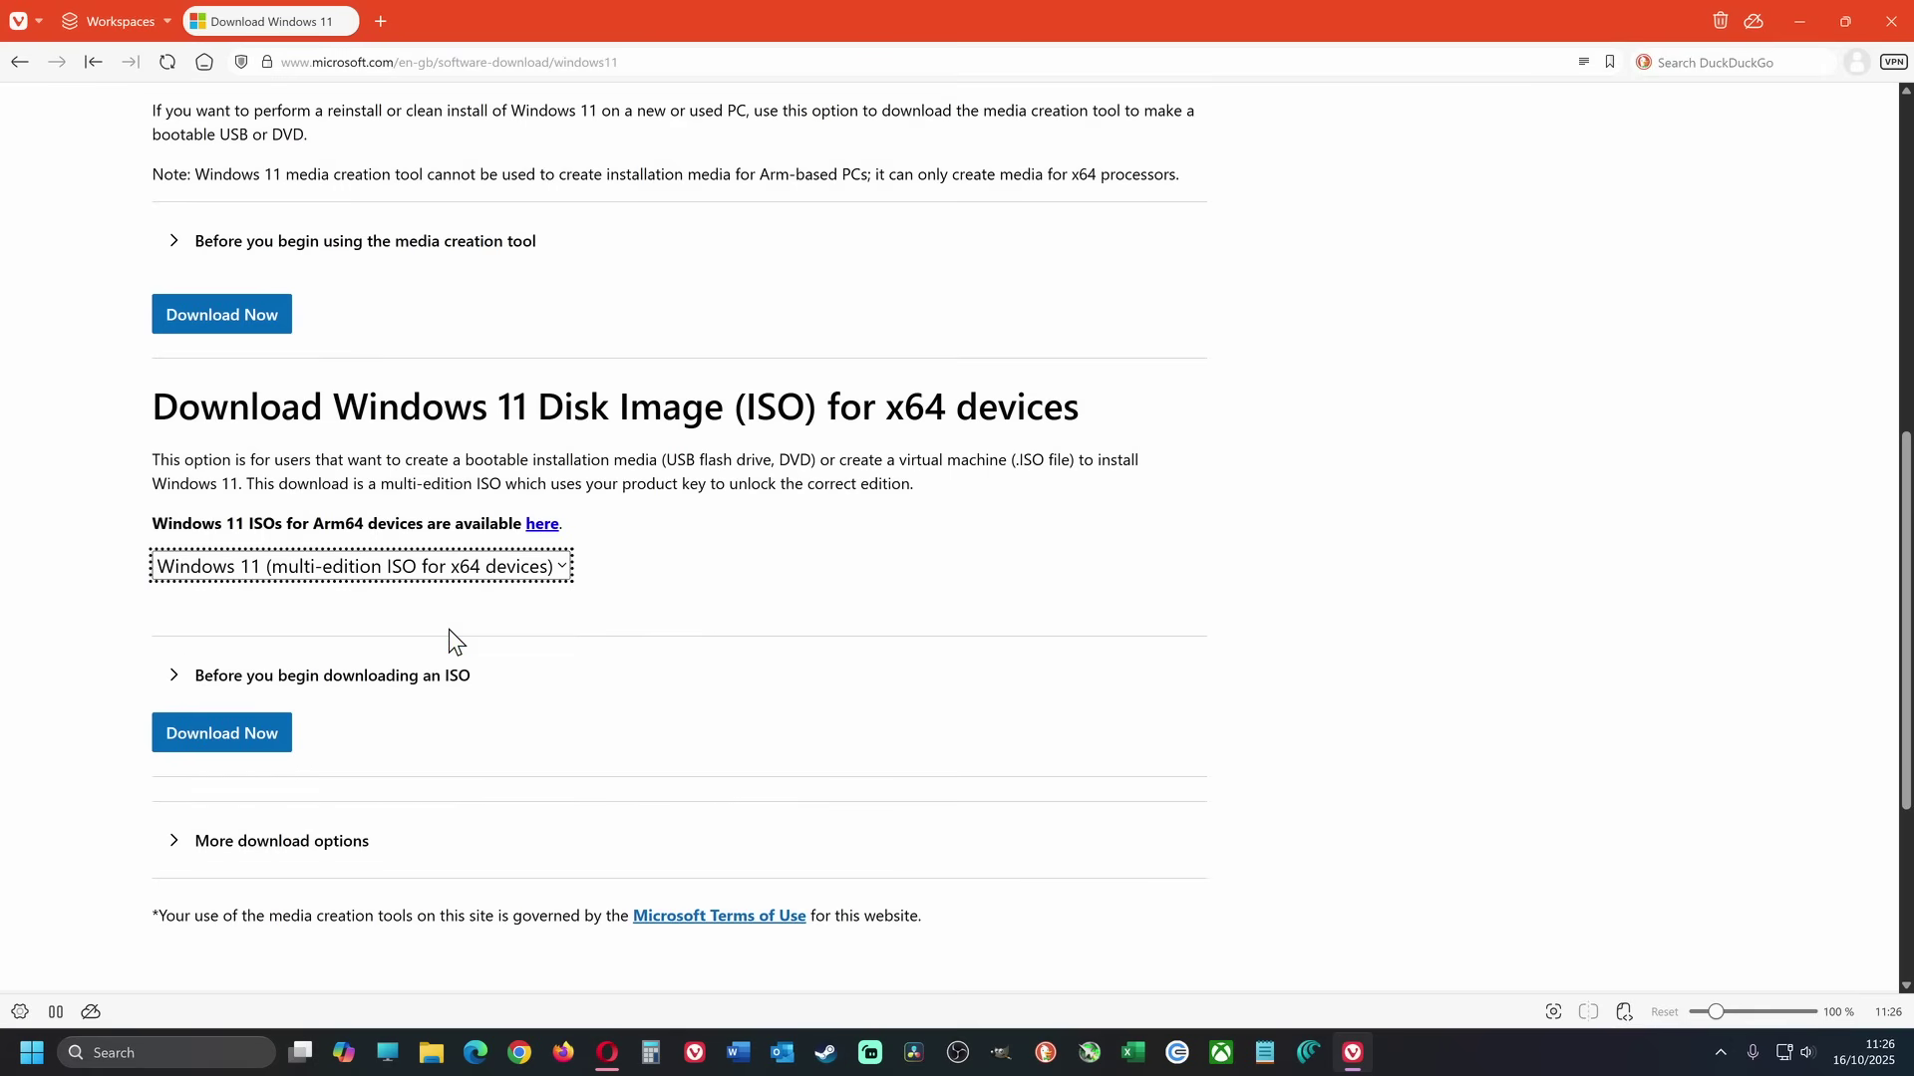
{"action": "left_click", "coordinate": [259, 738]}
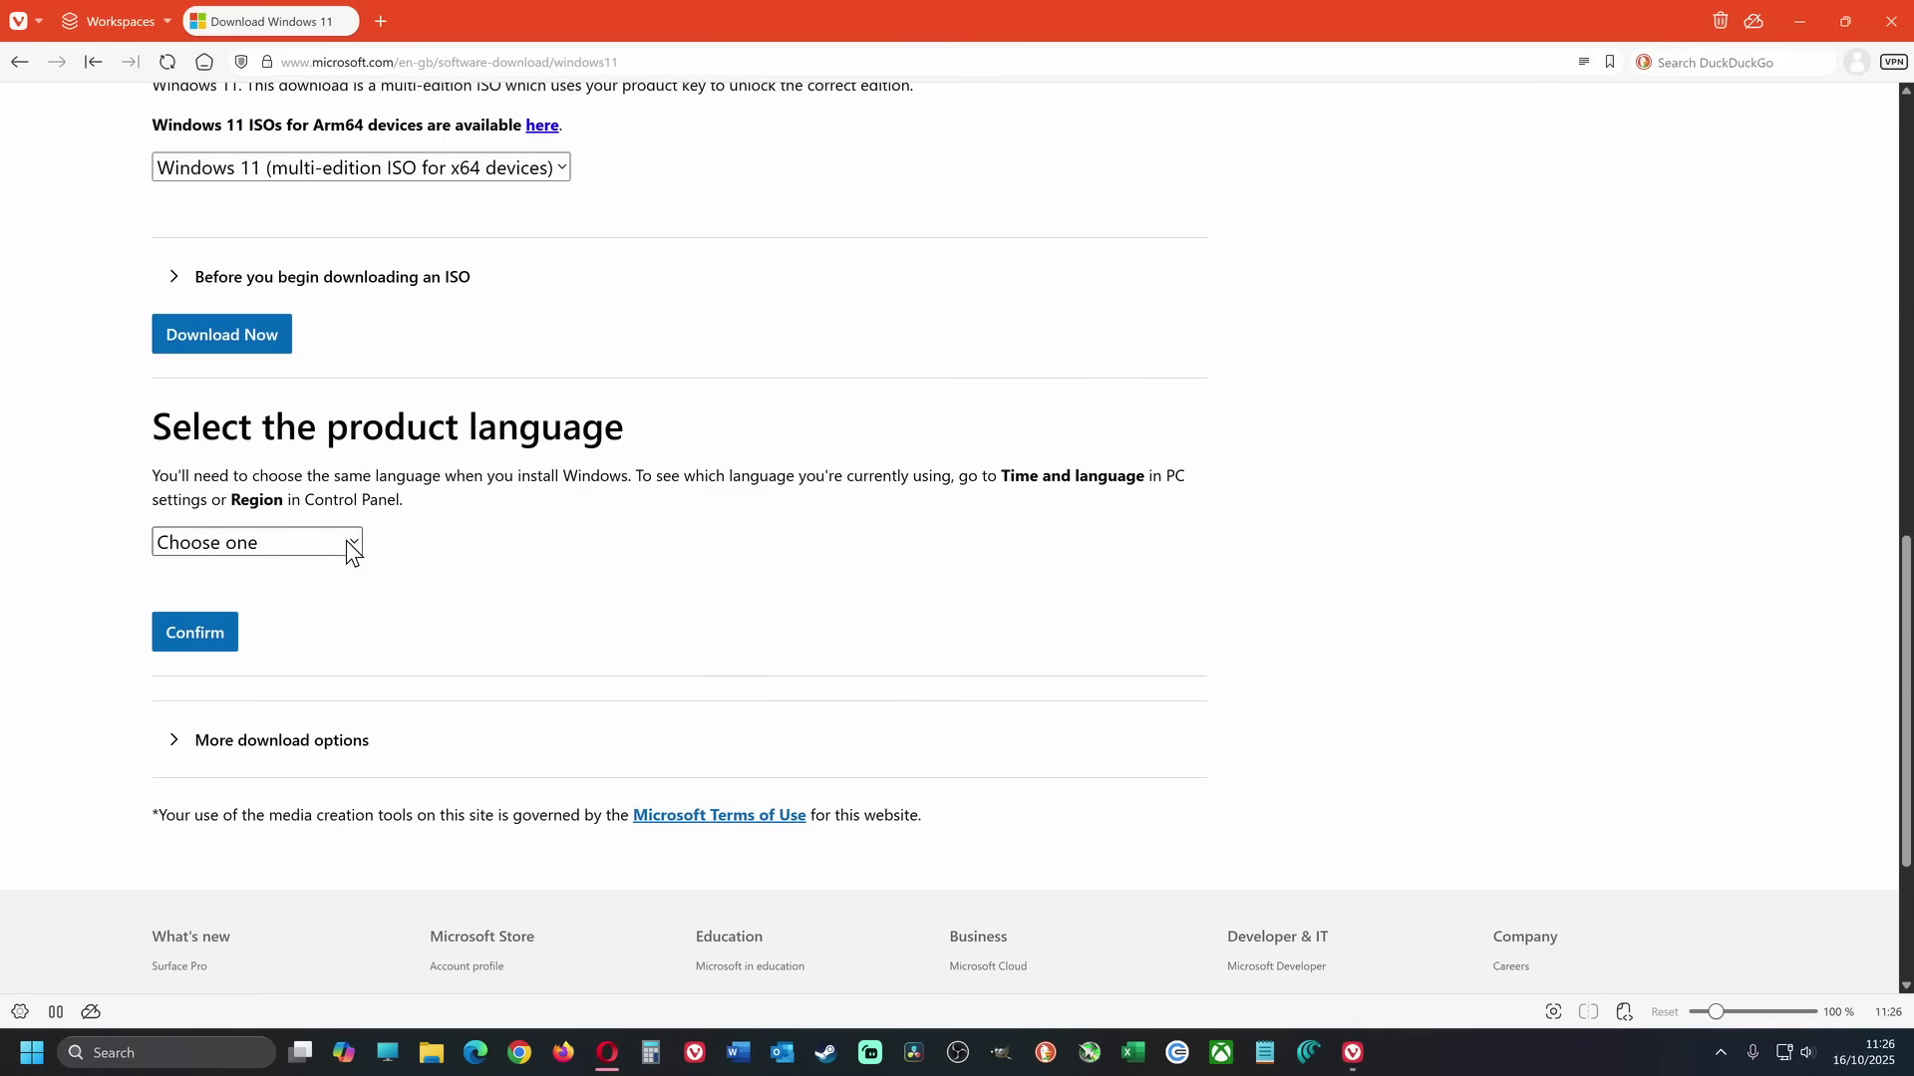
Step: Confirm English International as the product language and start the 64-bit ISO download
{"action": "left_click", "coordinate": [345, 540]}
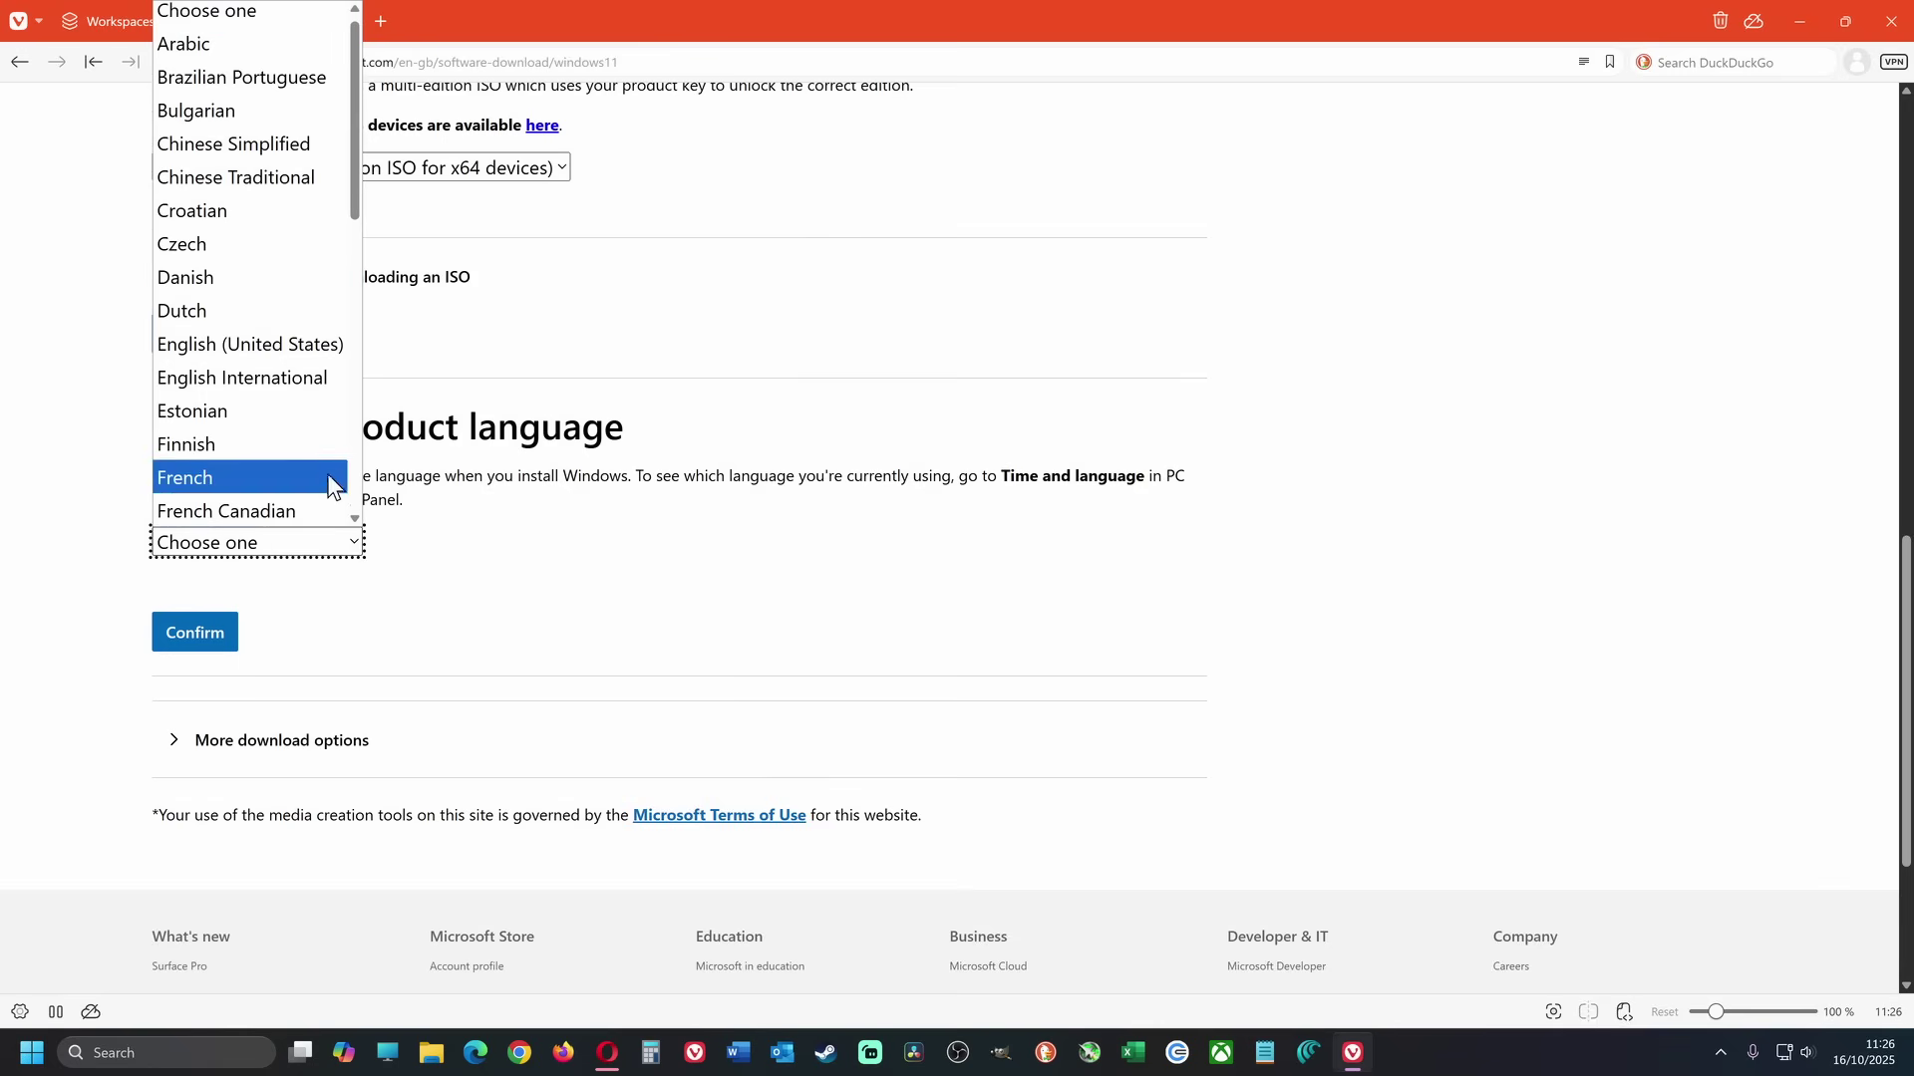
{"action": "scroll", "coordinate": [295, 341], "scroll_direction": "down", "scroll_amount": 8}
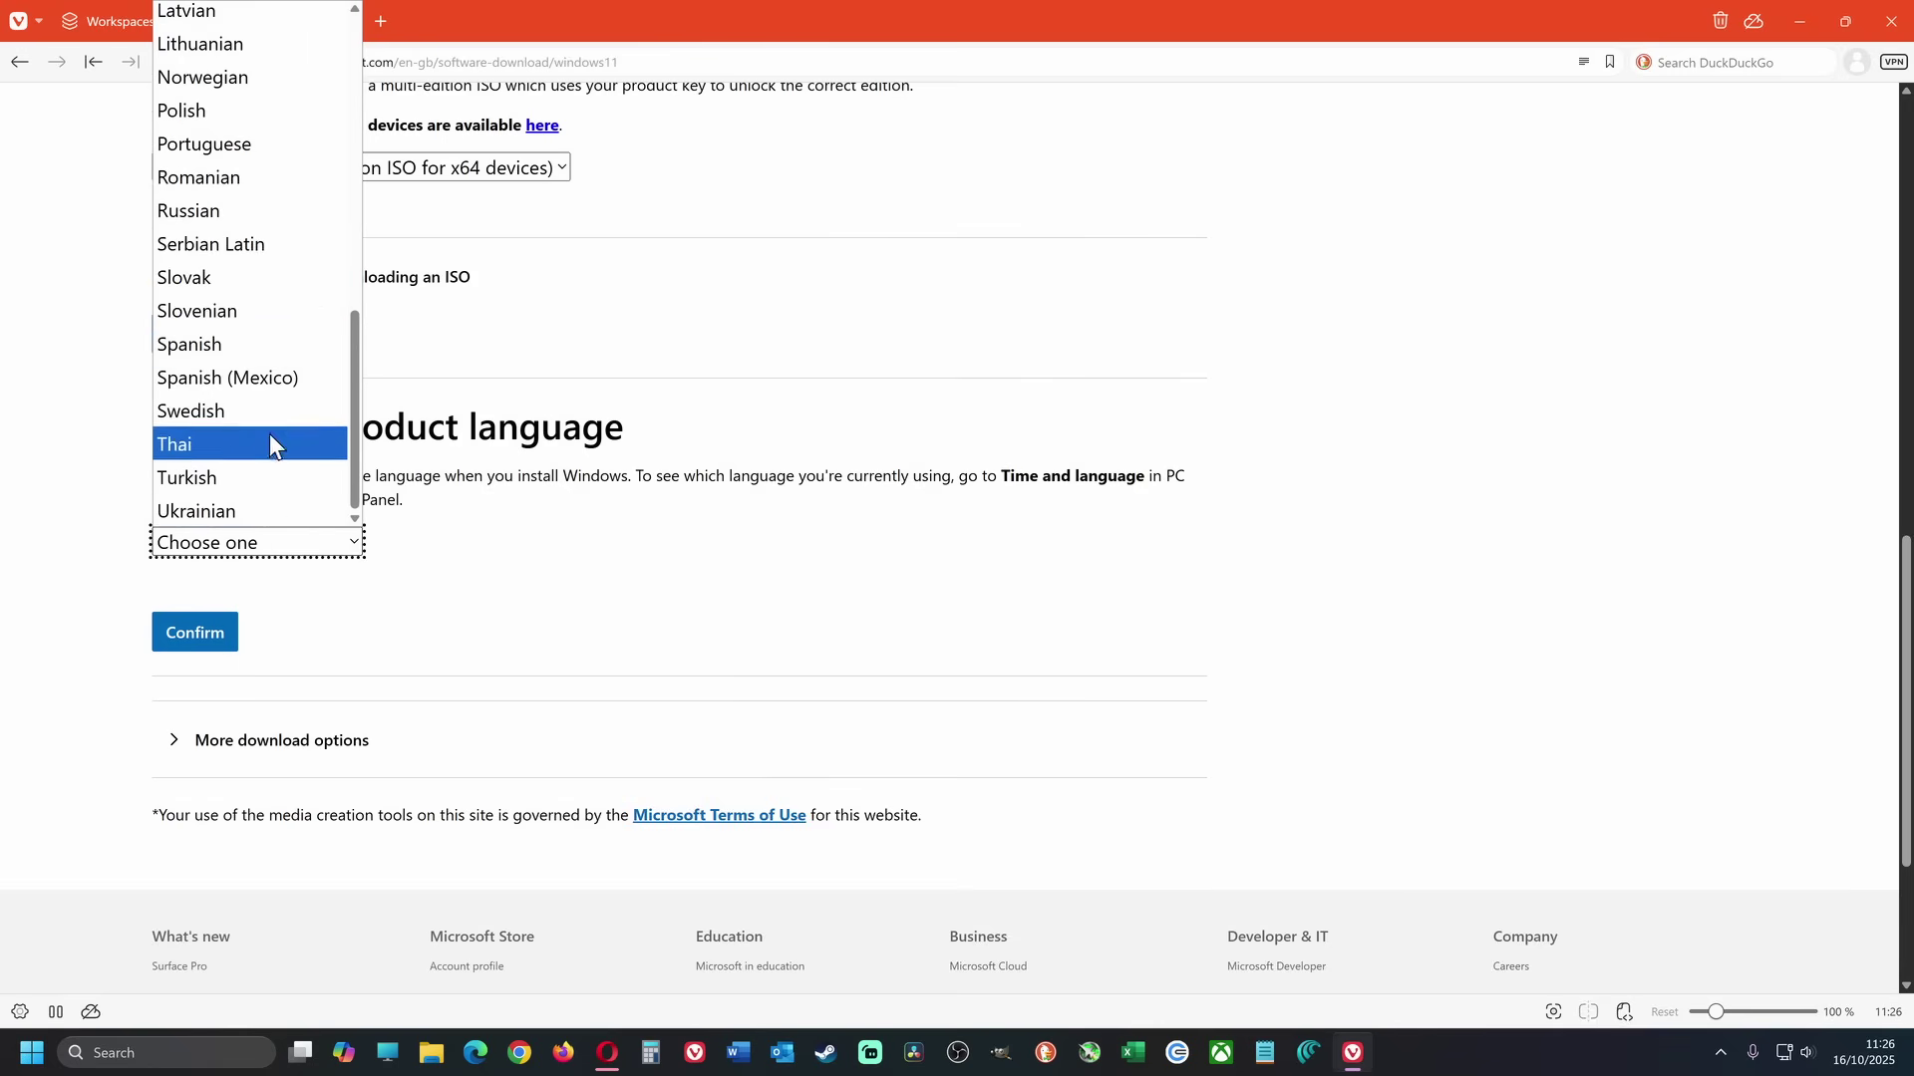
{"action": "scroll", "coordinate": [285, 399], "scroll_direction": "up", "scroll_amount": 8}
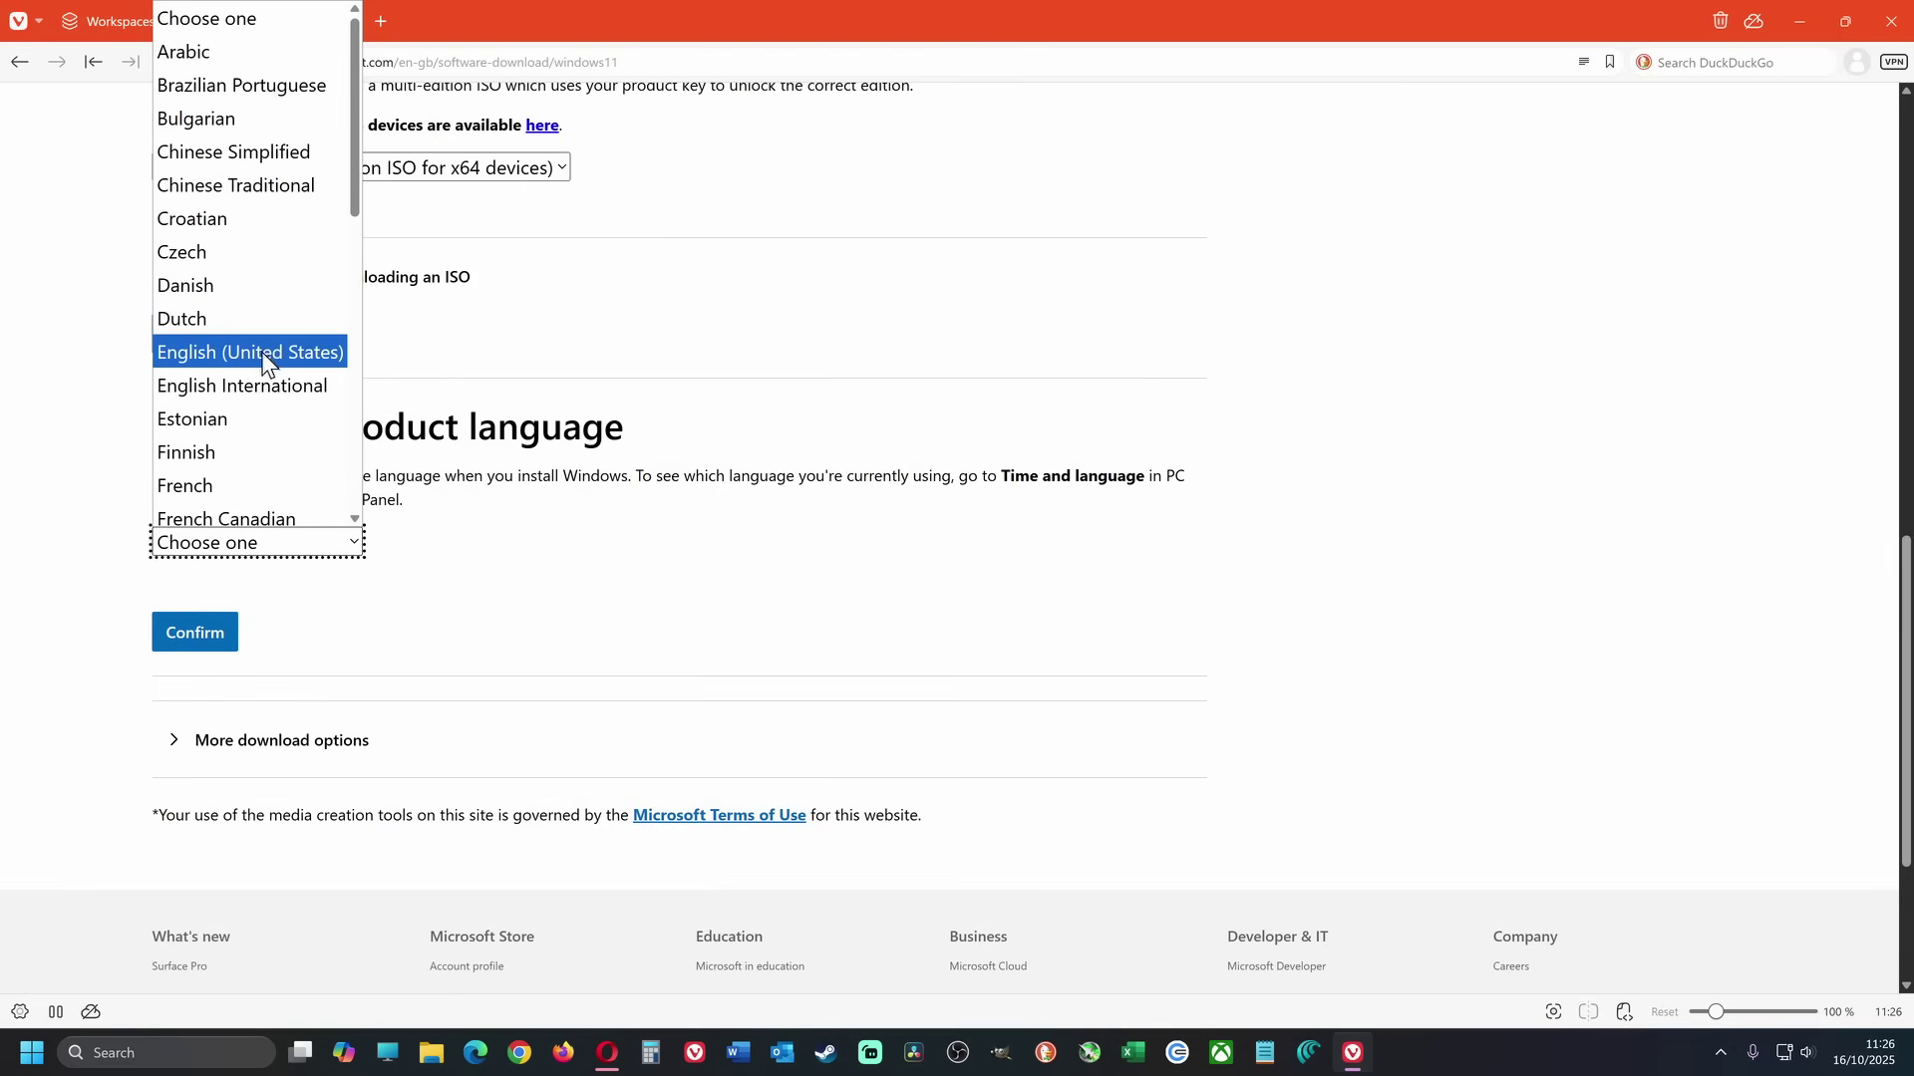
{"action": "left_click", "coordinate": [267, 385]}
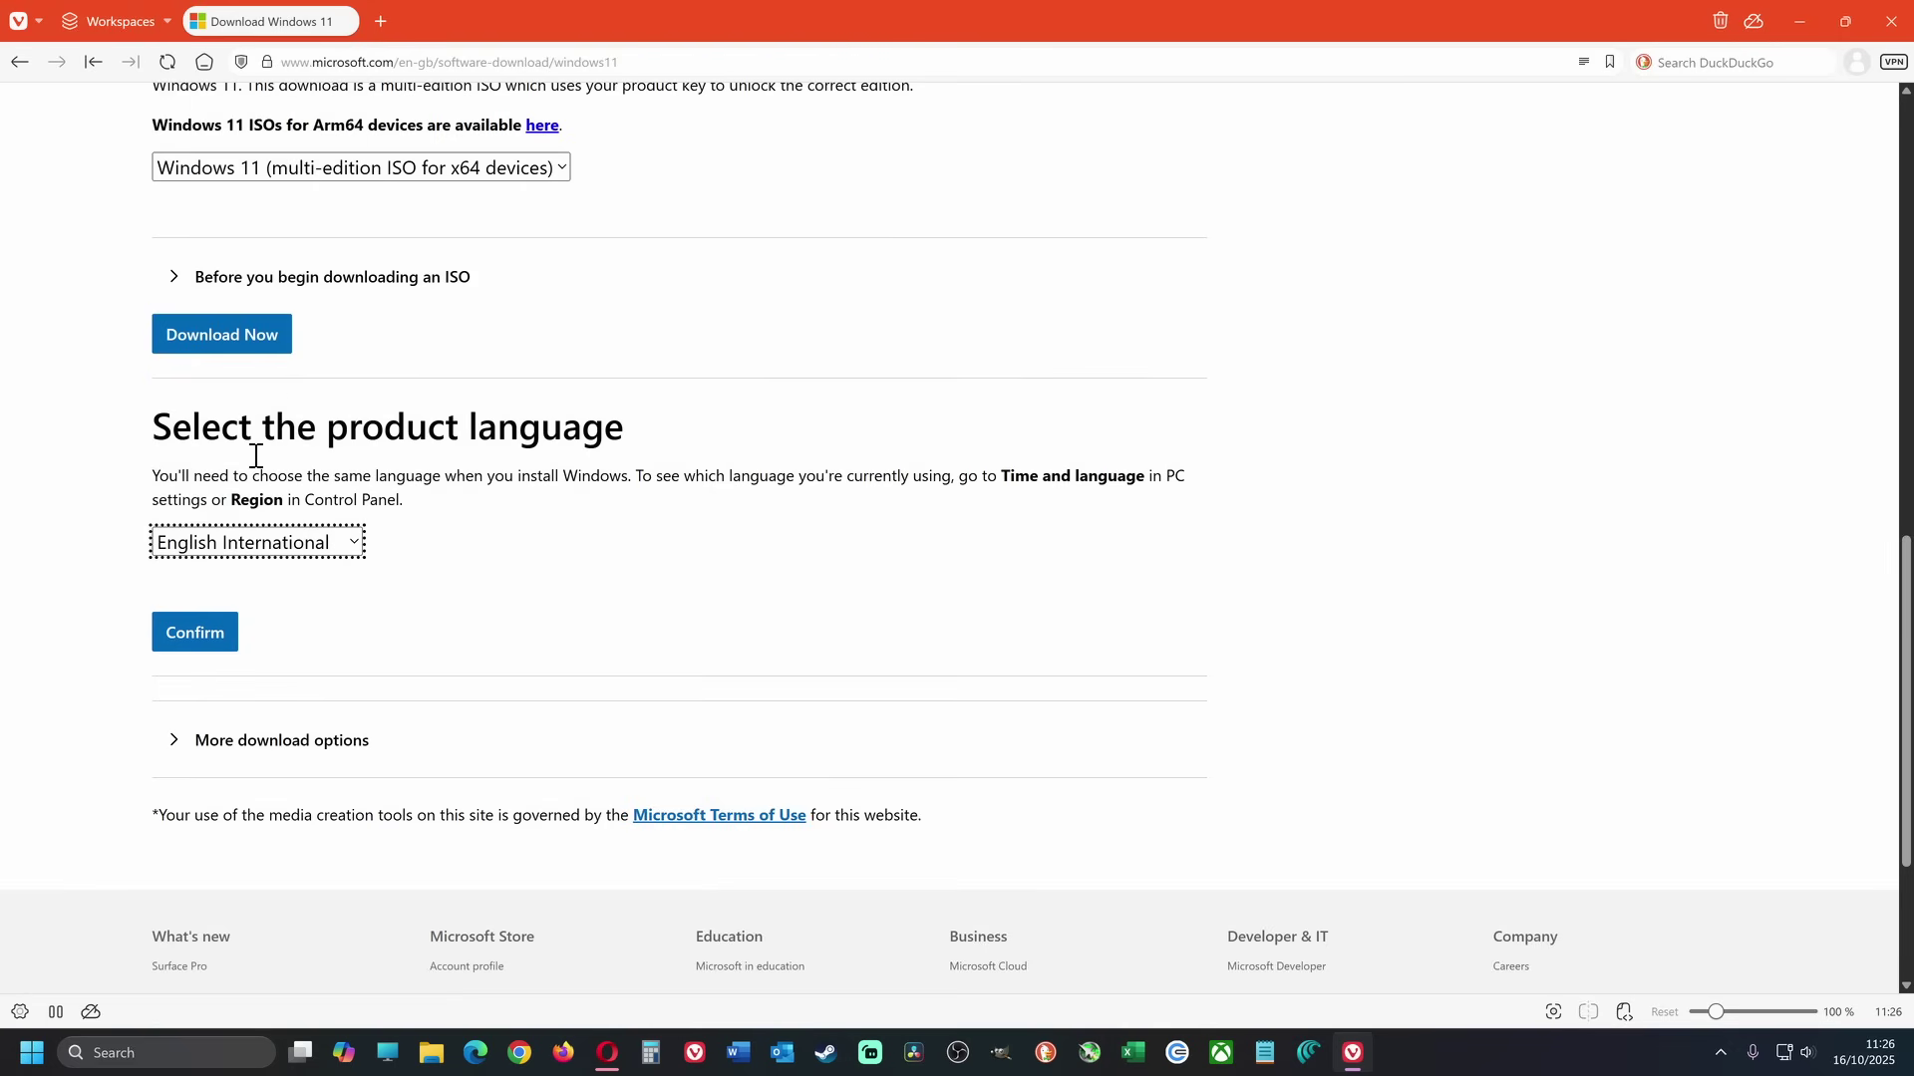
{"action": "left_click", "coordinate": [217, 645]}
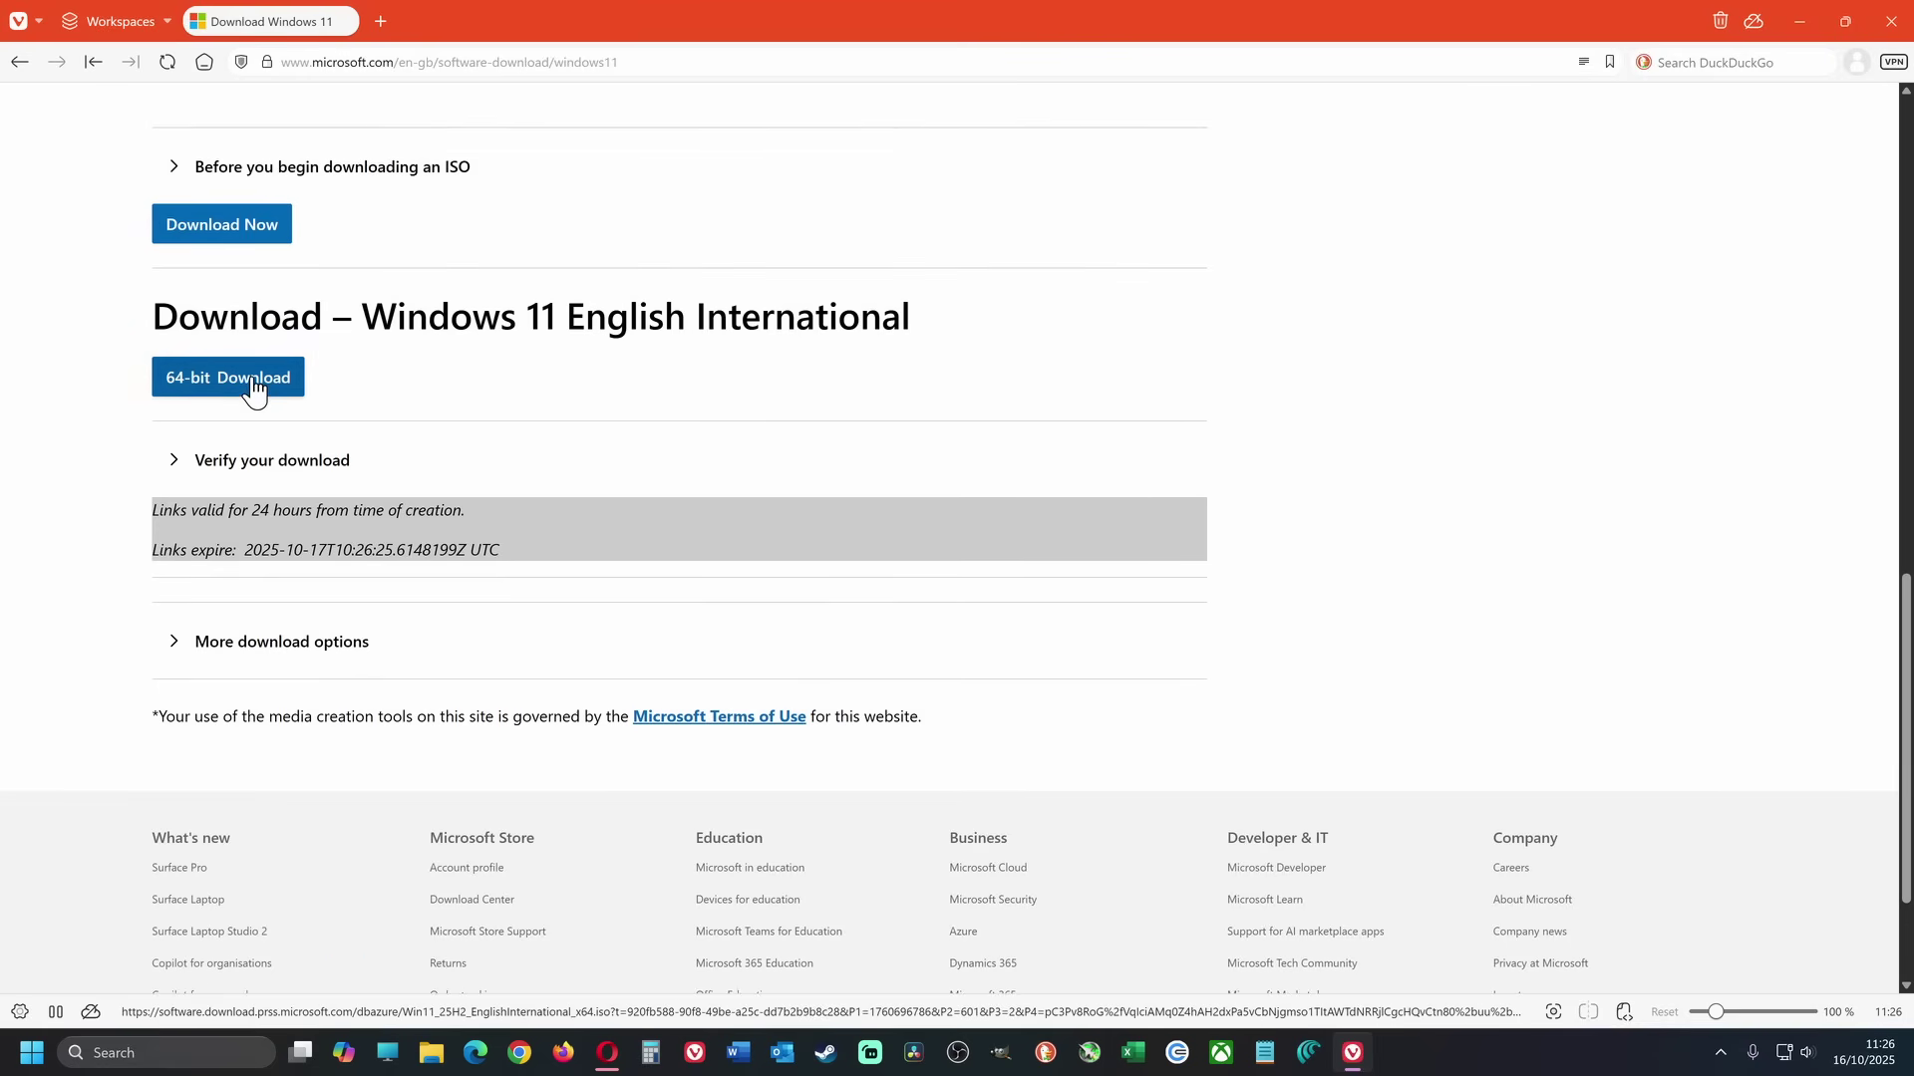
{"action": "left_click", "coordinate": [254, 384]}
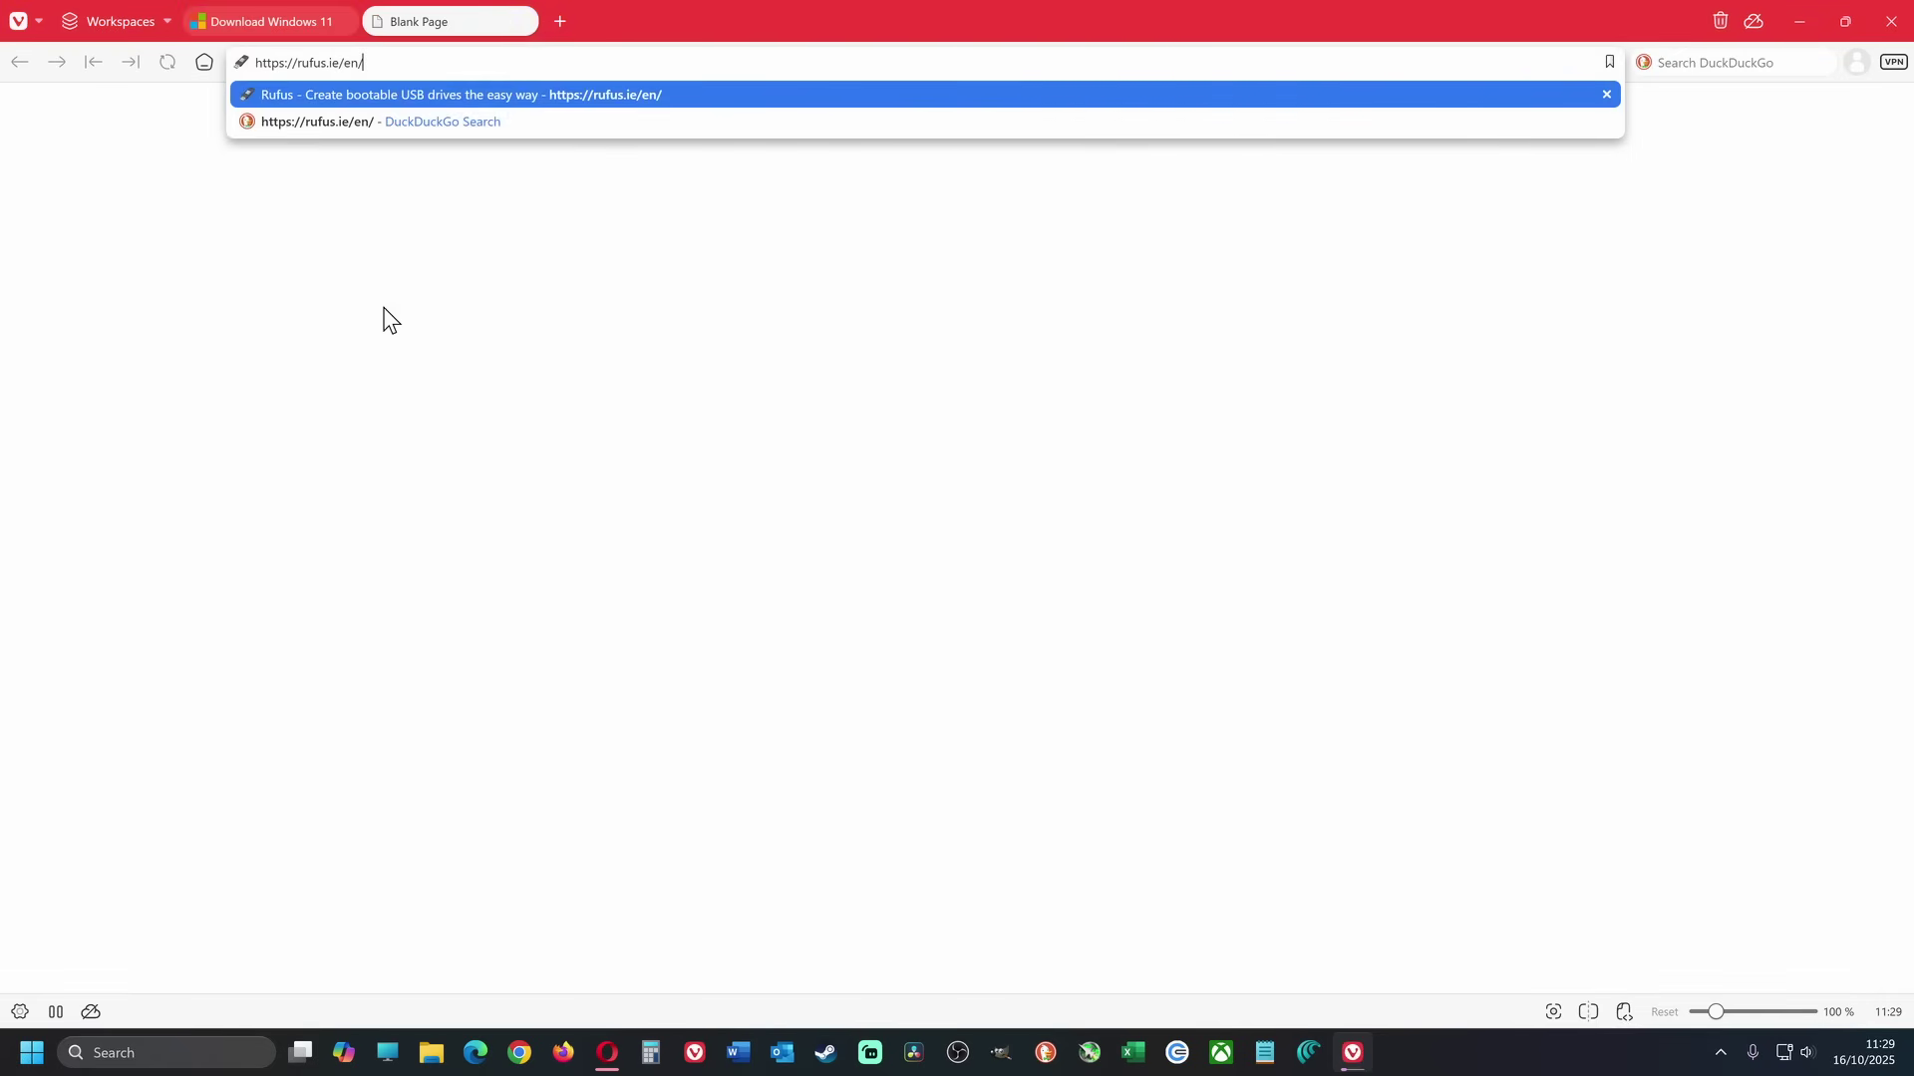
Step: Load rufus.ie/en/ and download the standard x64 rufus-4.11.exe program
{"action": "key", "text": "Return"}
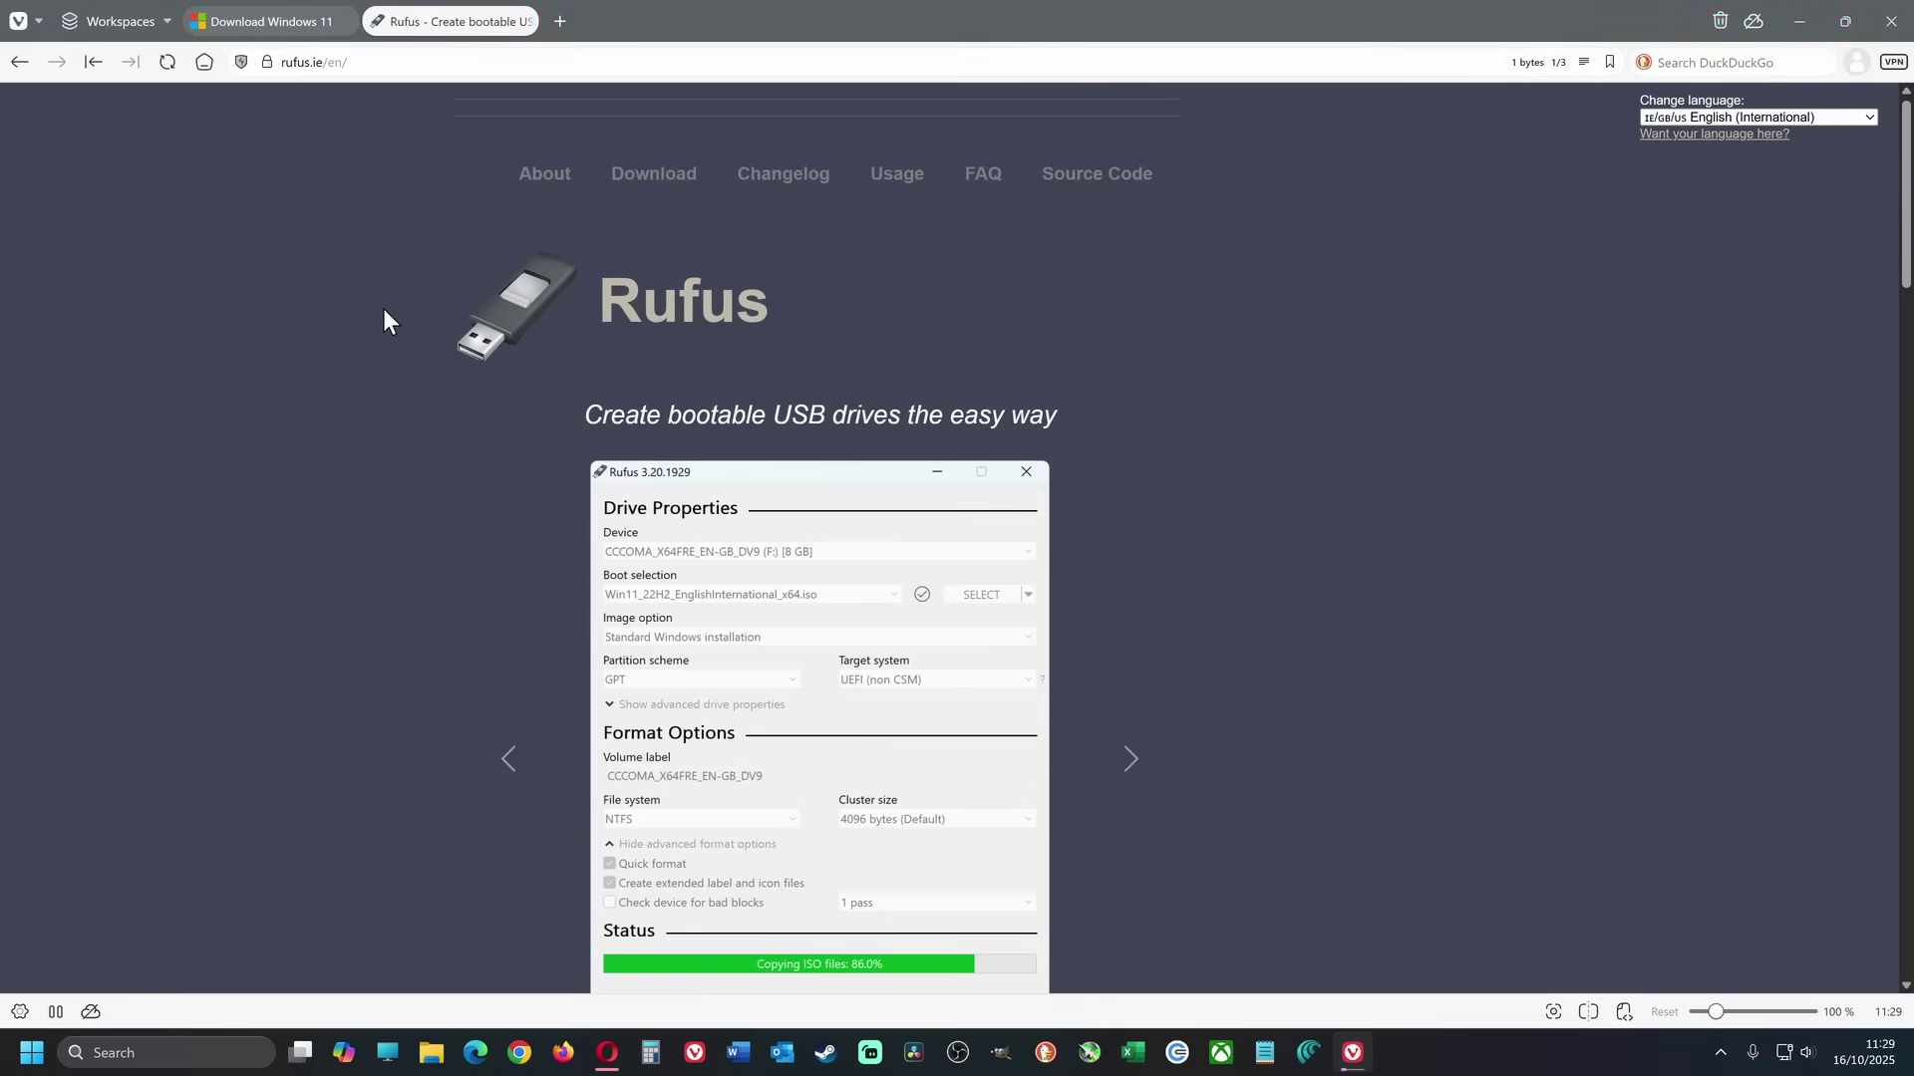
{"action": "scroll", "coordinate": [381, 357], "scroll_direction": "down", "scroll_amount": 8}
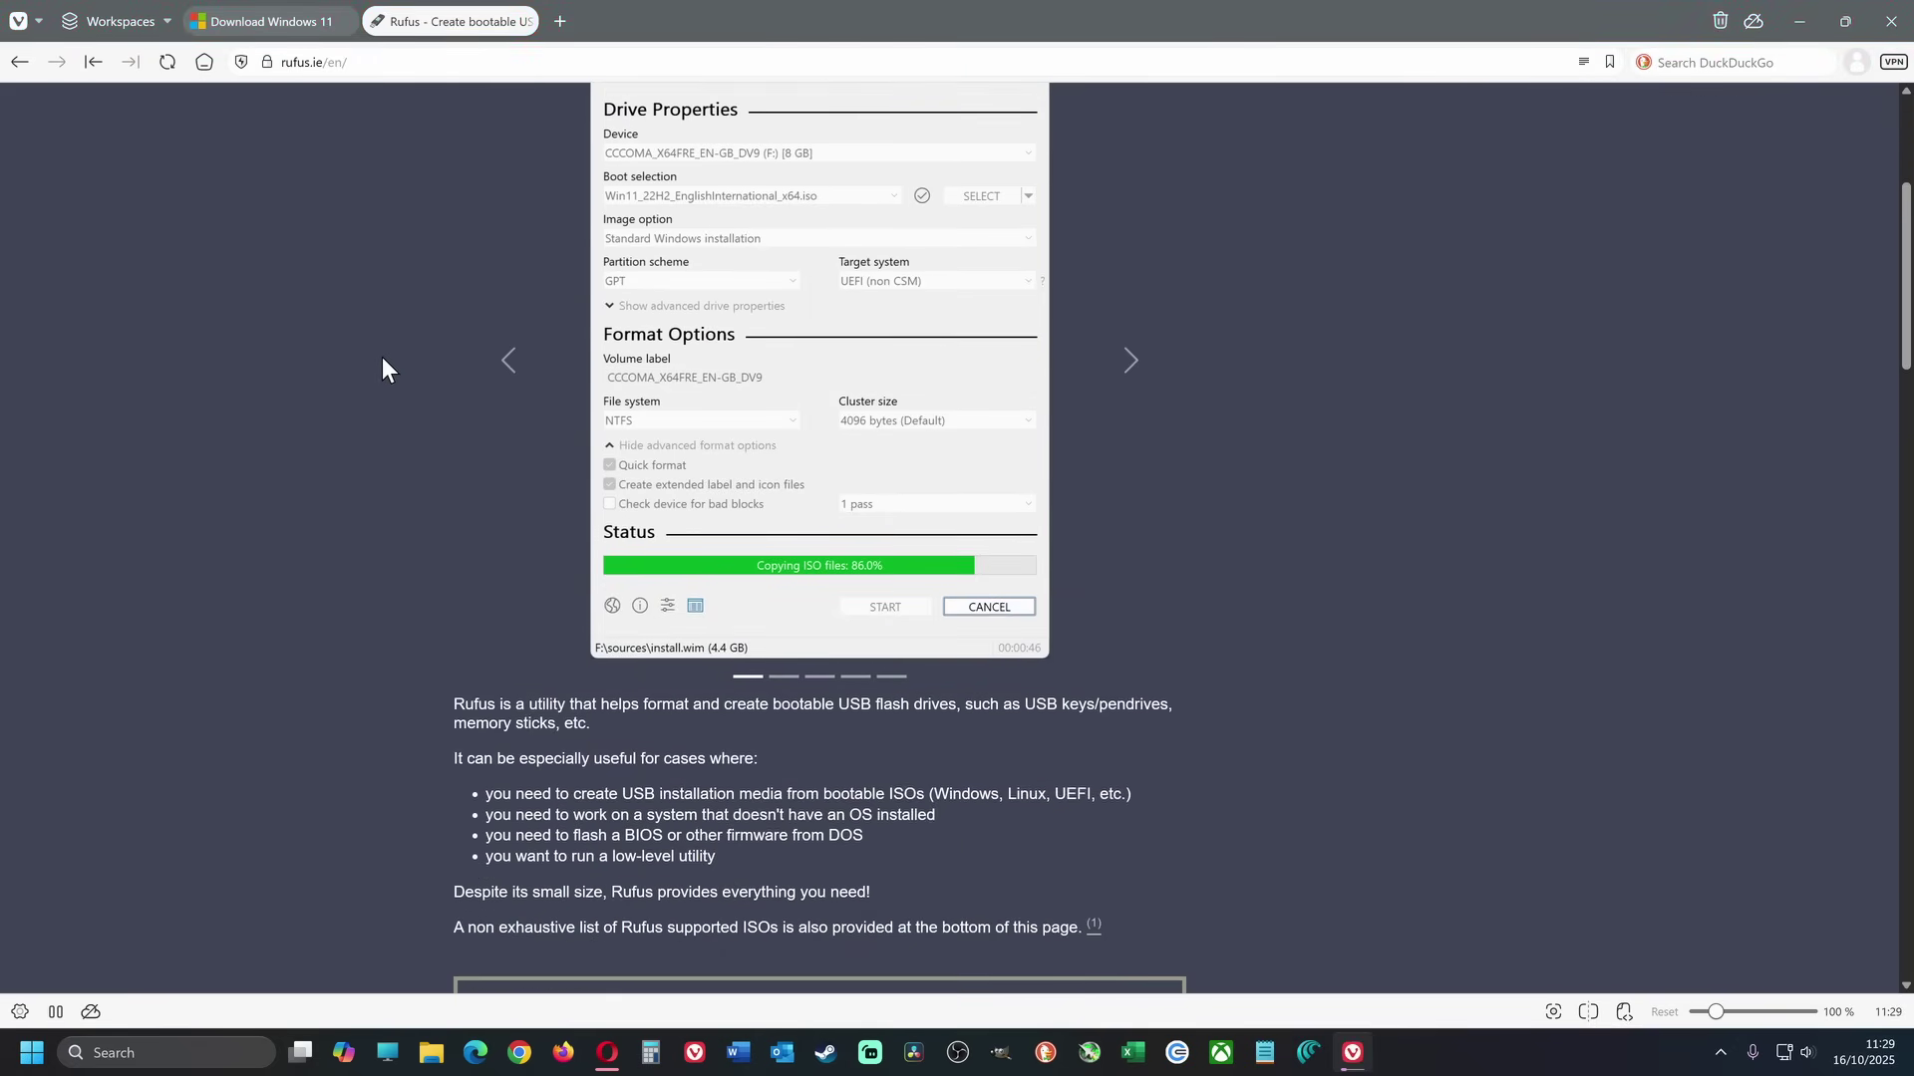
{"action": "scroll", "coordinate": [442, 401], "scroll_direction": "down", "scroll_amount": 1}
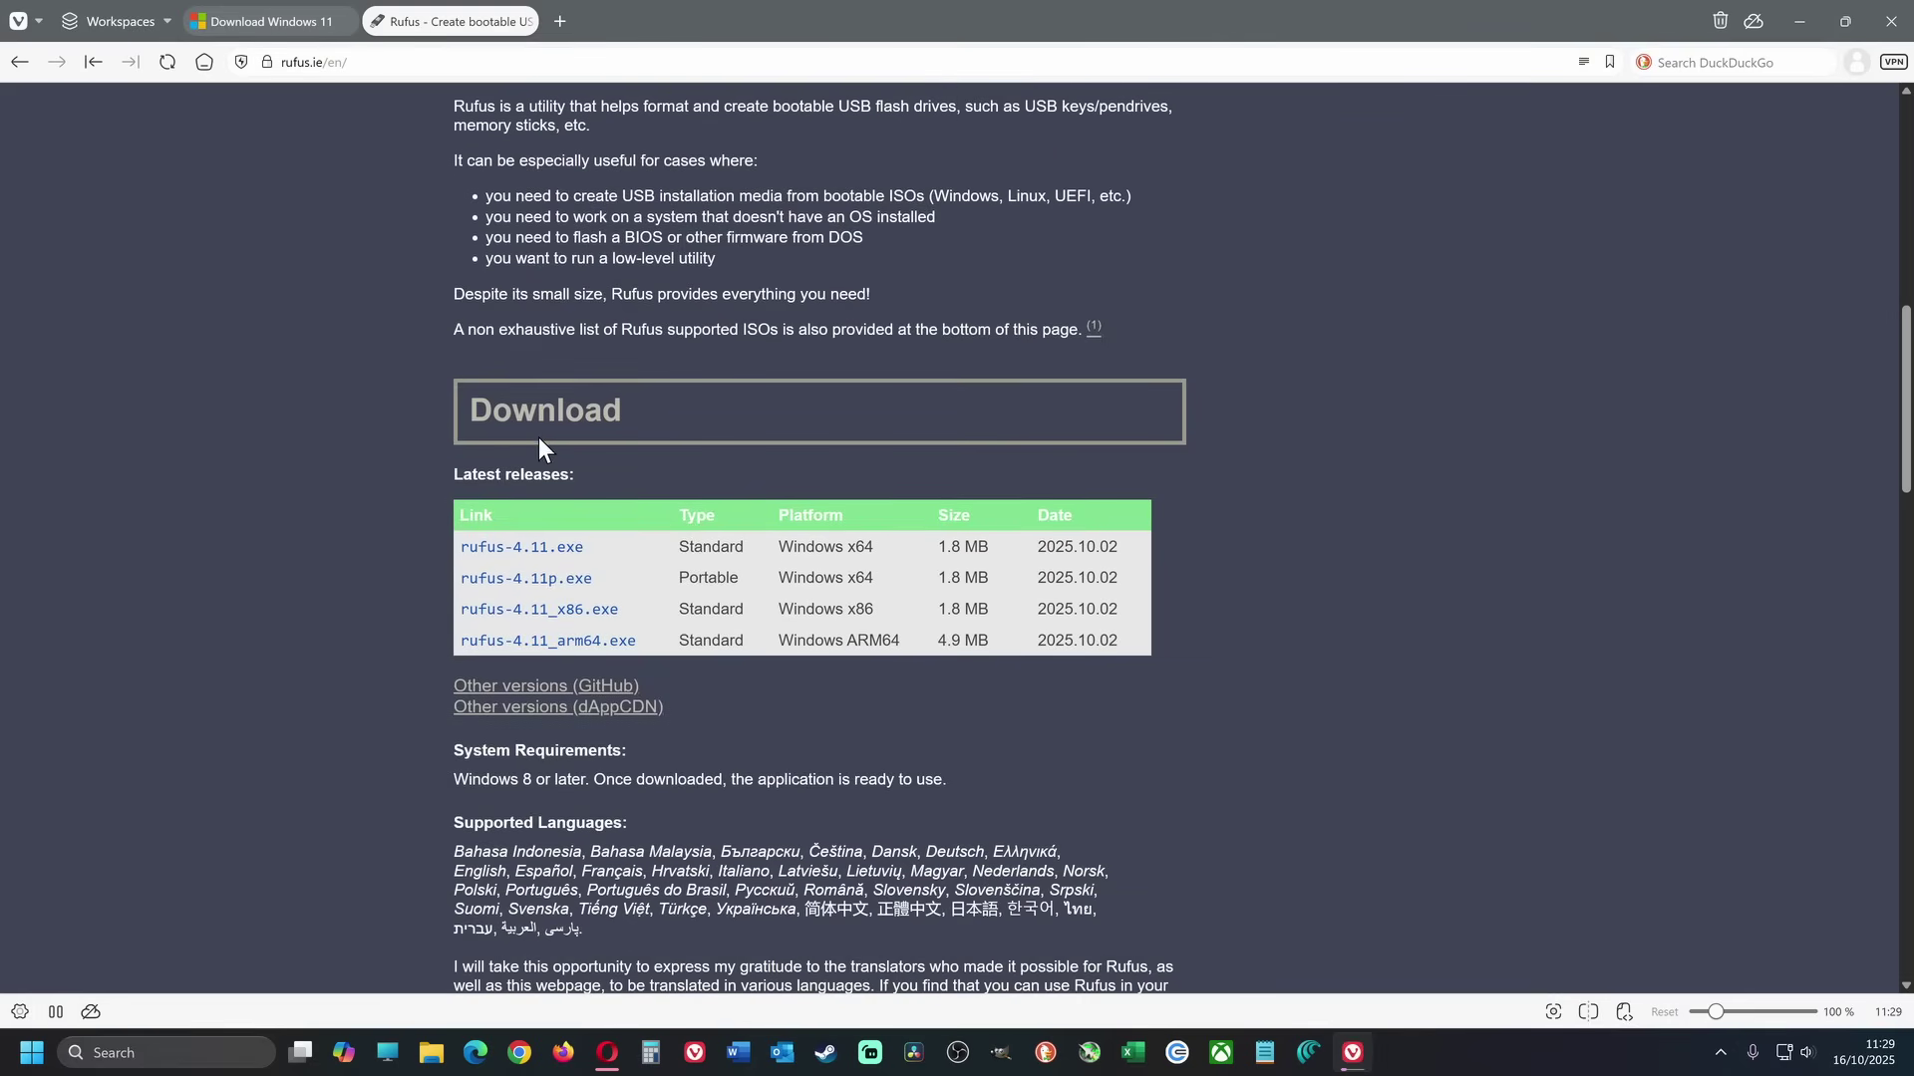
{"action": "left_click", "coordinate": [575, 549]}
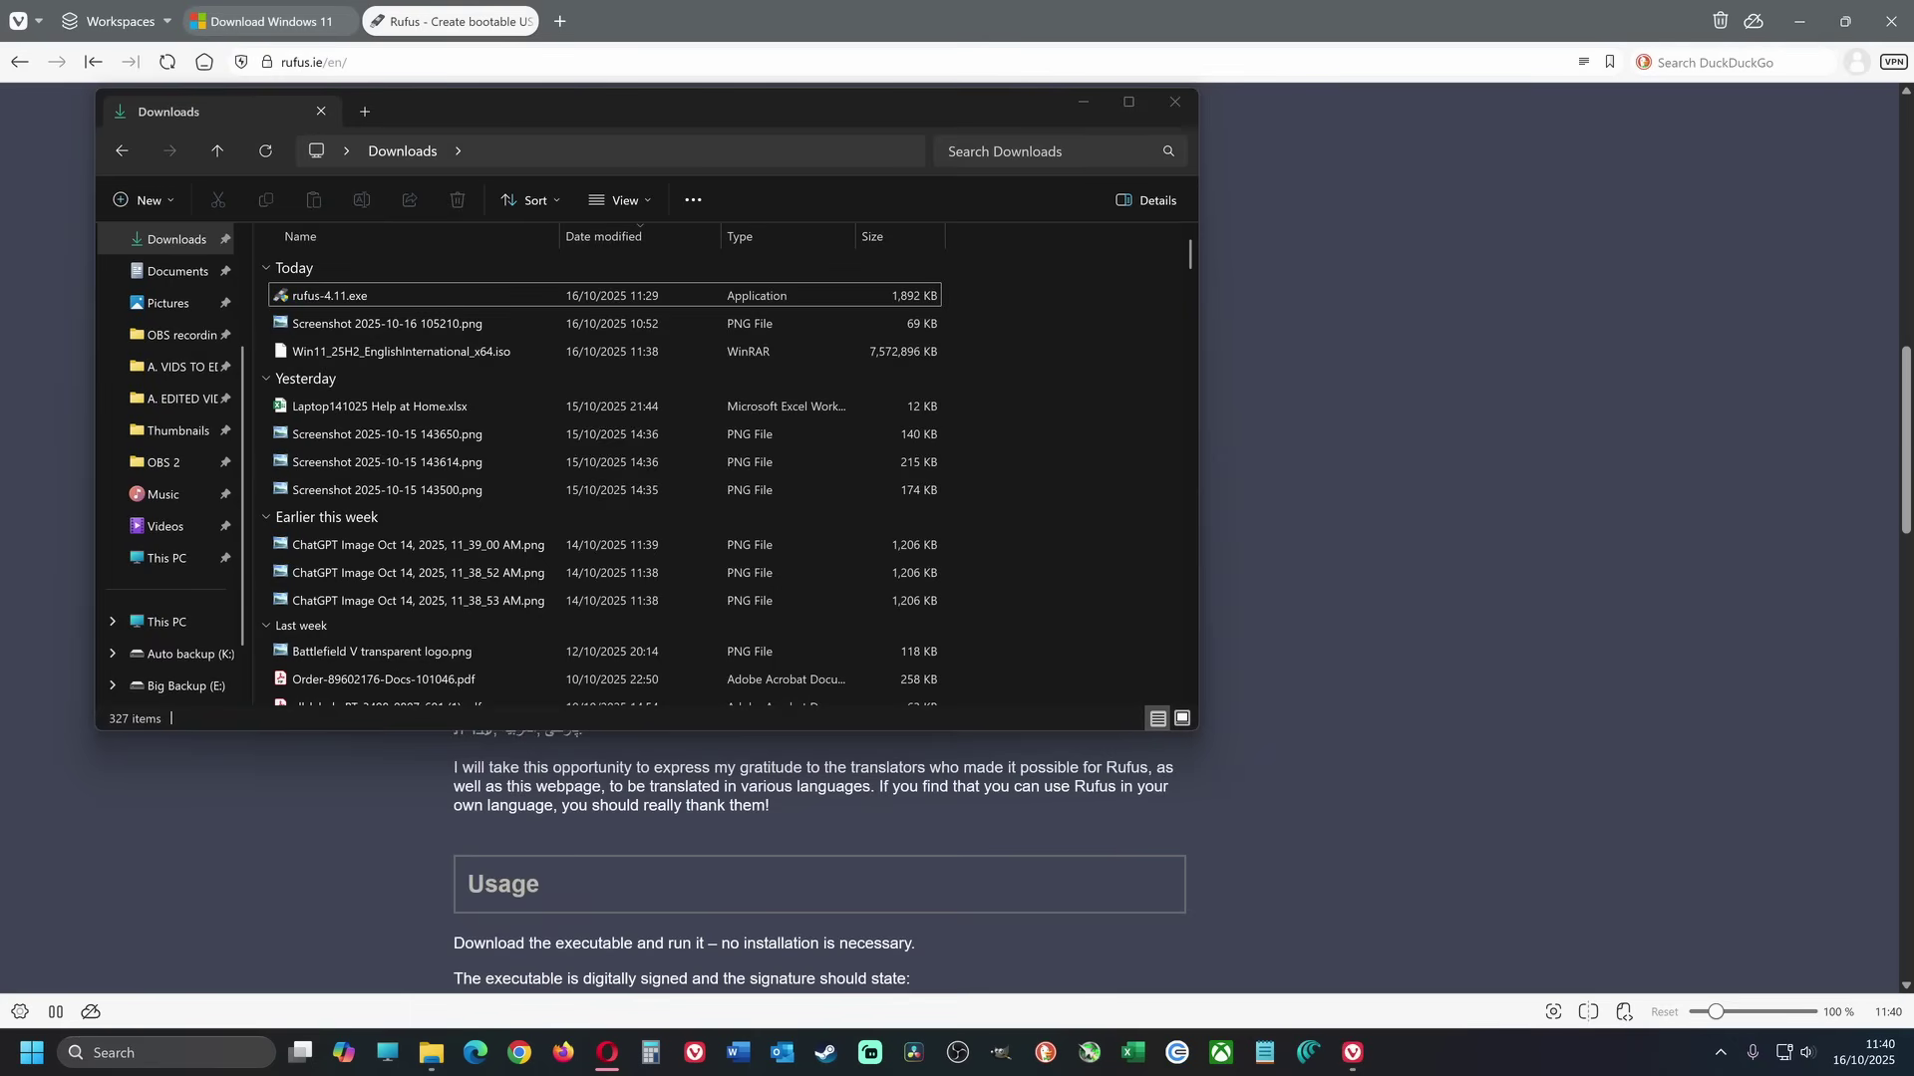
Step: Launch Rufus, target the 16 GB NO_LABEL drive, and load the Windows 11 English International ISO
{"action": "double_click", "coordinate": [371, 305]}
{"action": "left_click_drag", "start_coordinate": [990, 177], "coordinate": [911, 189]}
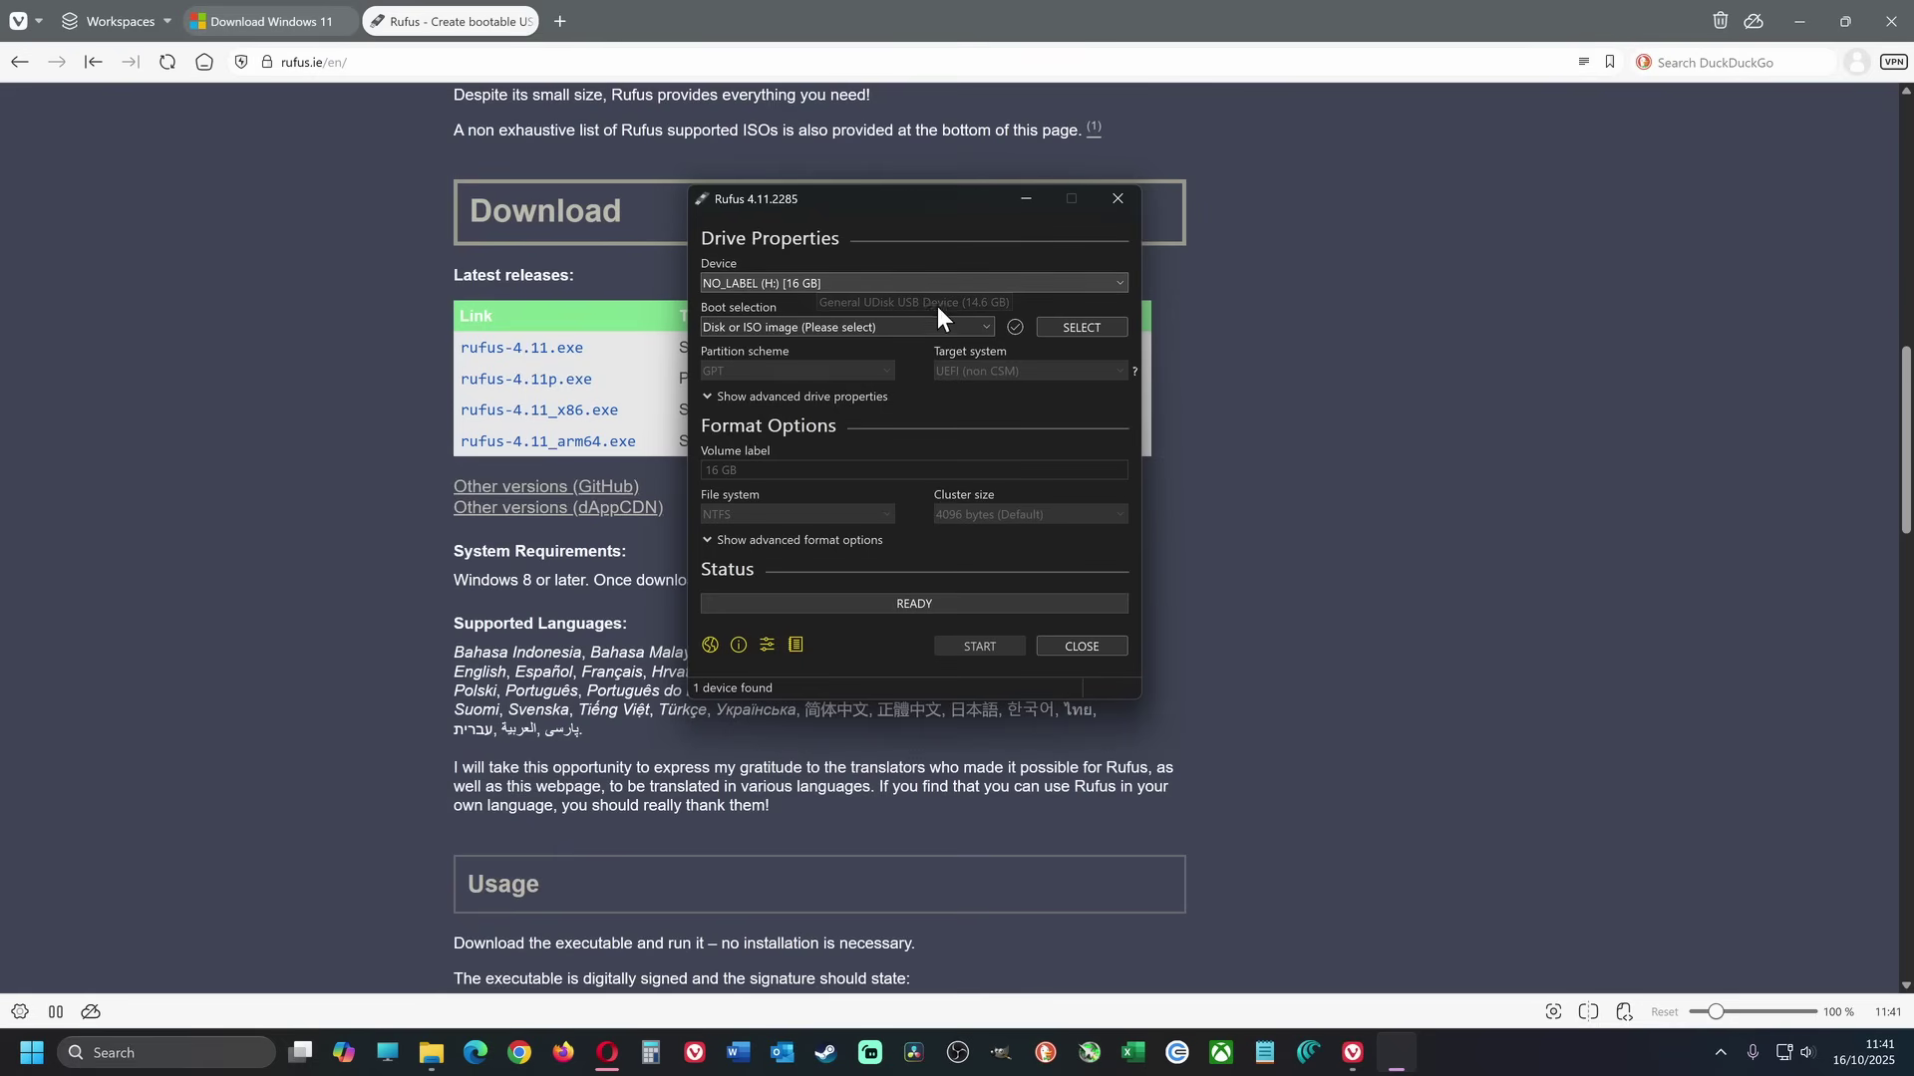
{"action": "left_click", "coordinate": [972, 282]}
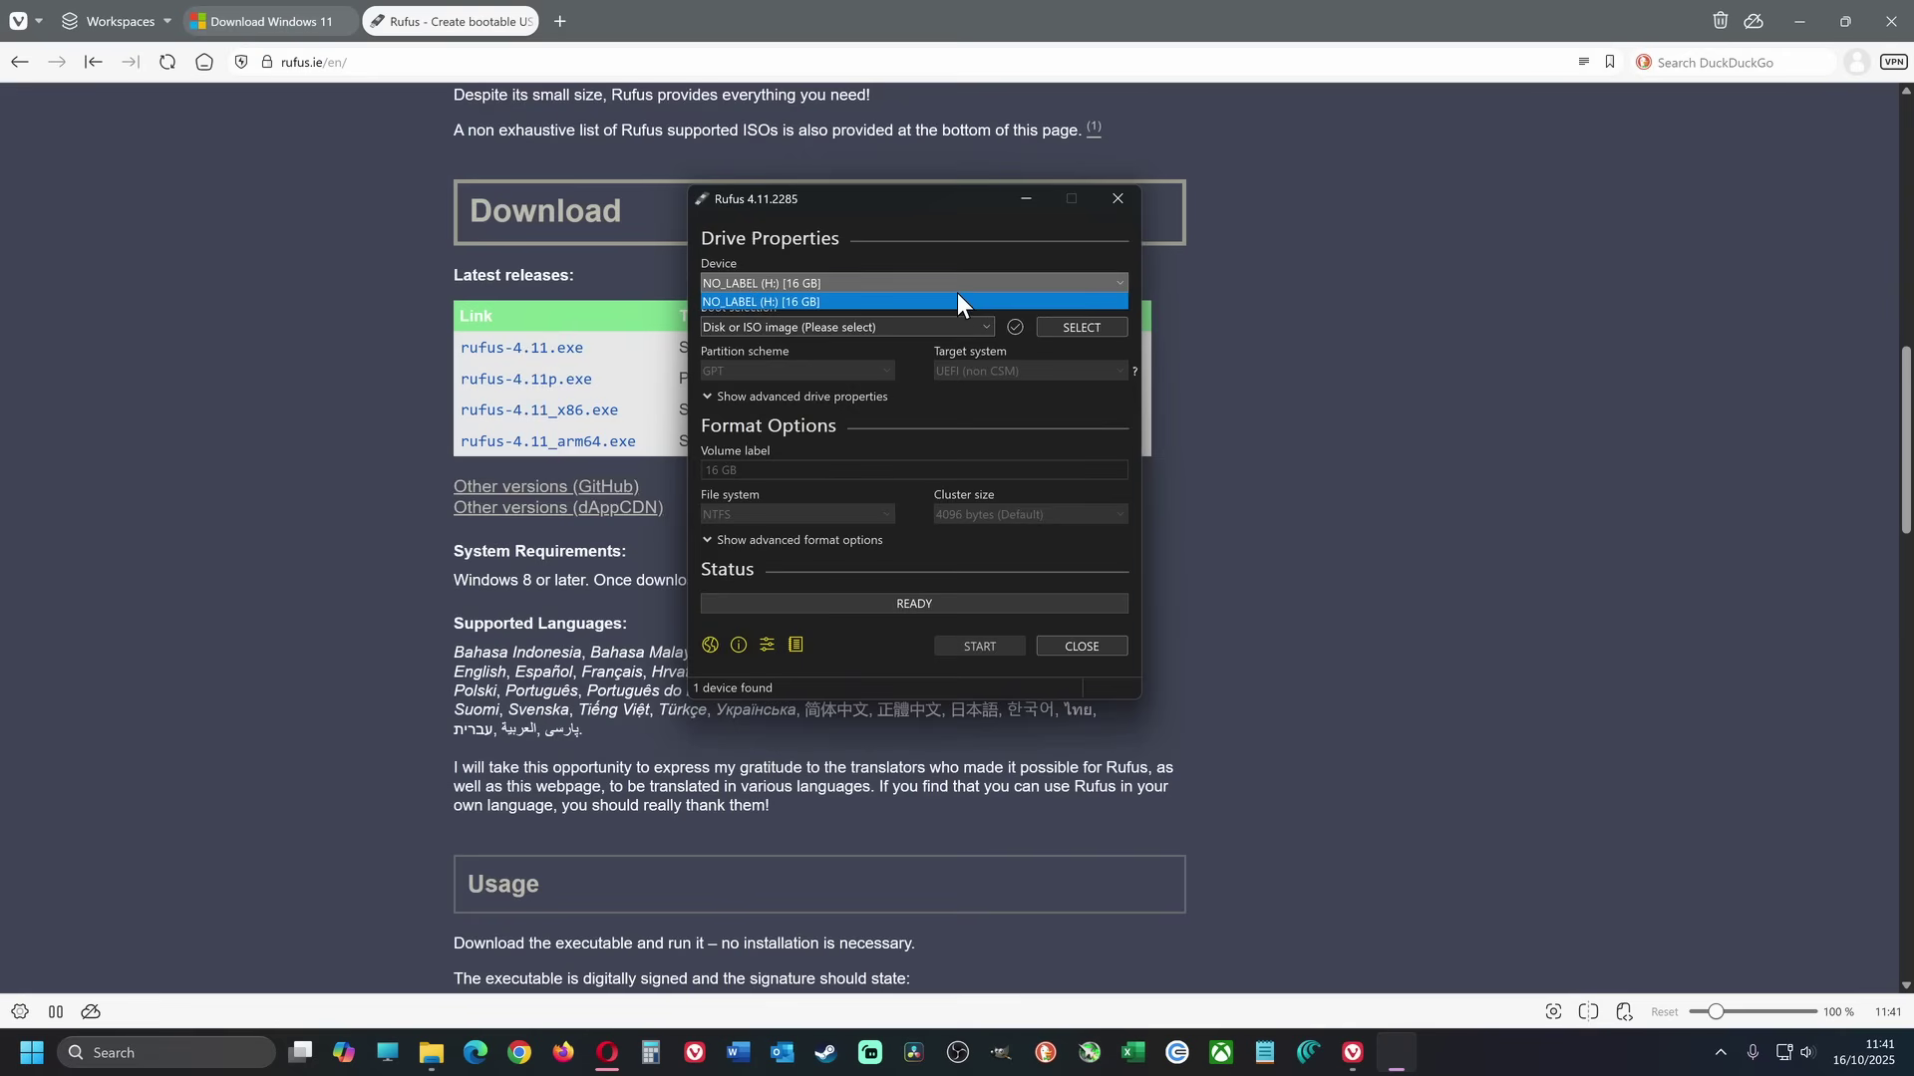
{"action": "left_click", "coordinate": [960, 297]}
{"action": "left_click", "coordinate": [1077, 321]}
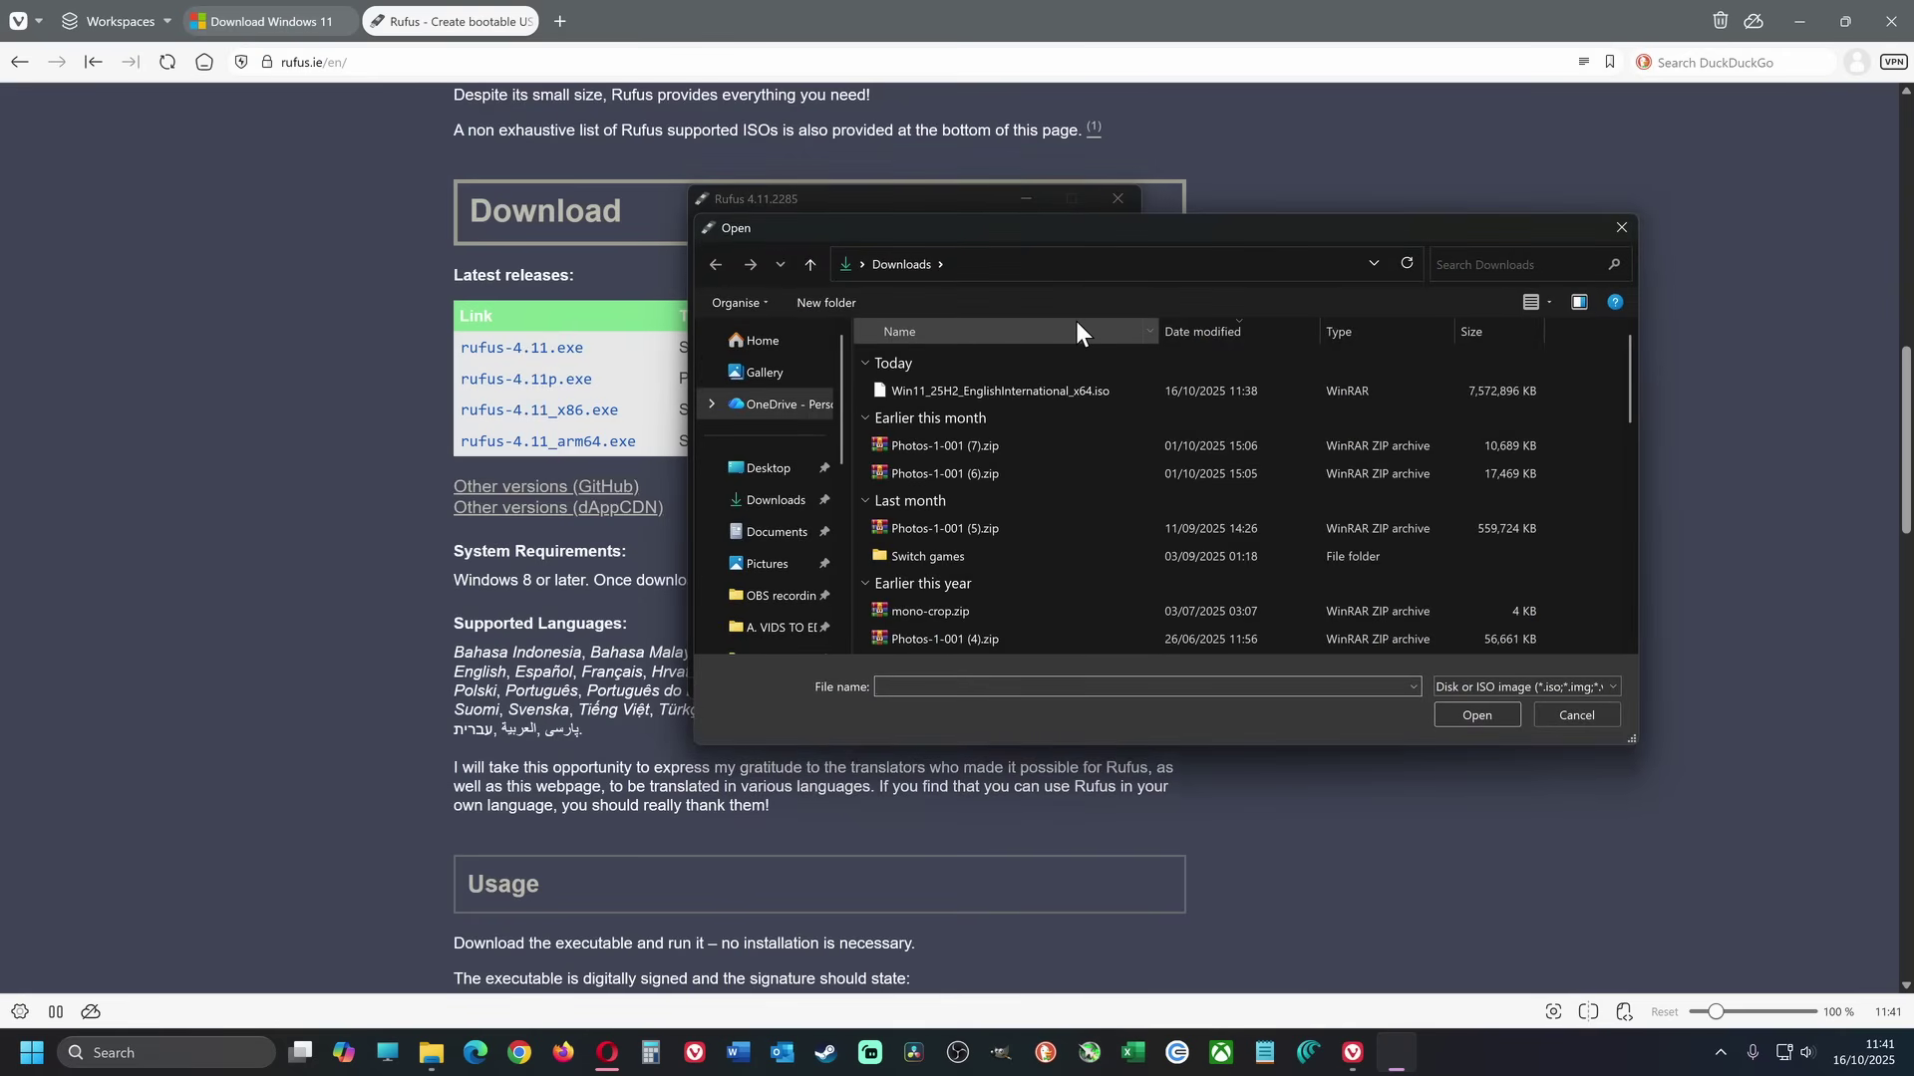
{"action": "left_click", "coordinate": [1050, 385]}
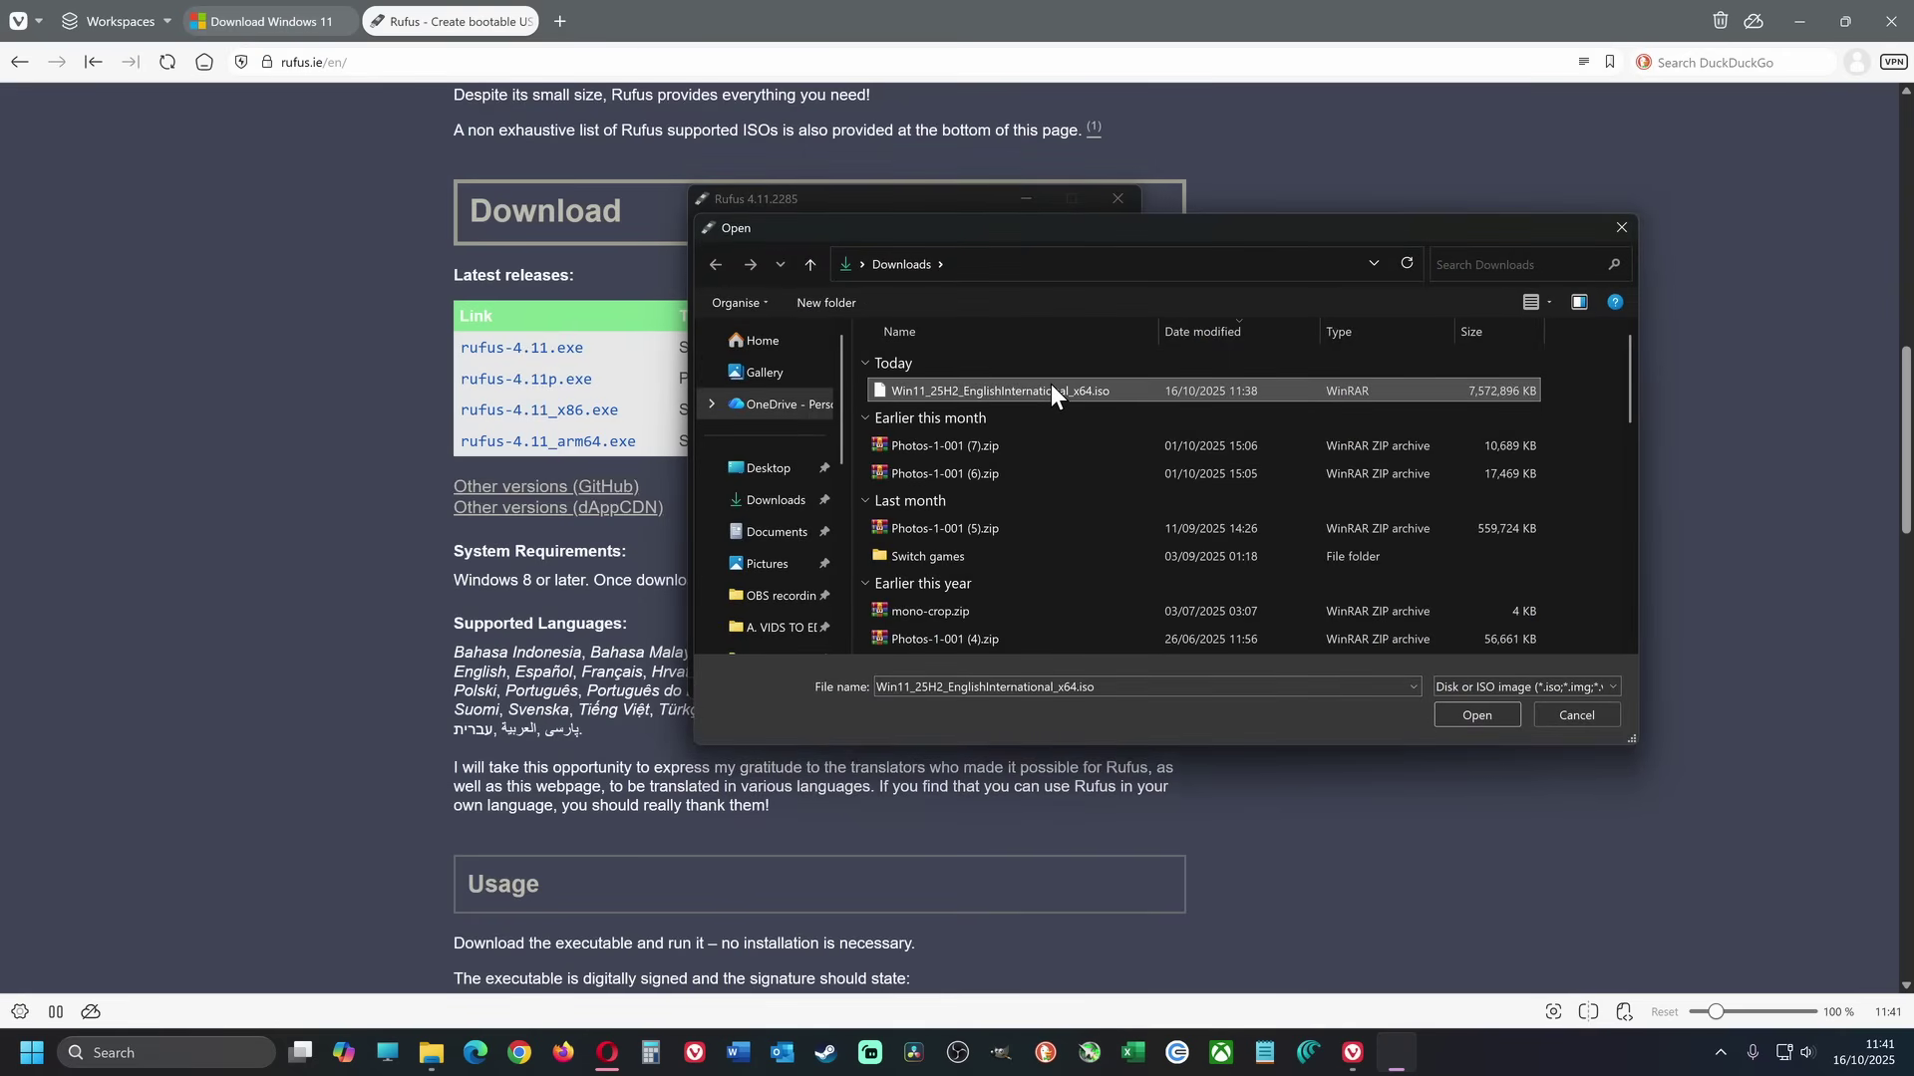
{"action": "left_click", "coordinate": [1476, 716]}
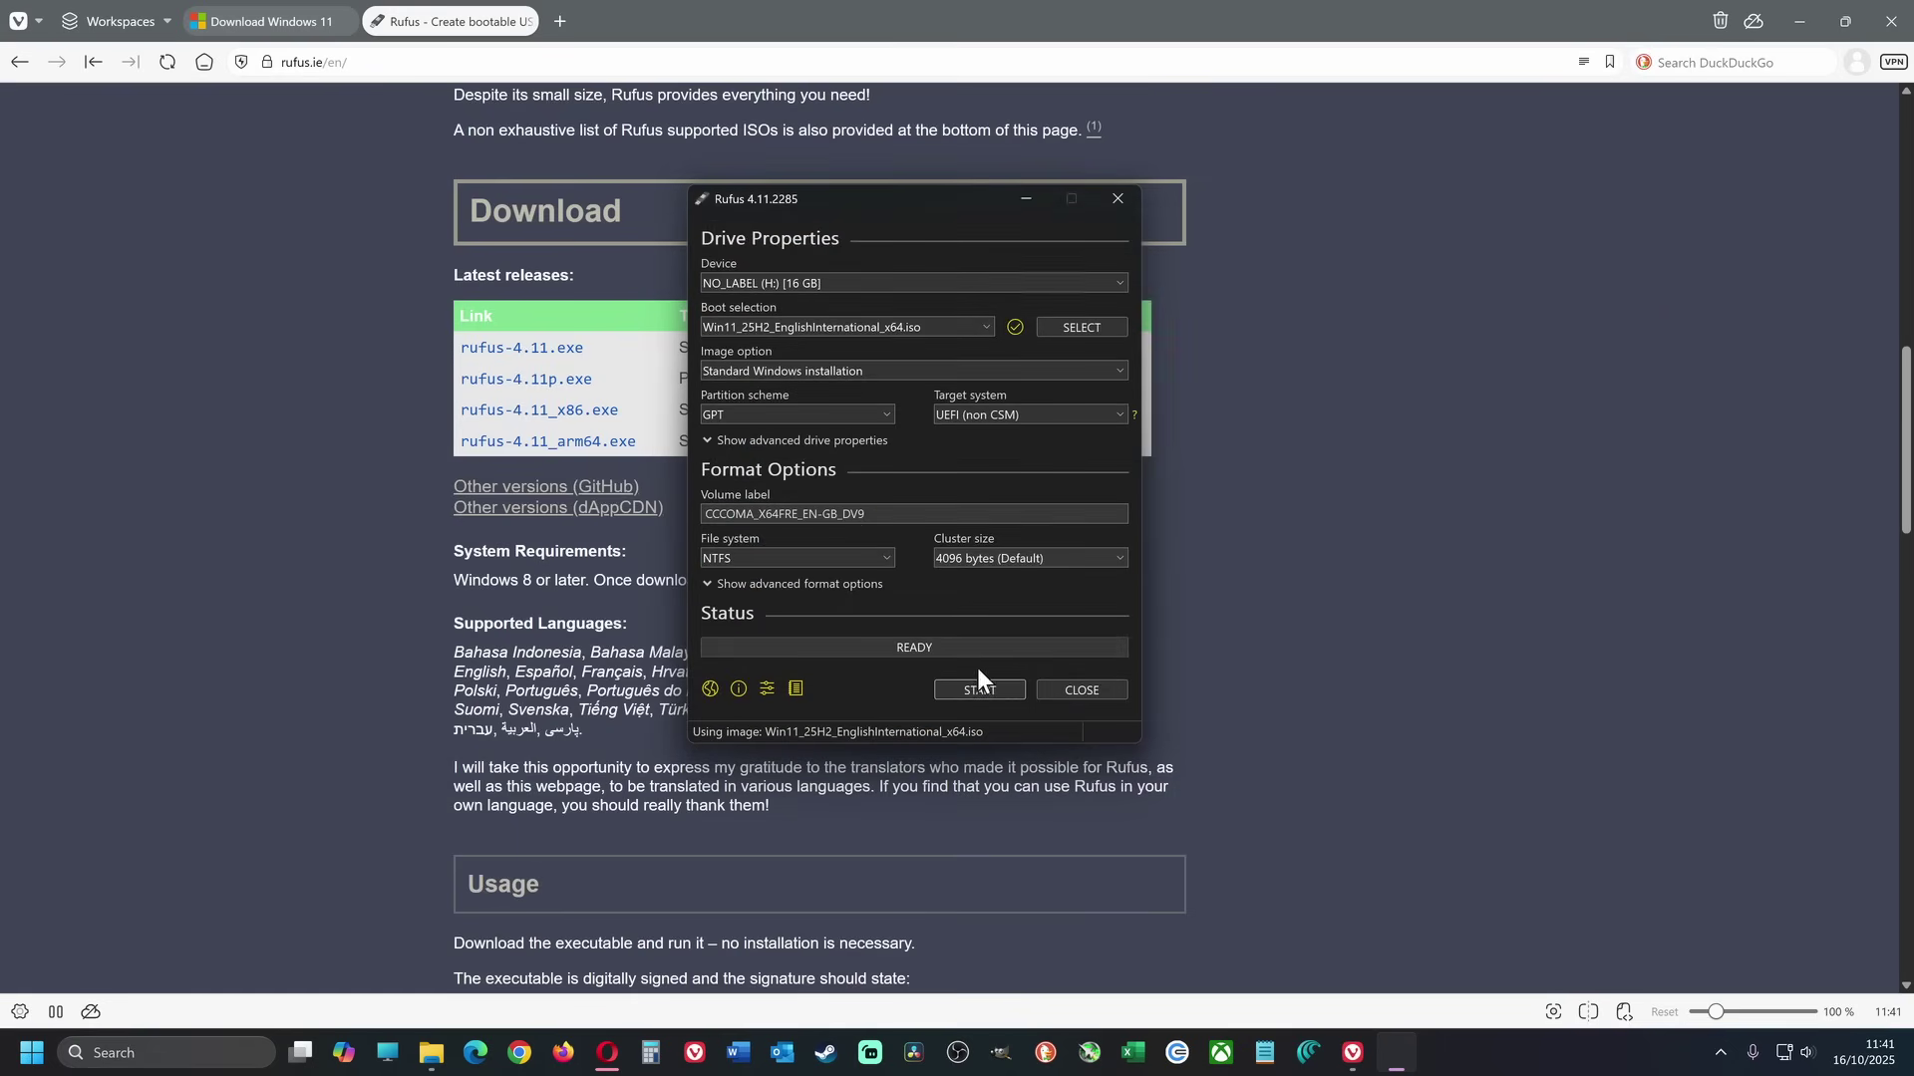
Step: Start writing, accept the Windows customisation options, and confirm erasing the USB drive
{"action": "left_click", "coordinate": [980, 690]}
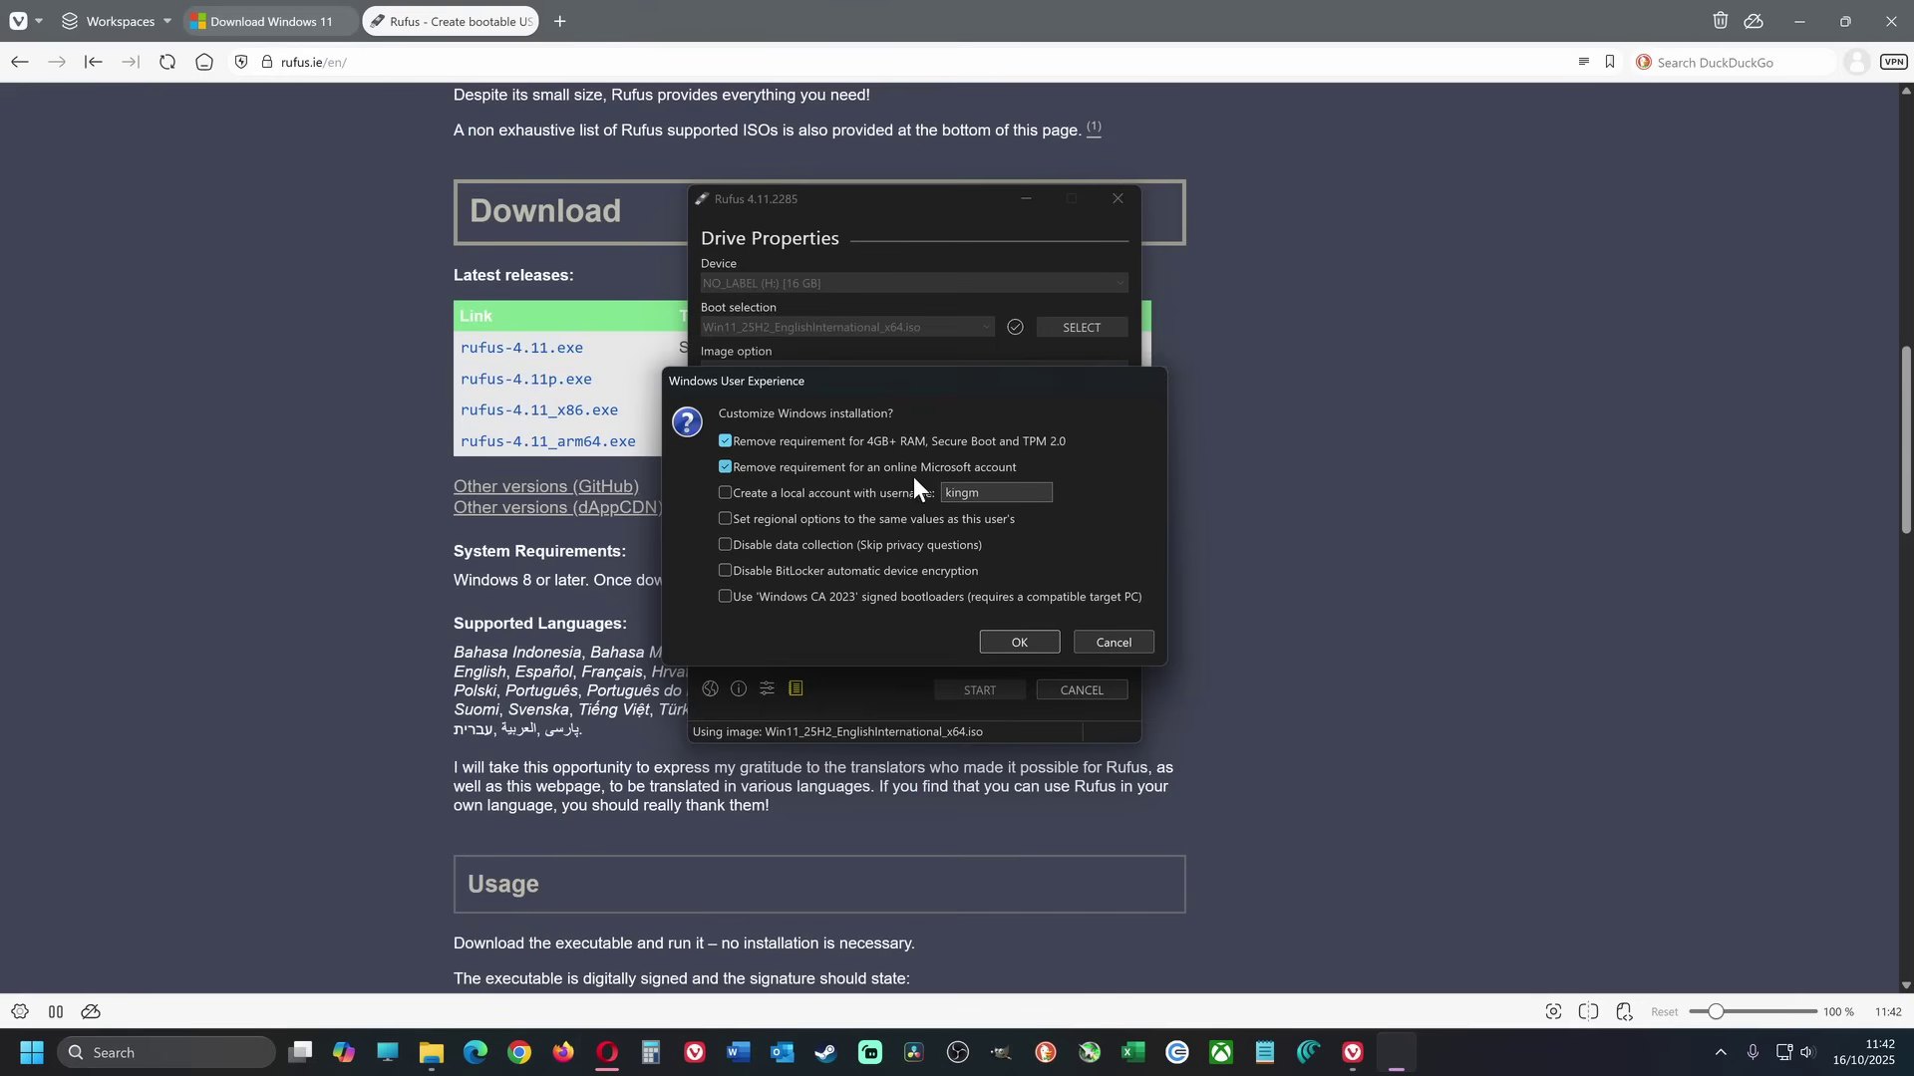
{"action": "left_click", "coordinate": [1026, 641]}
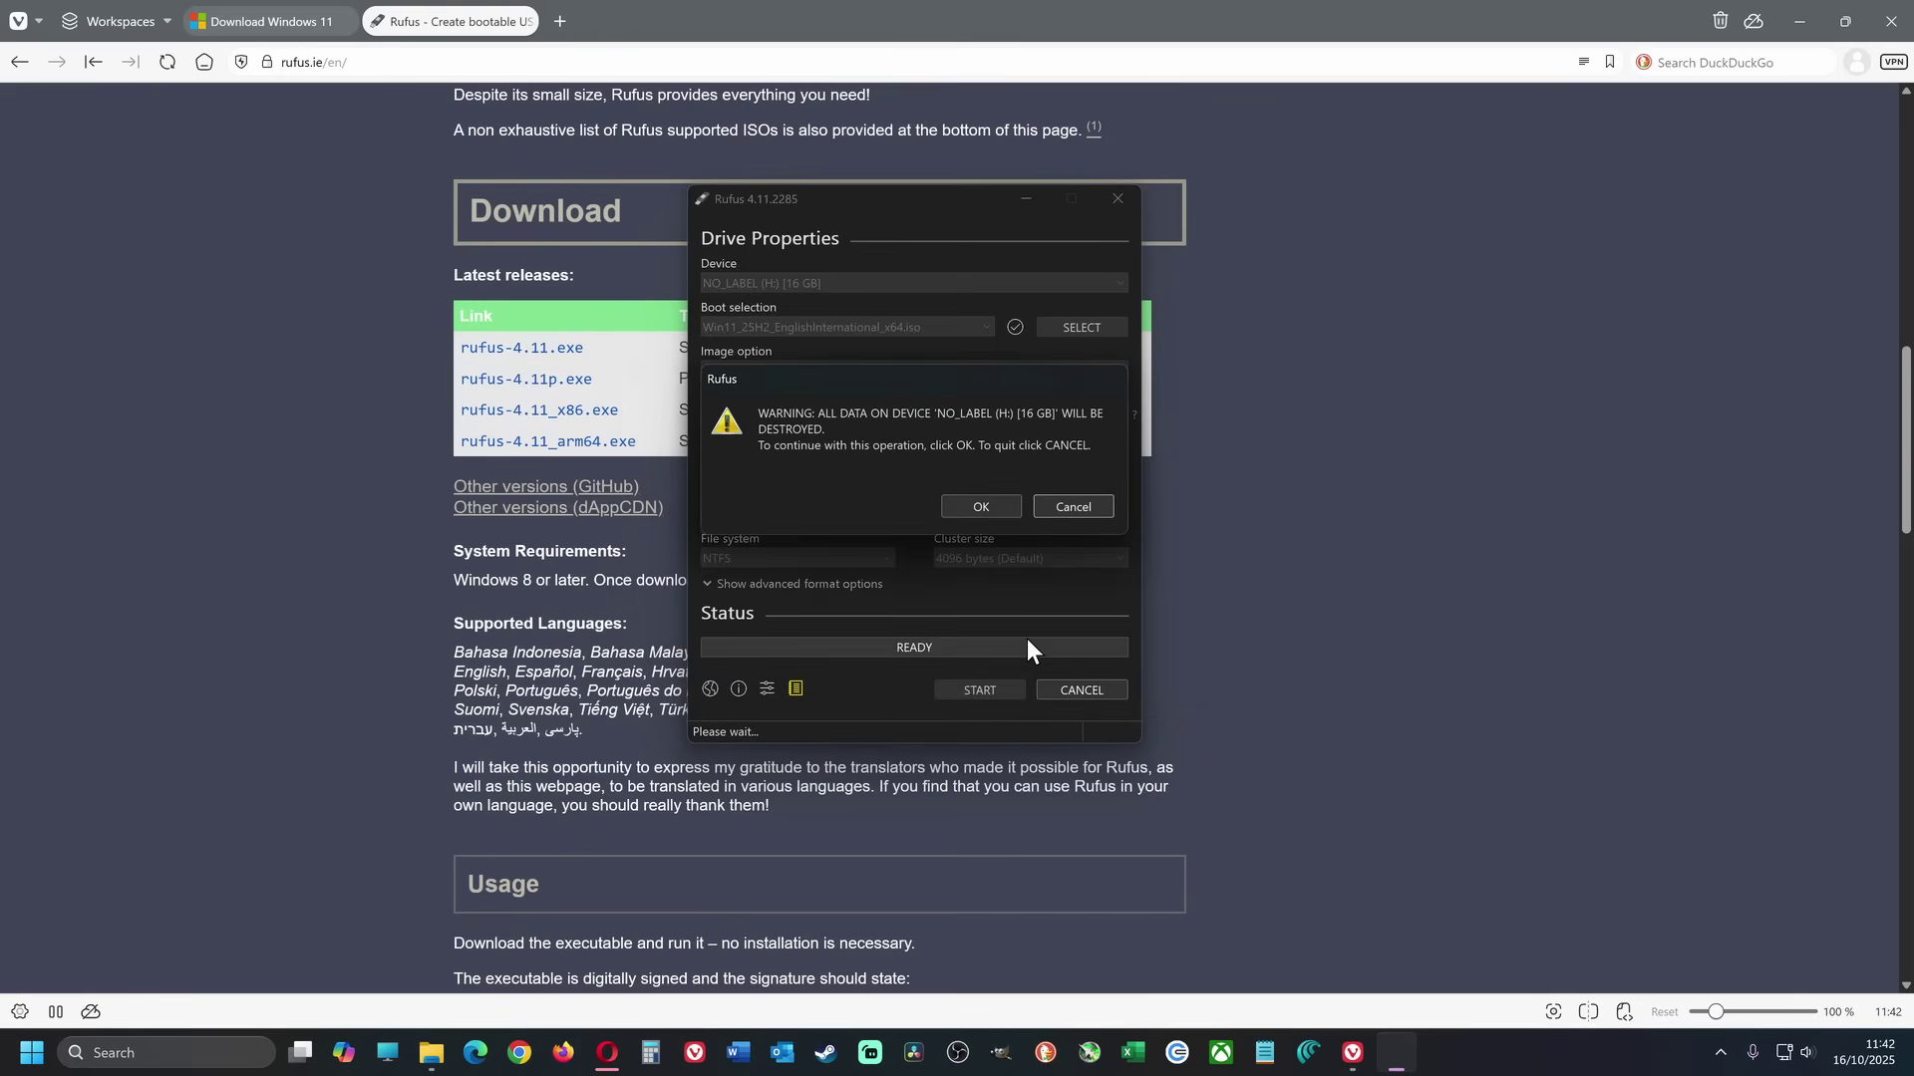
{"action": "left_click", "coordinate": [981, 511]}
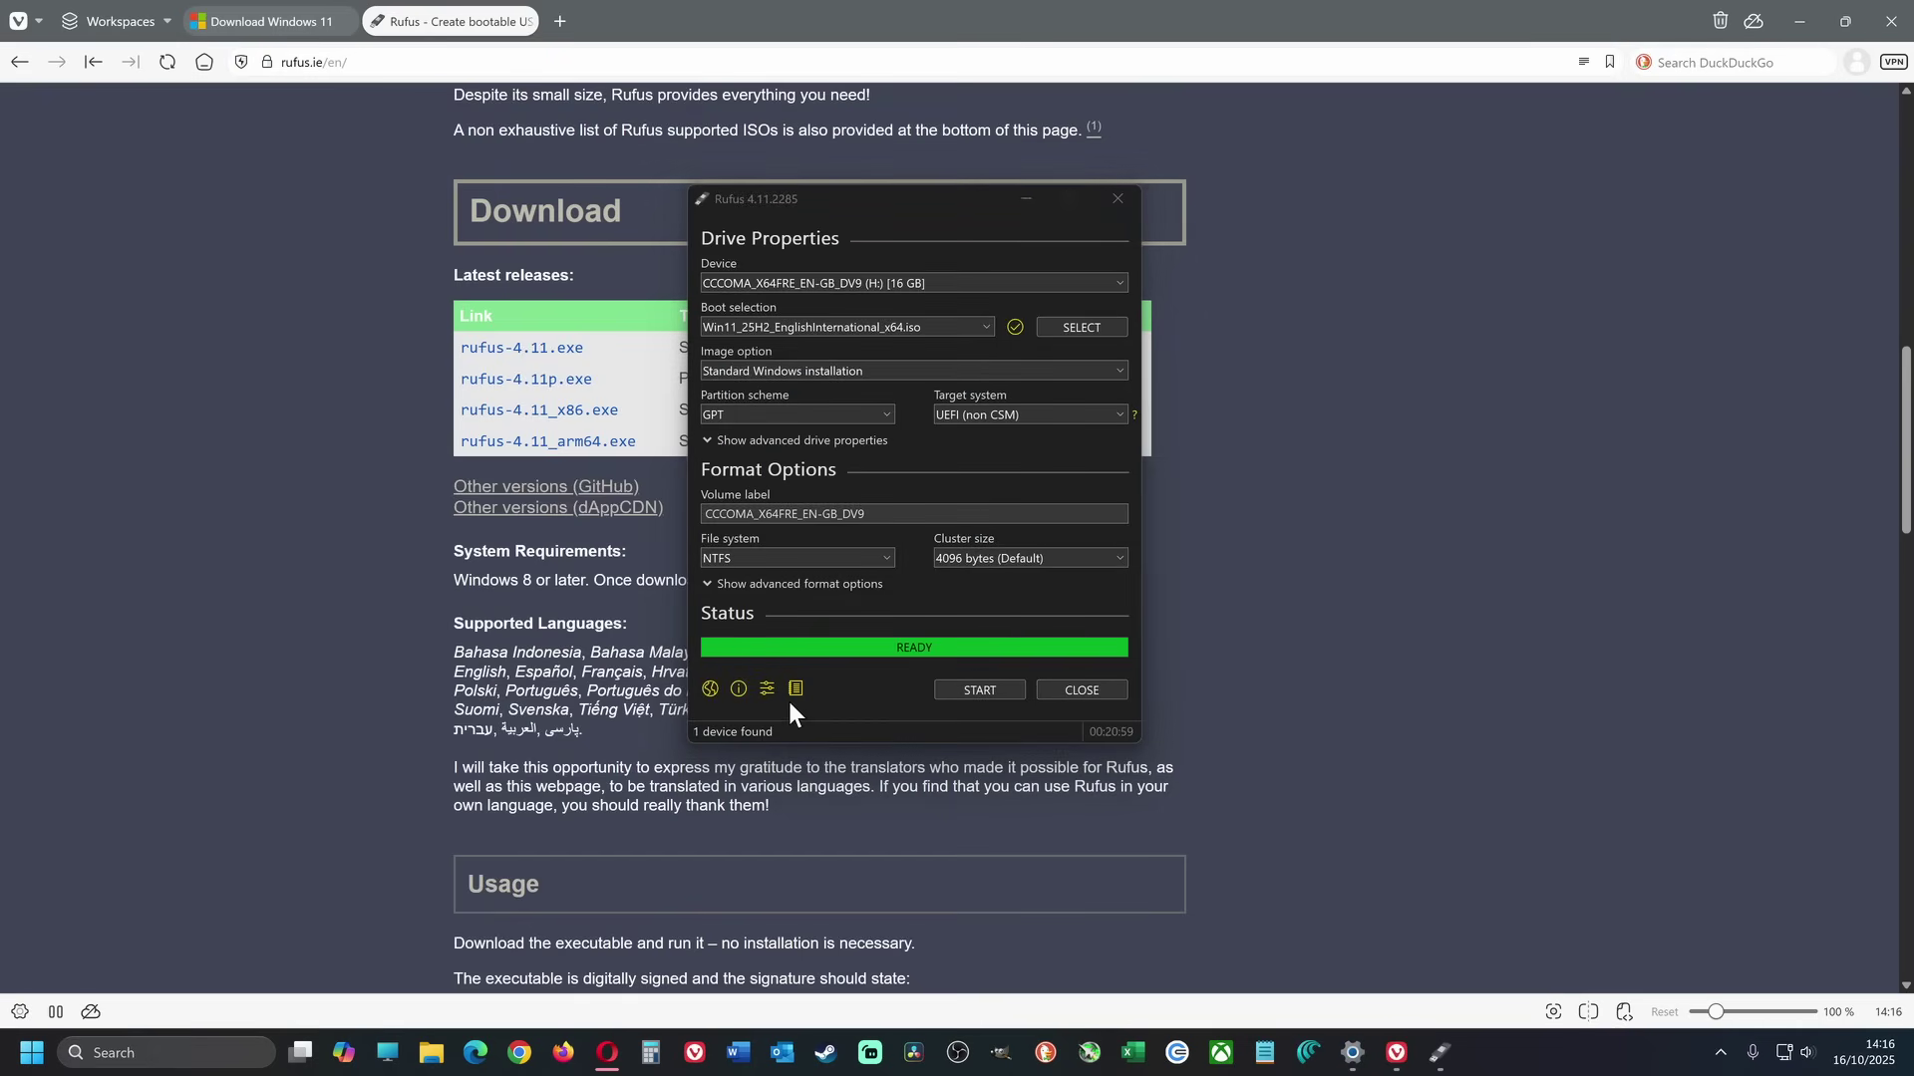
Step: Eject the UDisk USB drive from the system tray
{"action": "left_click", "coordinate": [1720, 1053]}
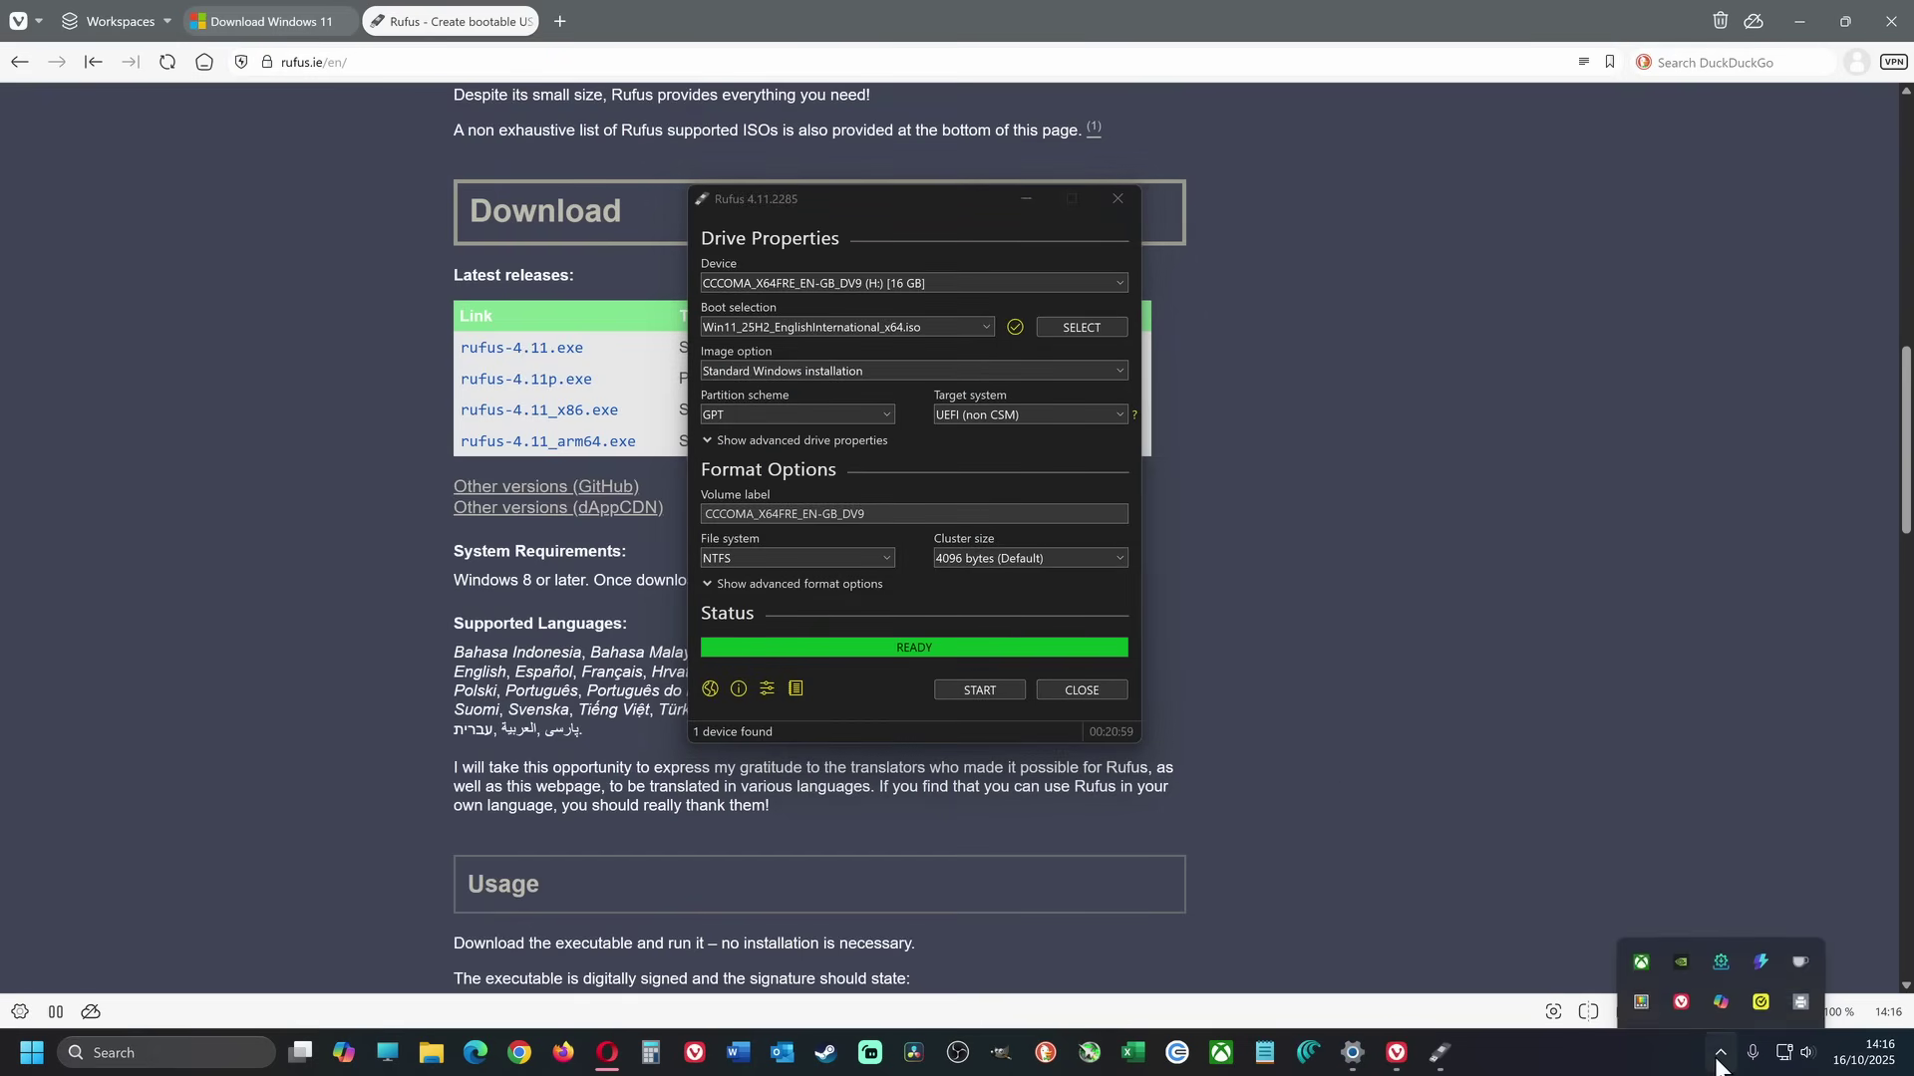
{"action": "left_click", "coordinate": [1641, 993]}
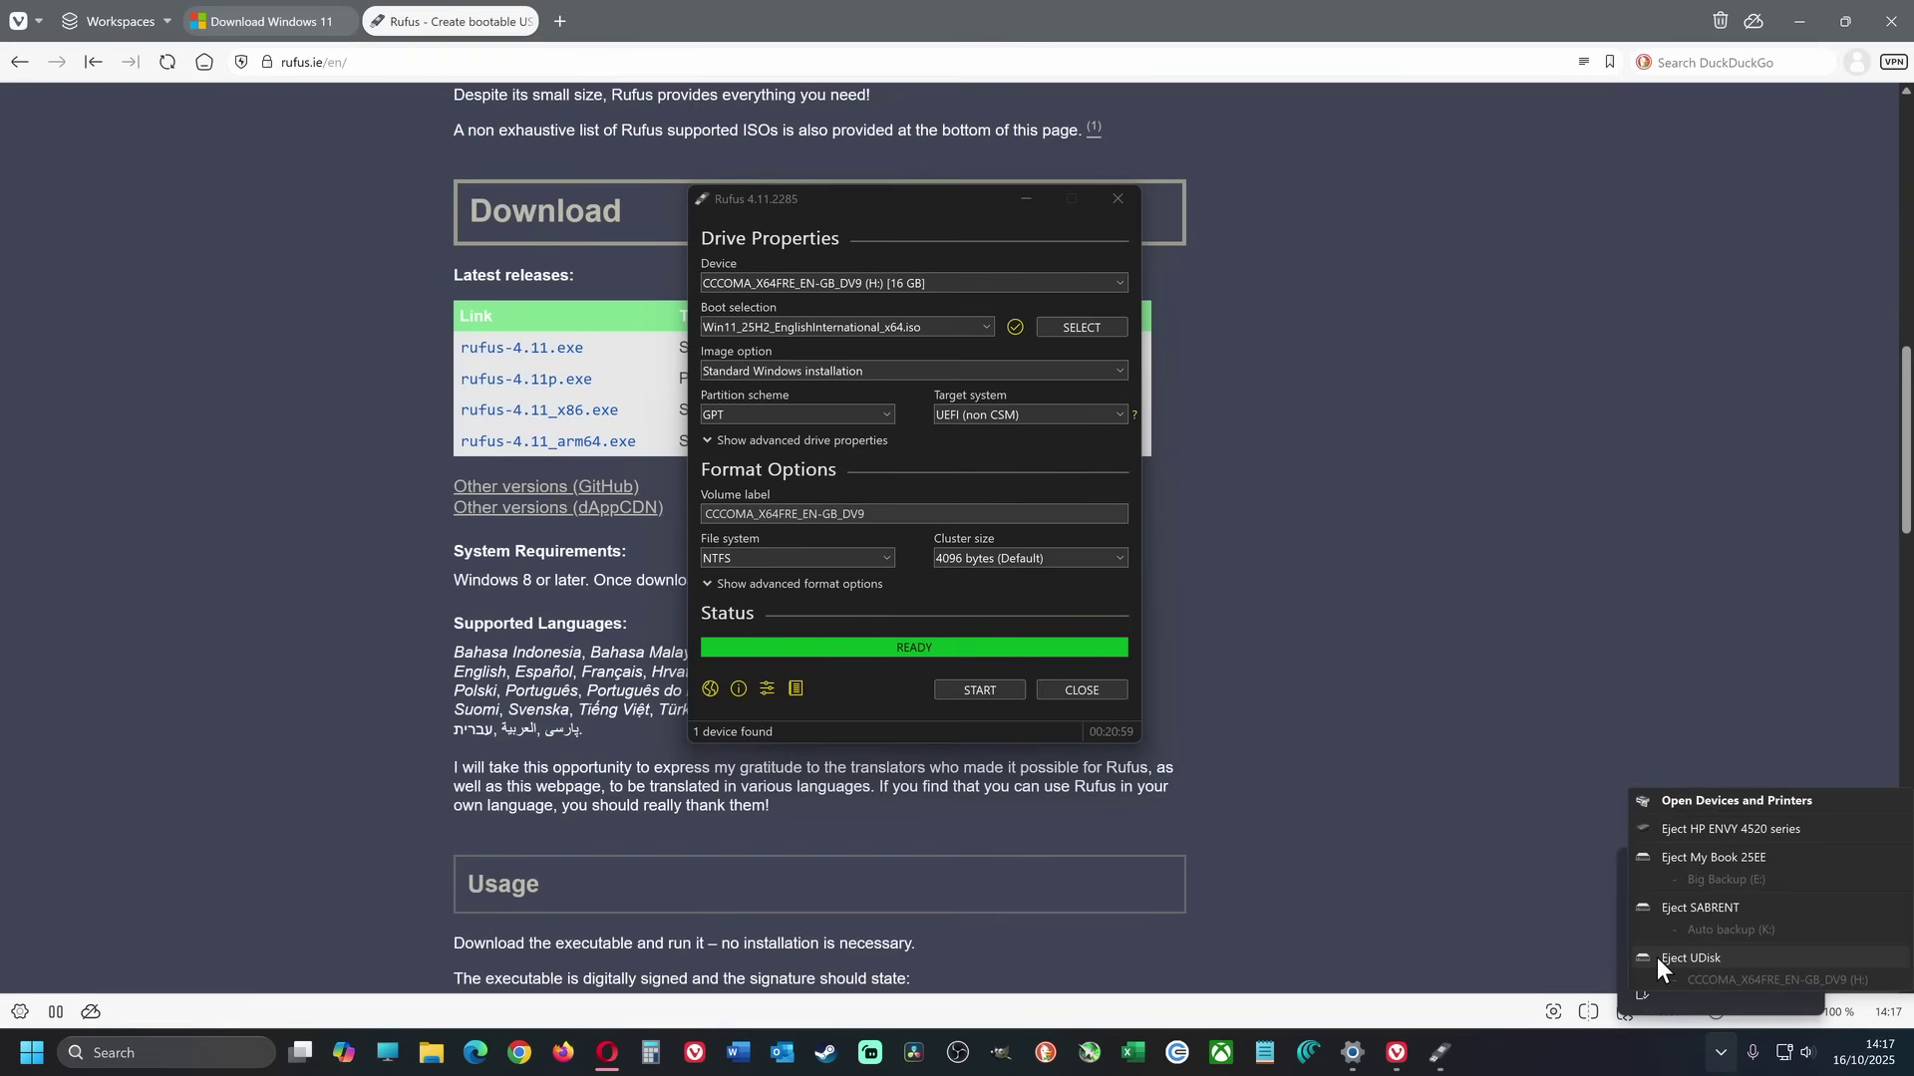
{"action": "left_click", "coordinate": [1656, 957]}
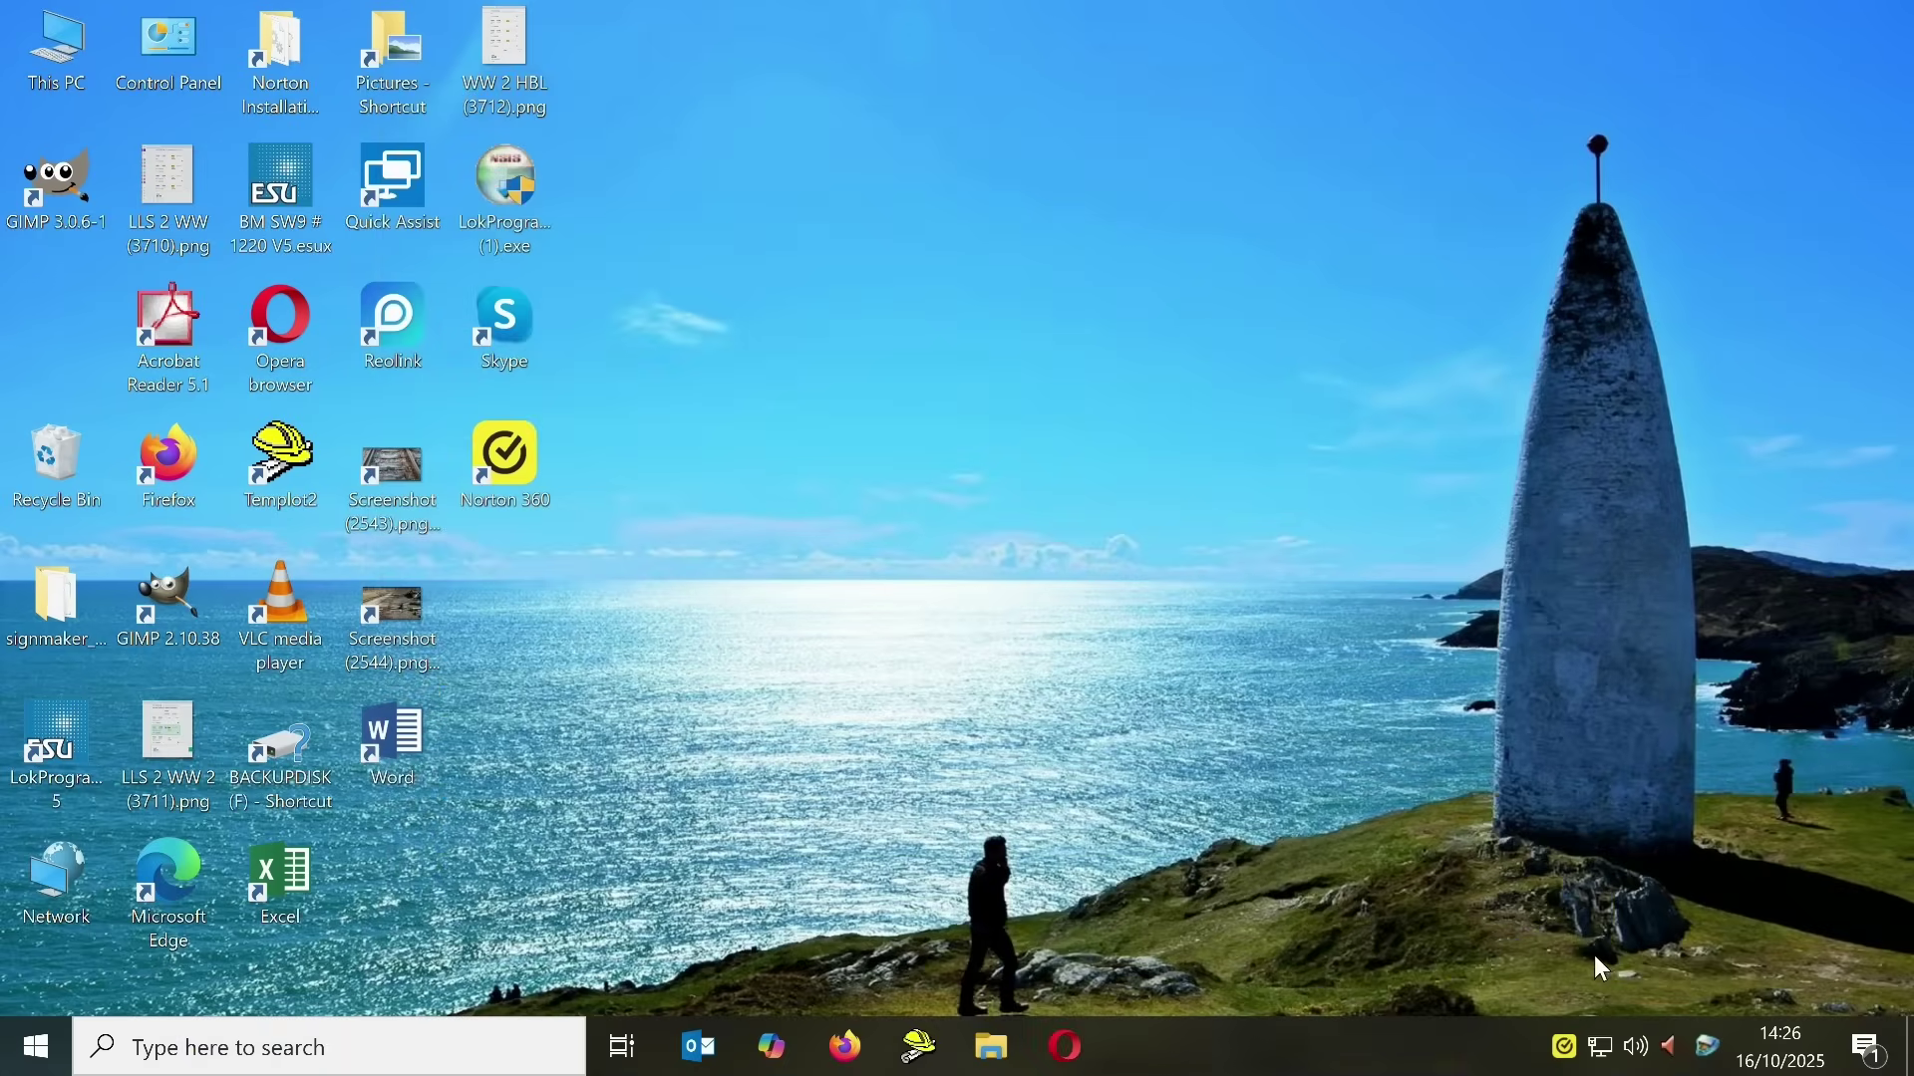
Step: Disable the Ethernet 2 network adapter through Network & Internet settings
{"action": "right_click", "coordinate": [1608, 1060]}
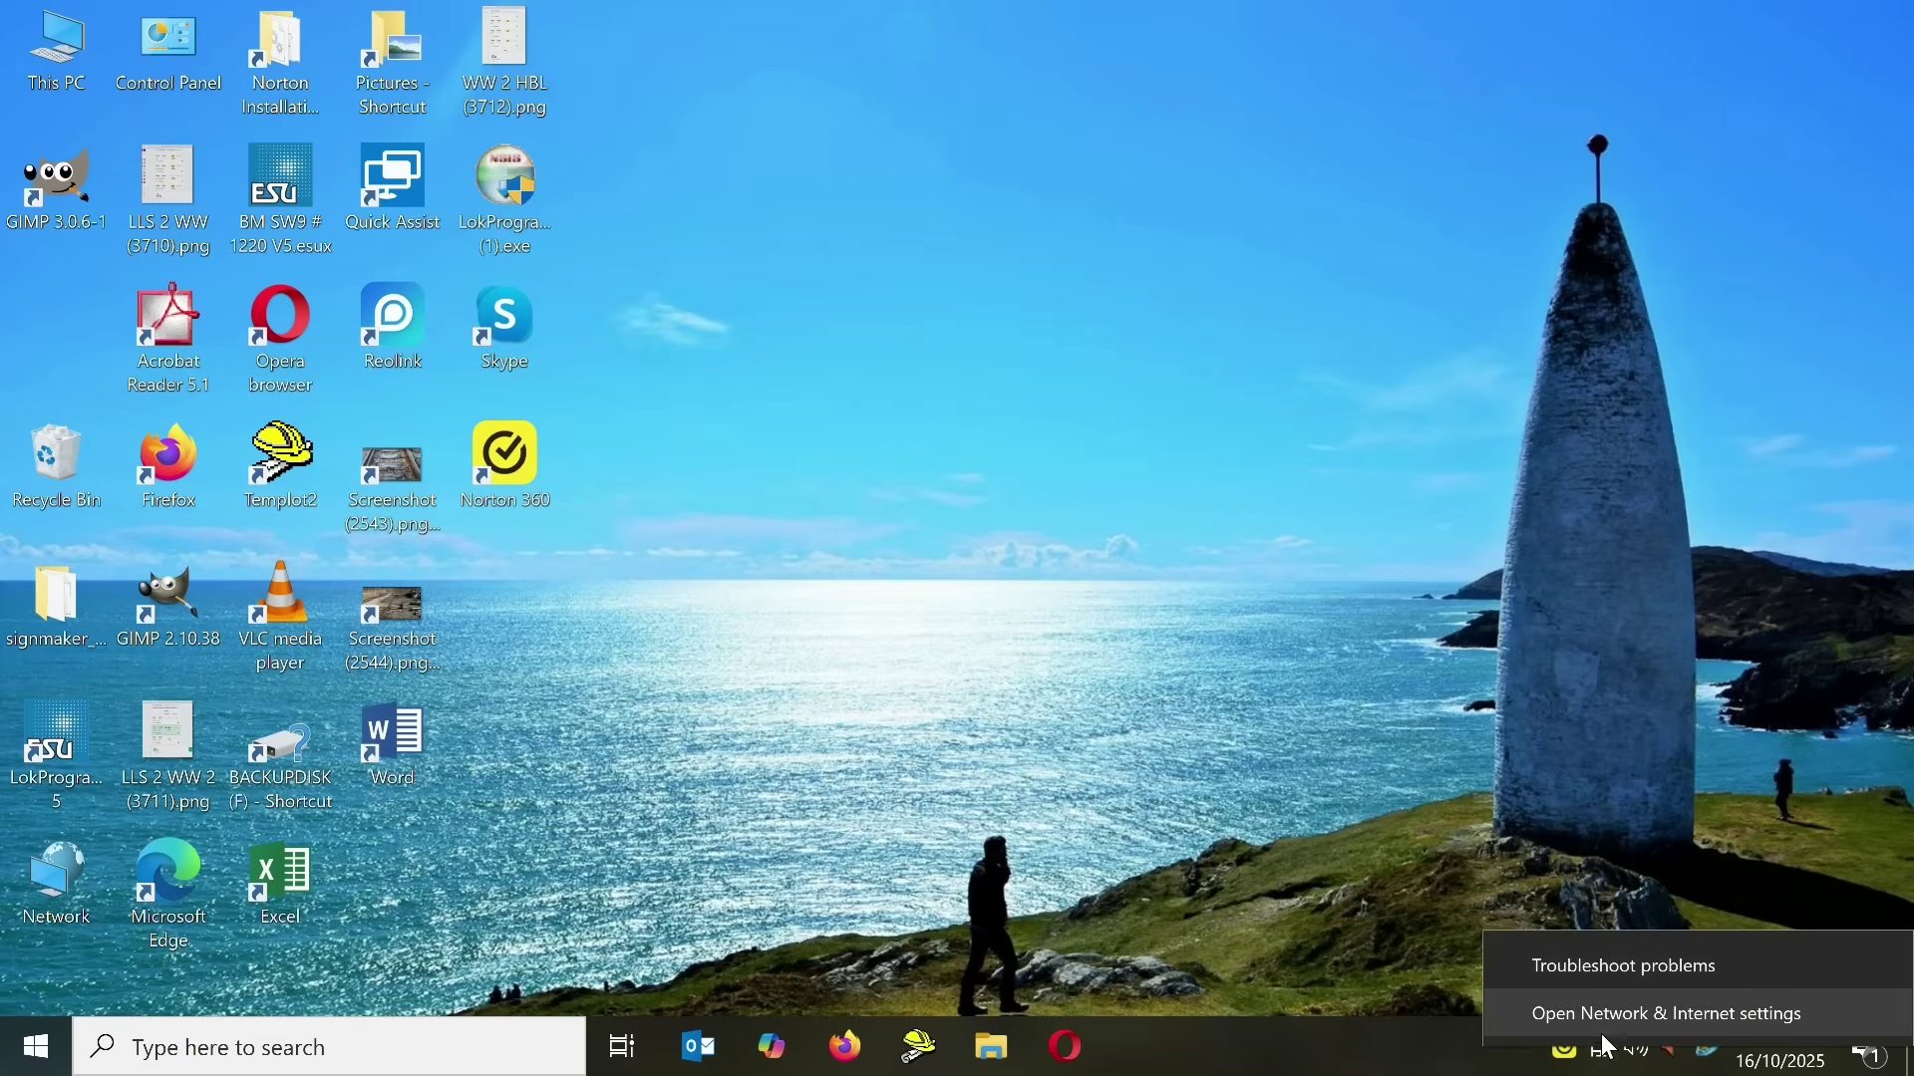
{"action": "left_click", "coordinate": [1598, 1017]}
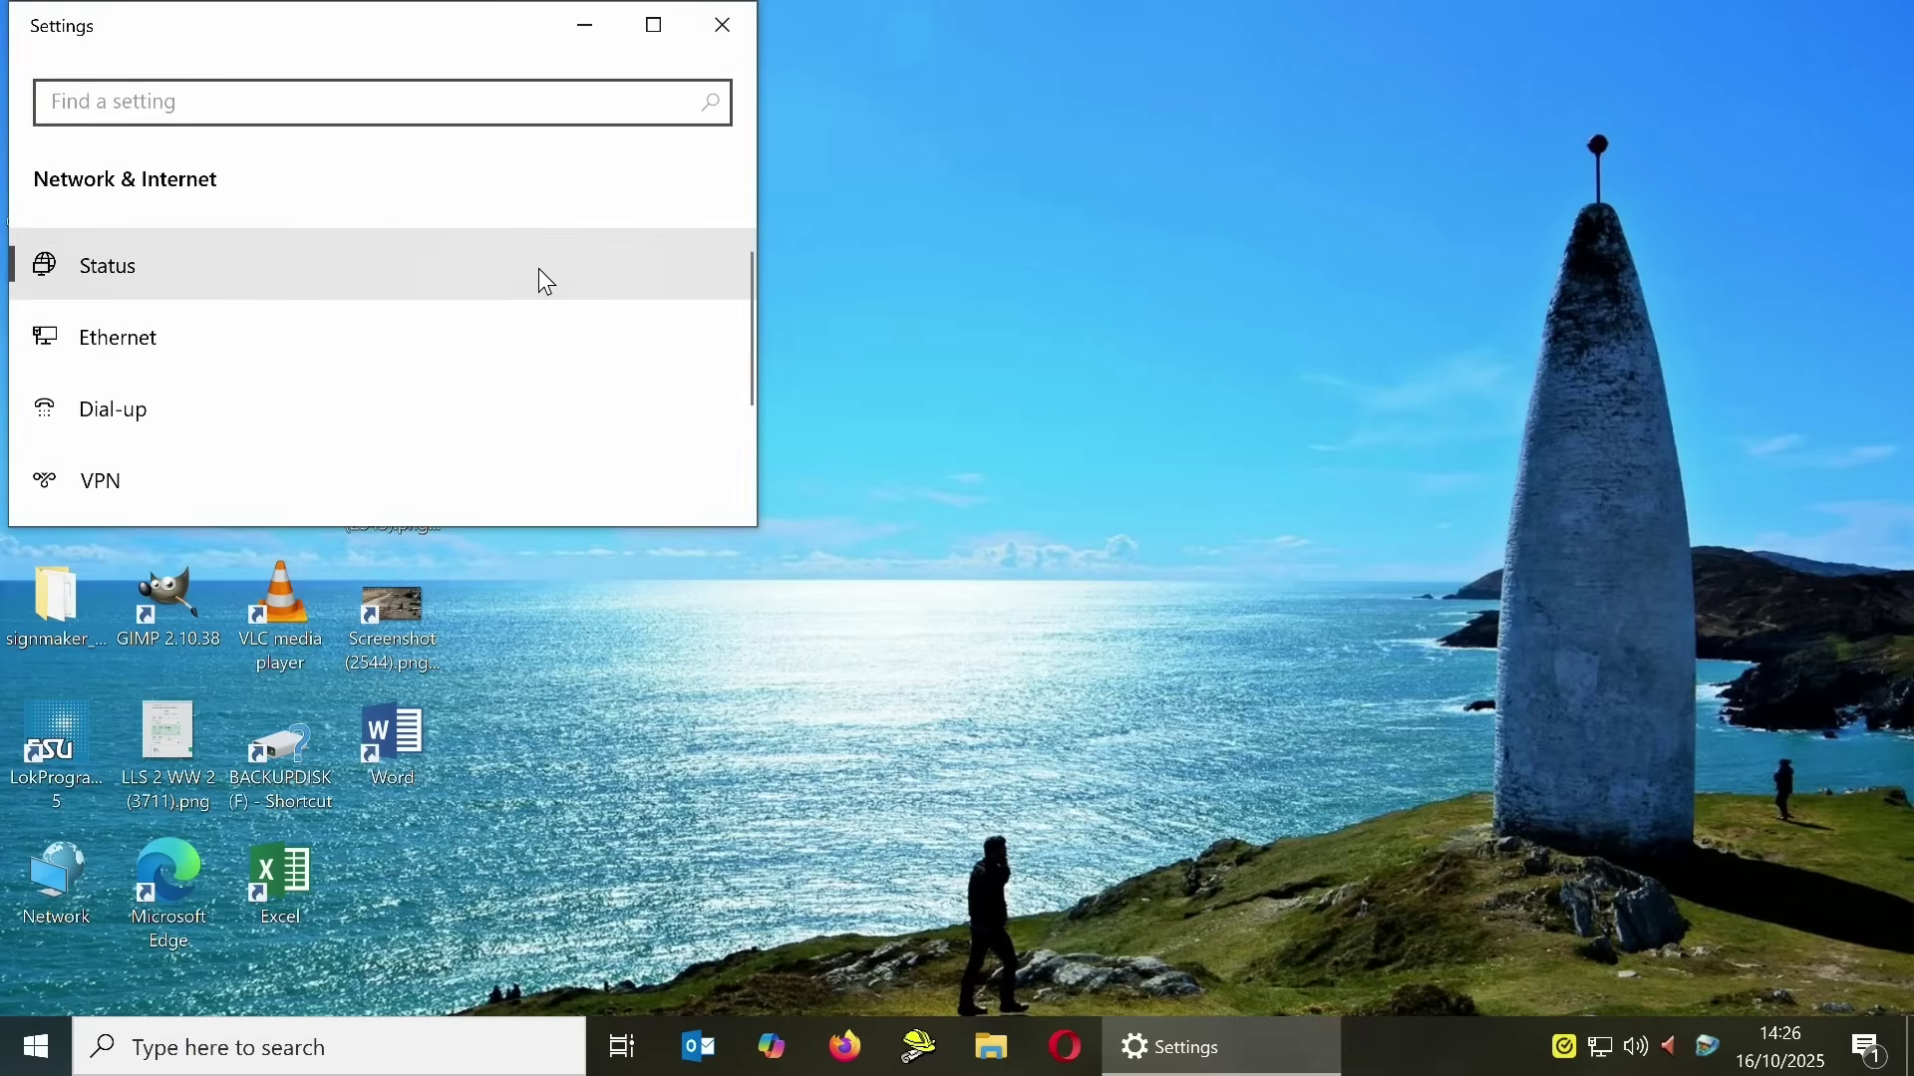
{"action": "left_click", "coordinate": [653, 30]}
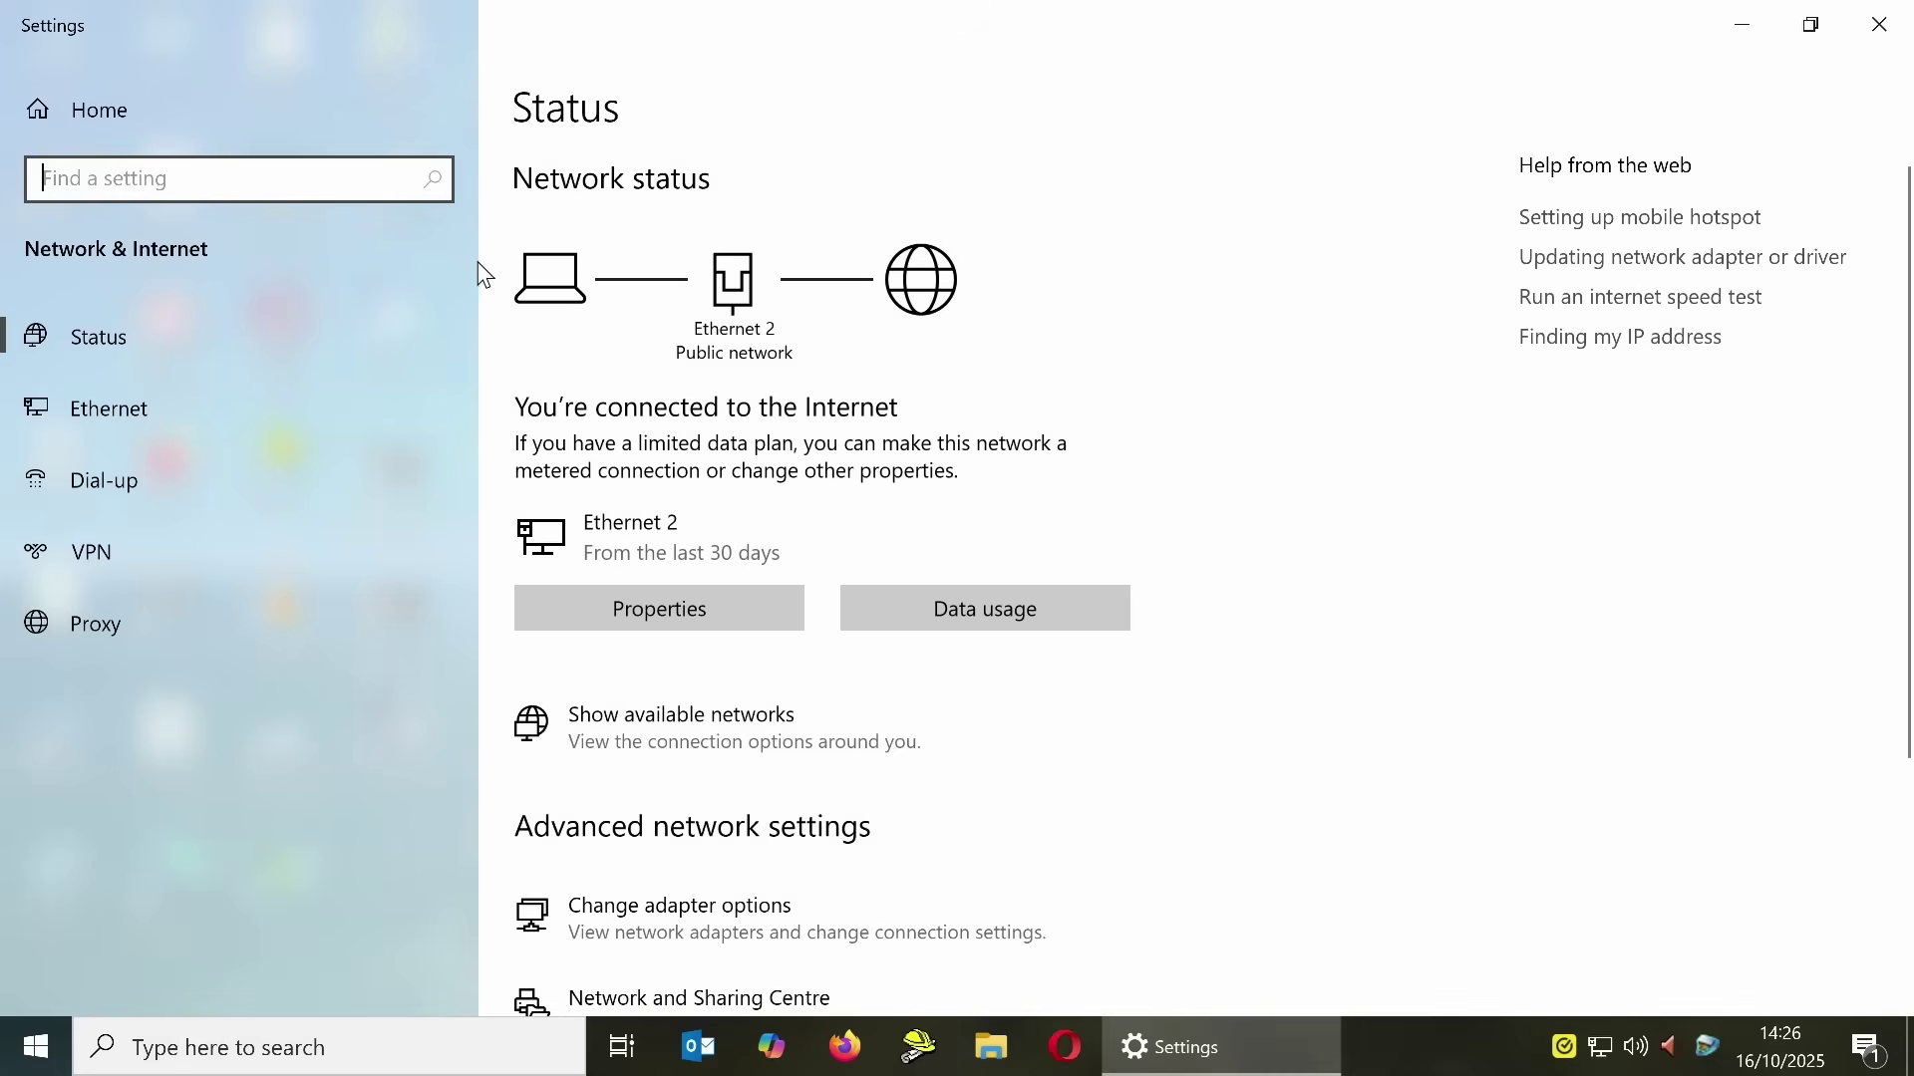
{"action": "scroll", "coordinate": [762, 672], "scroll_direction": "down", "scroll_amount": 3}
{"action": "left_click", "coordinate": [761, 672]}
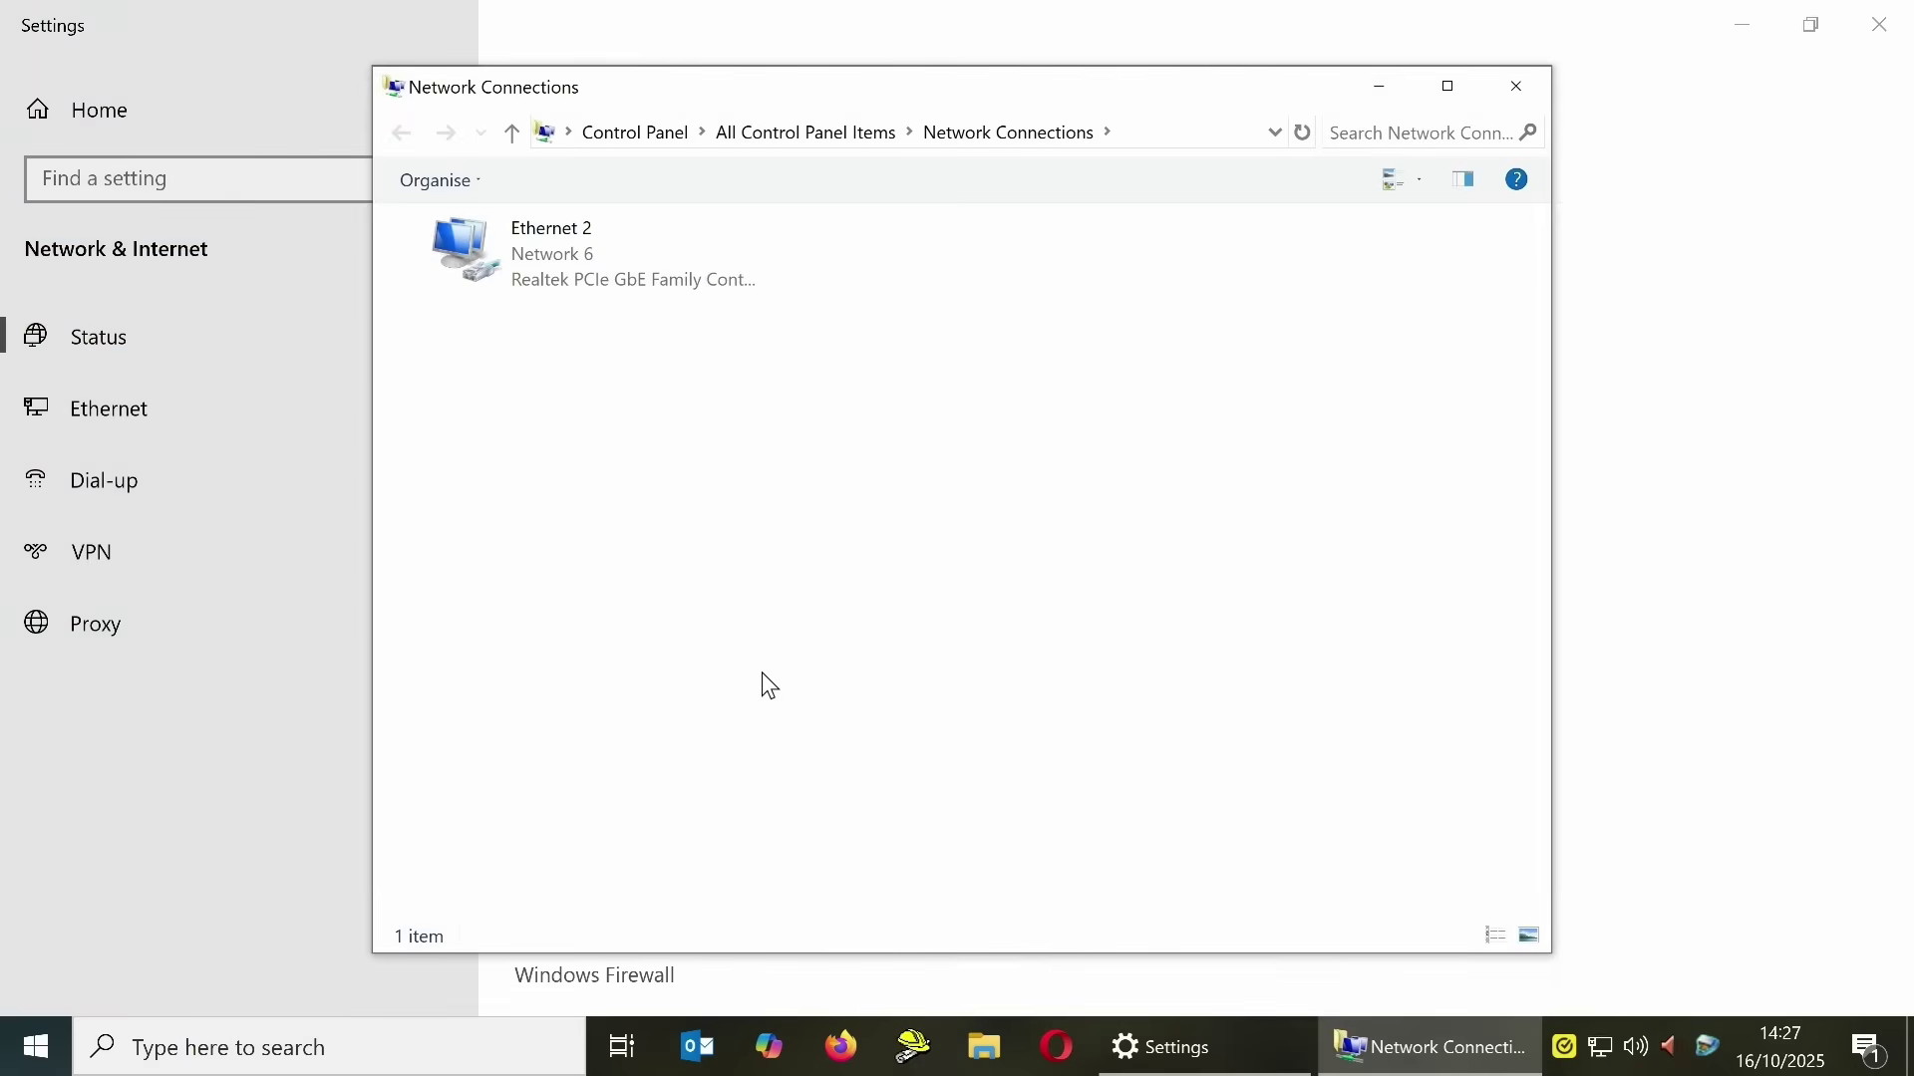
{"action": "right_click", "coordinate": [569, 264]}
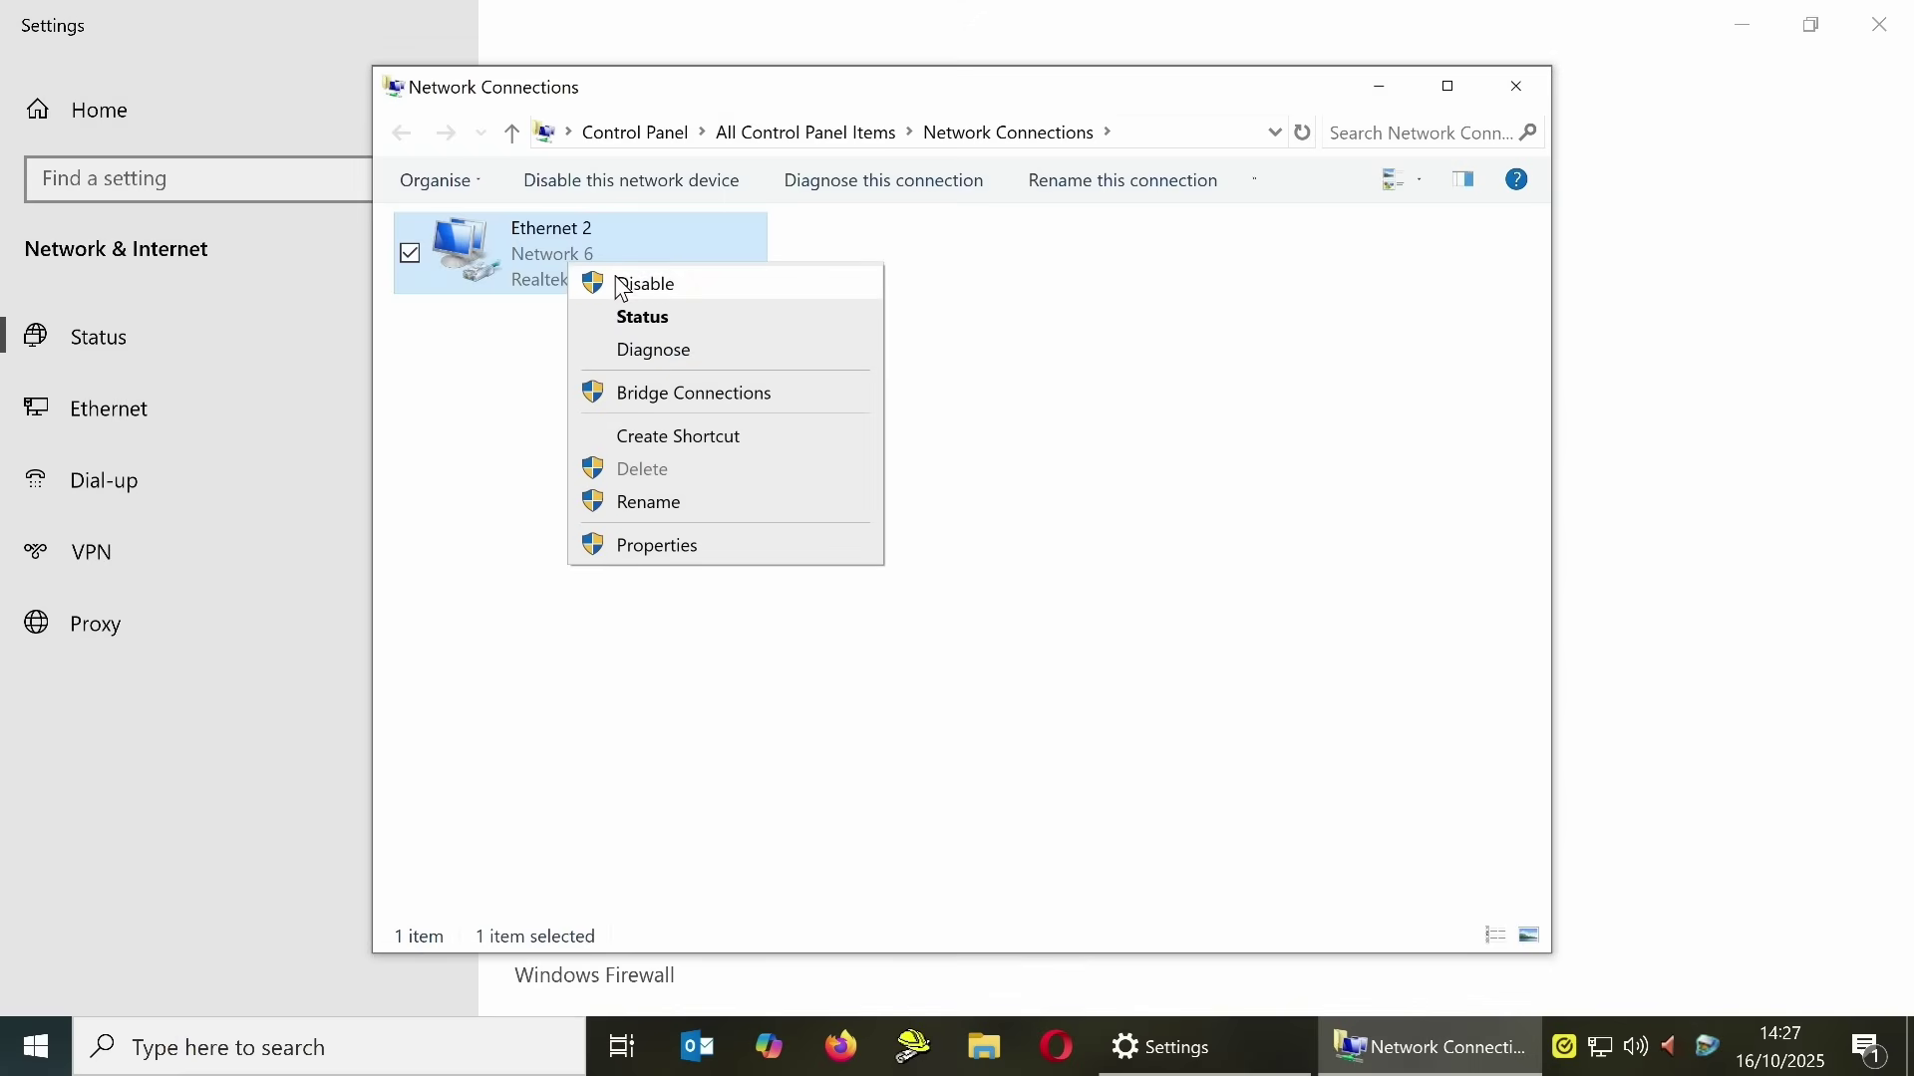
{"action": "left_click", "coordinate": [695, 299]}
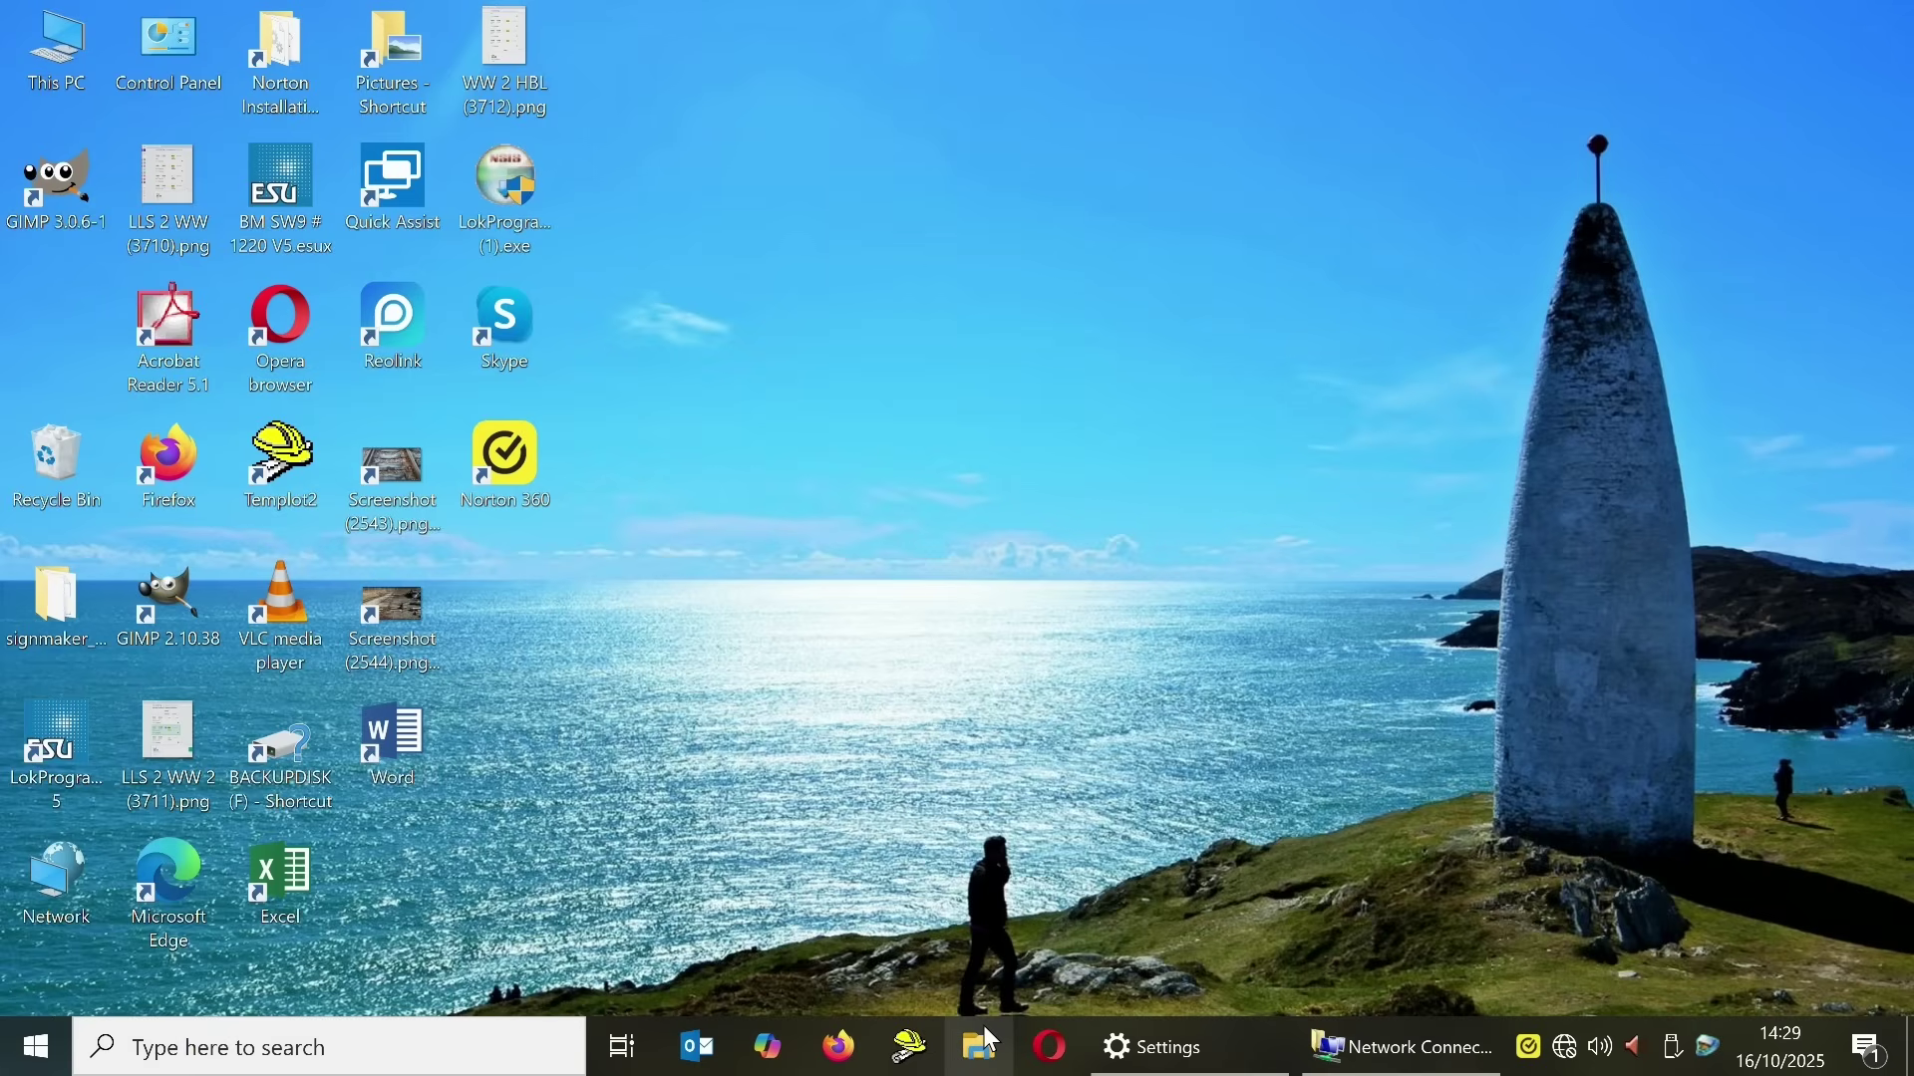
Step: Run setup.exe from the CCCOMA_X64FRE_EN-GB_DV9 USB drive in This PC
{"action": "left_click", "coordinate": [984, 1044]}
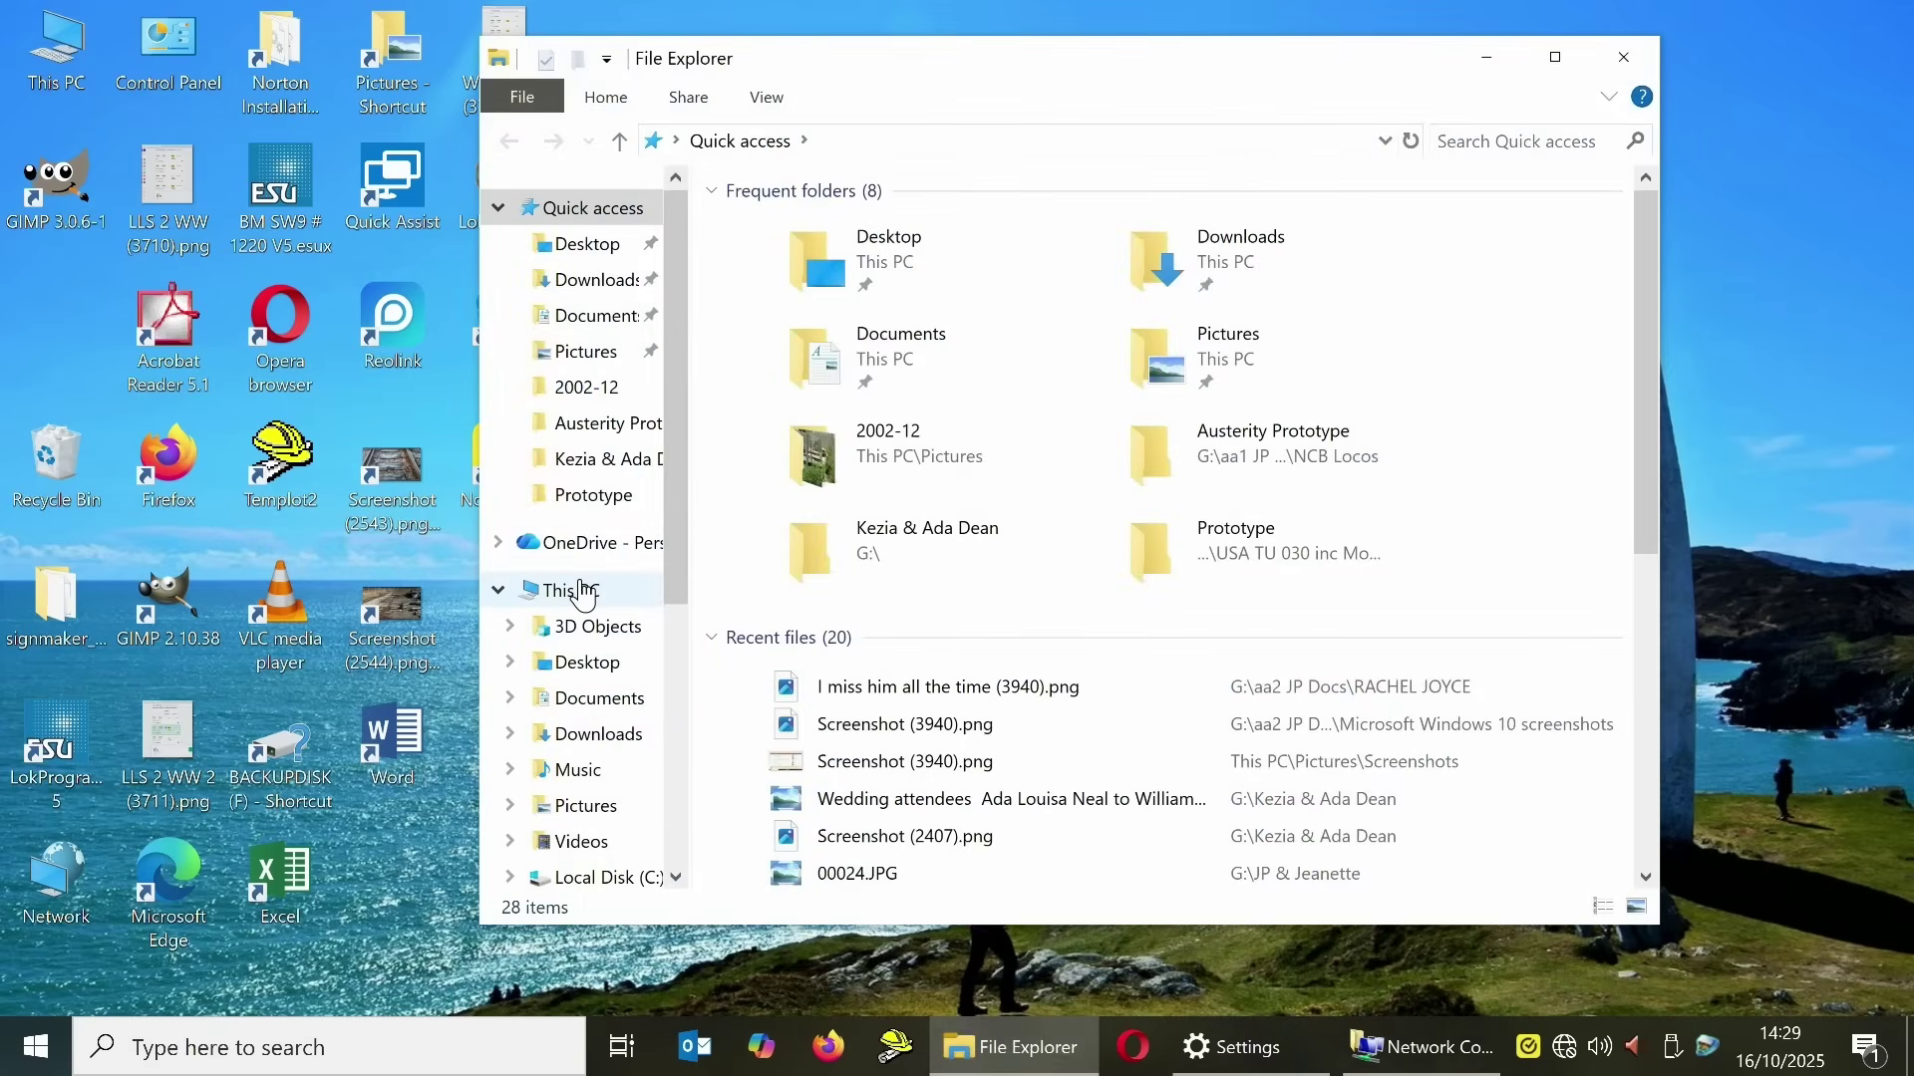
{"action": "left_click", "coordinate": [570, 590]}
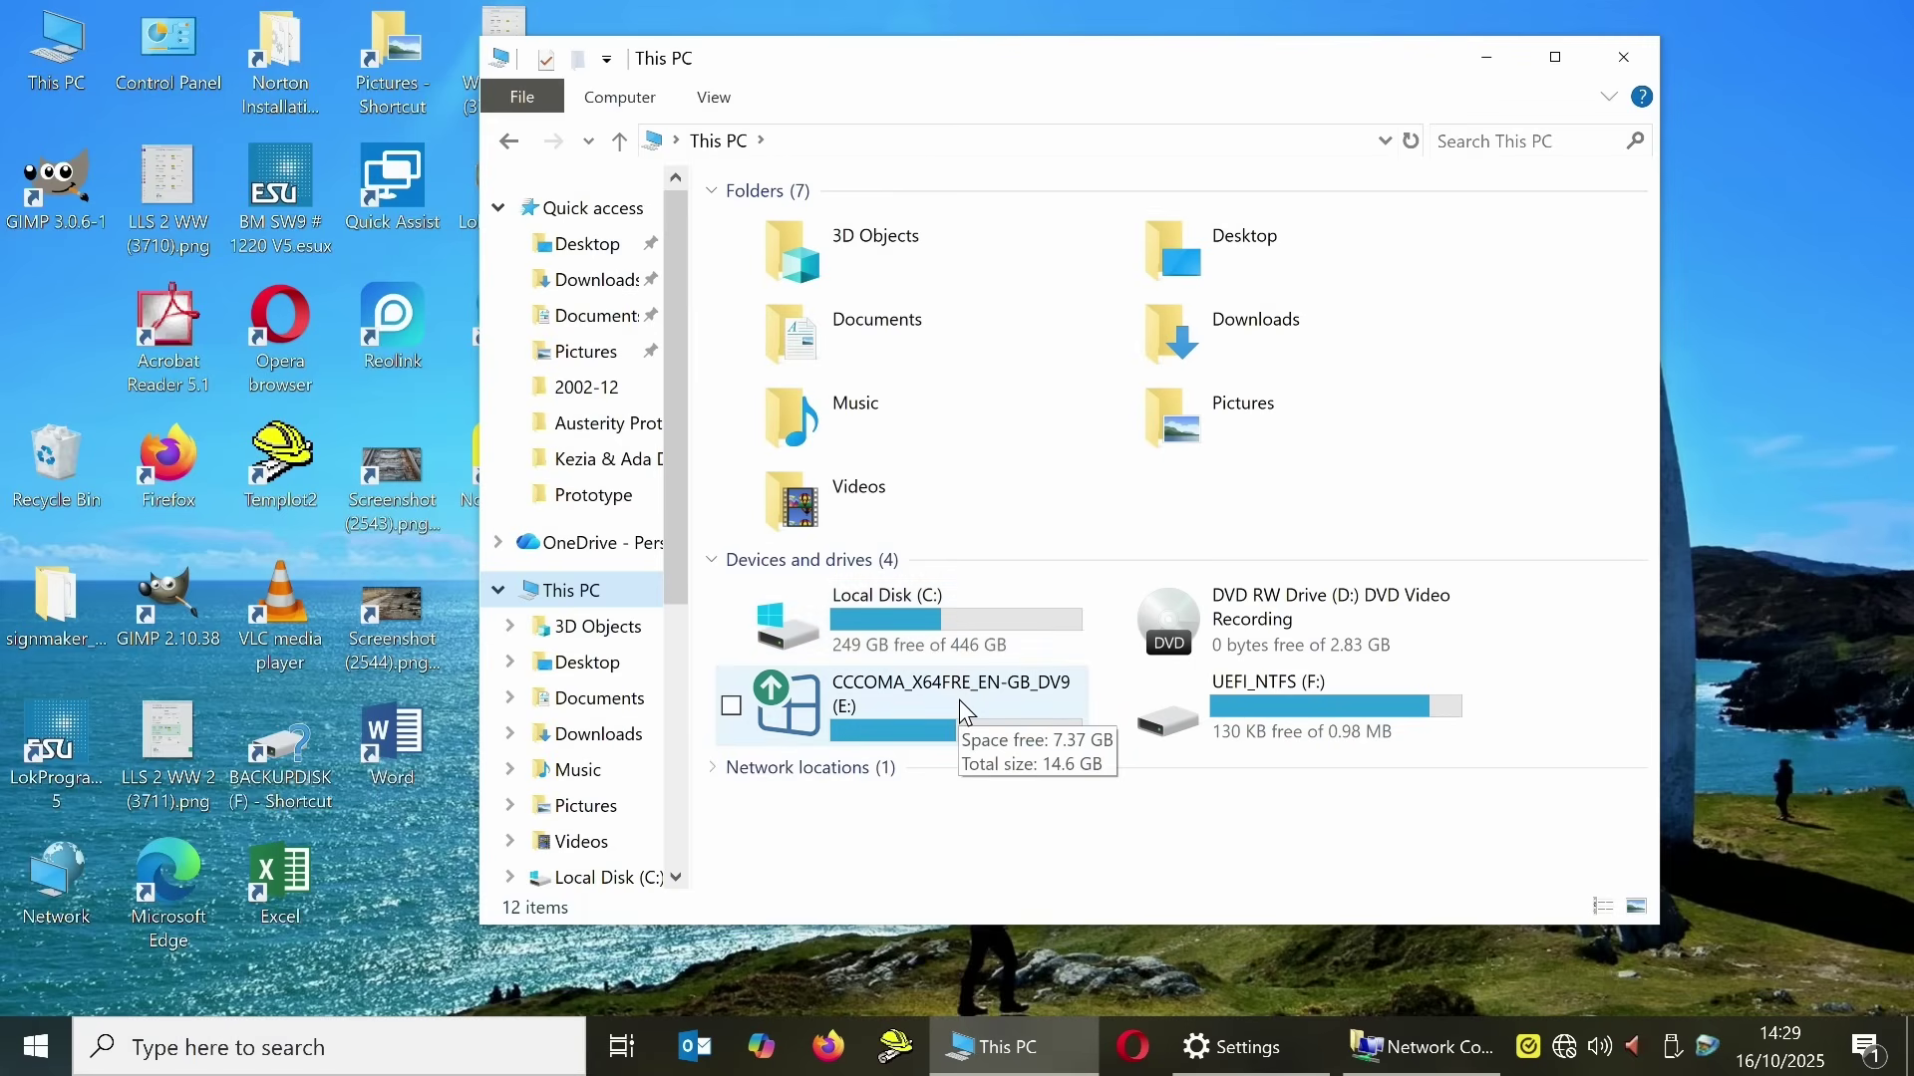
{"action": "double_click", "coordinate": [959, 700]}
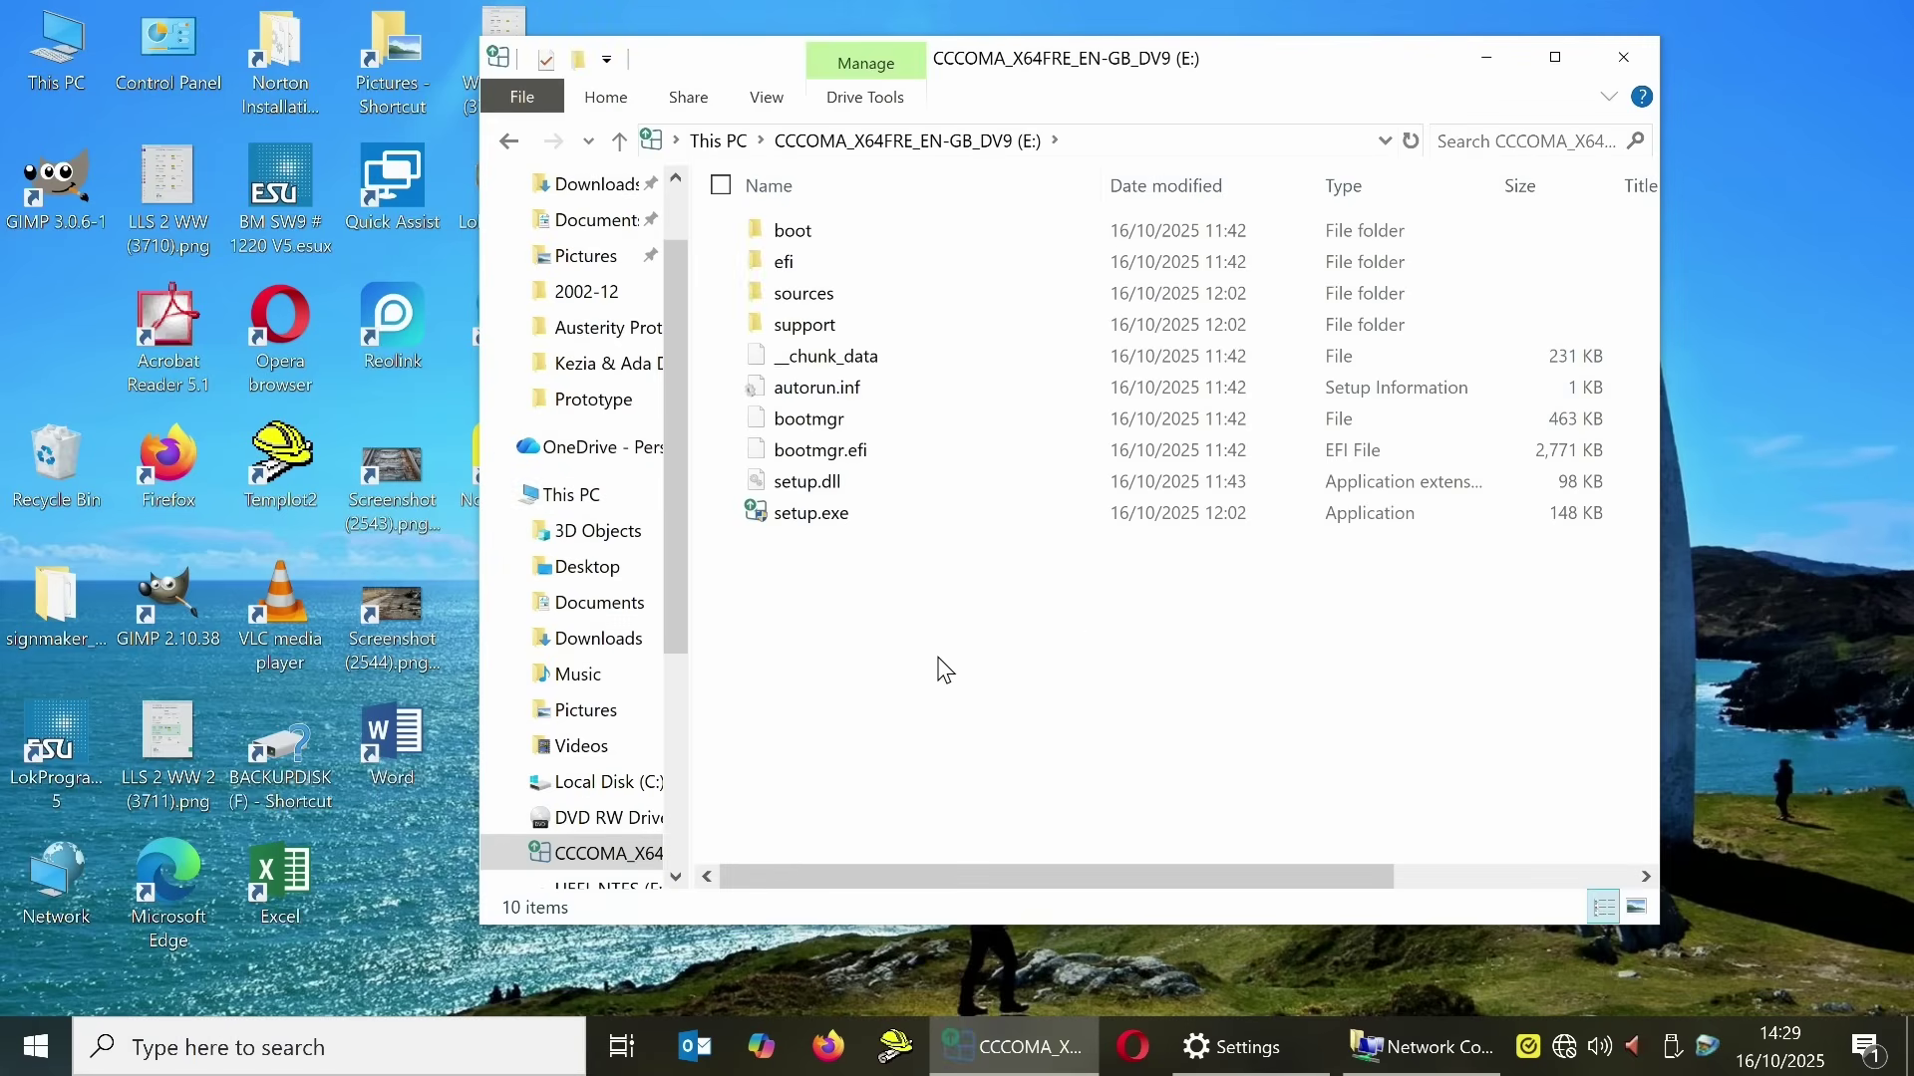
{"action": "double_click", "coordinate": [838, 519]}
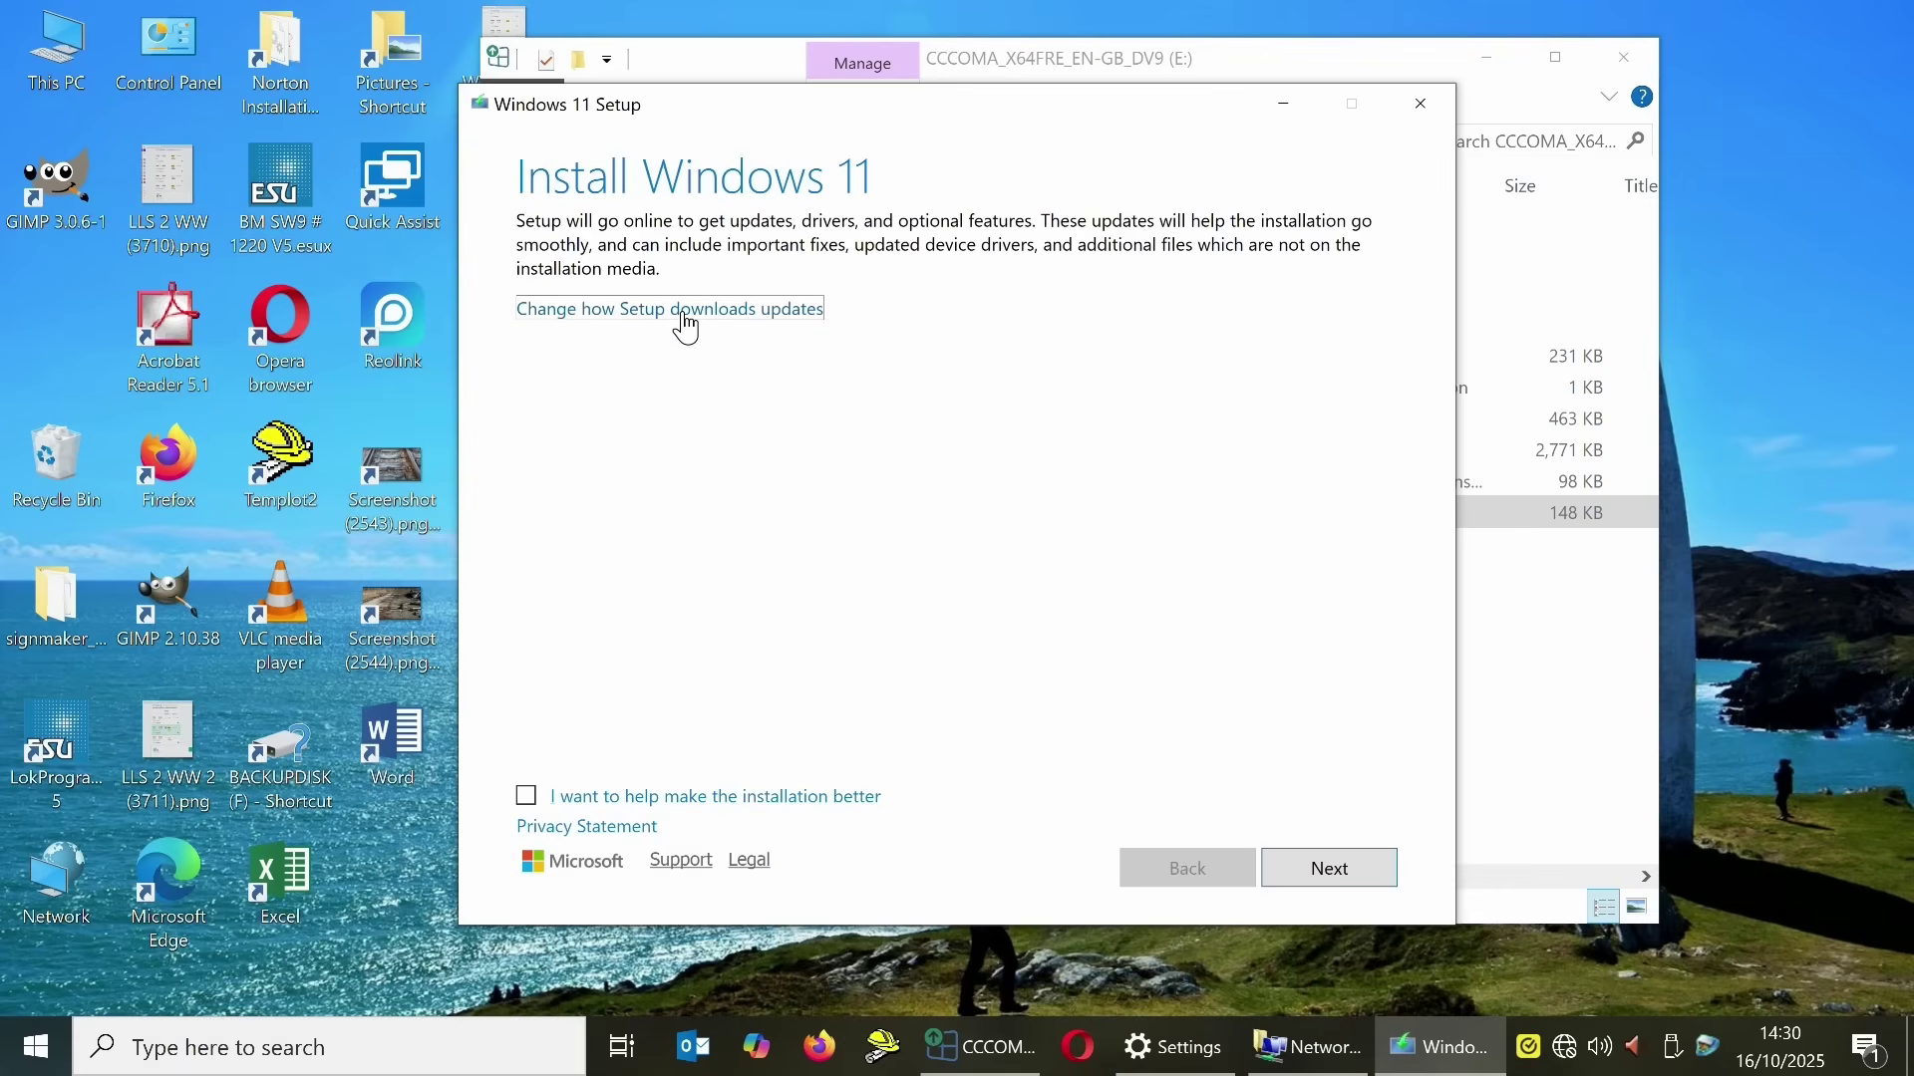
Step: Set Setup to skip updates ('Not right now'), accept the licence terms, and install
{"action": "left_click", "coordinate": [685, 311]}
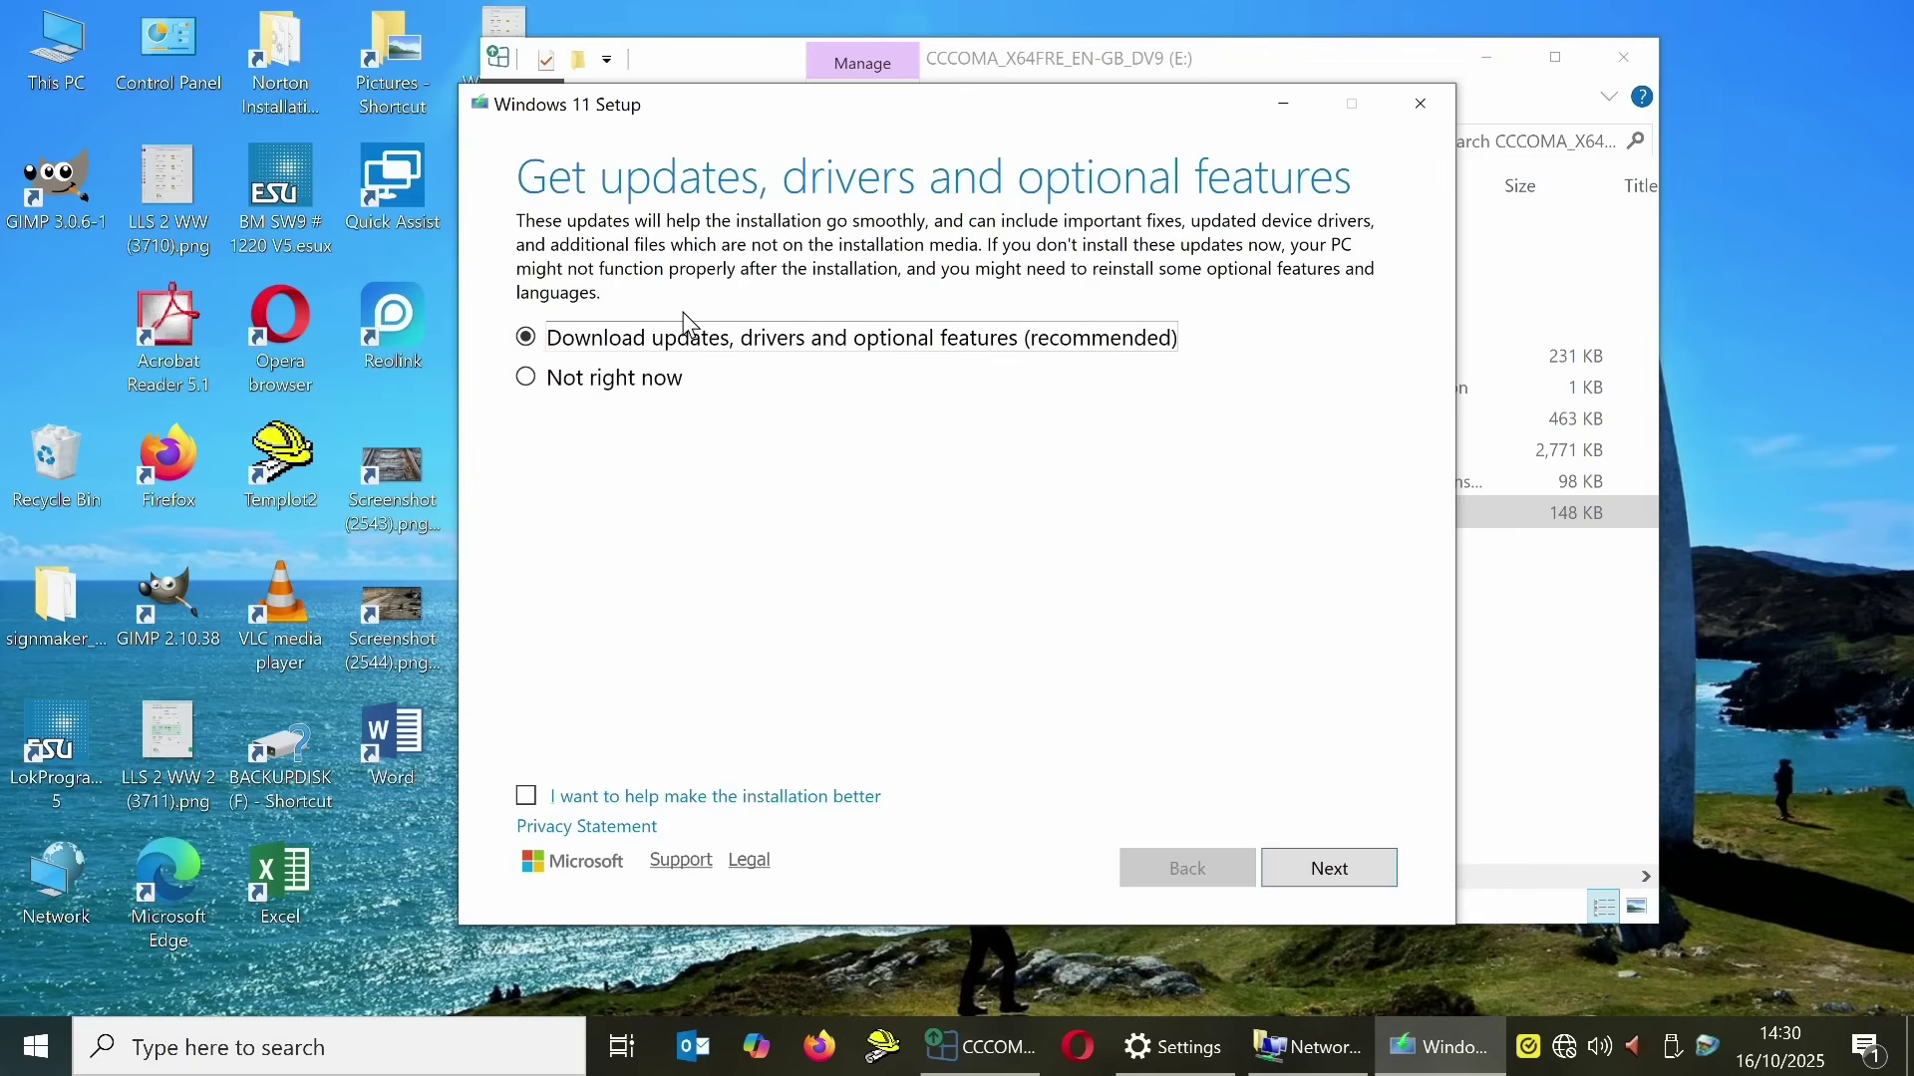
{"action": "left_click", "coordinate": [635, 387]}
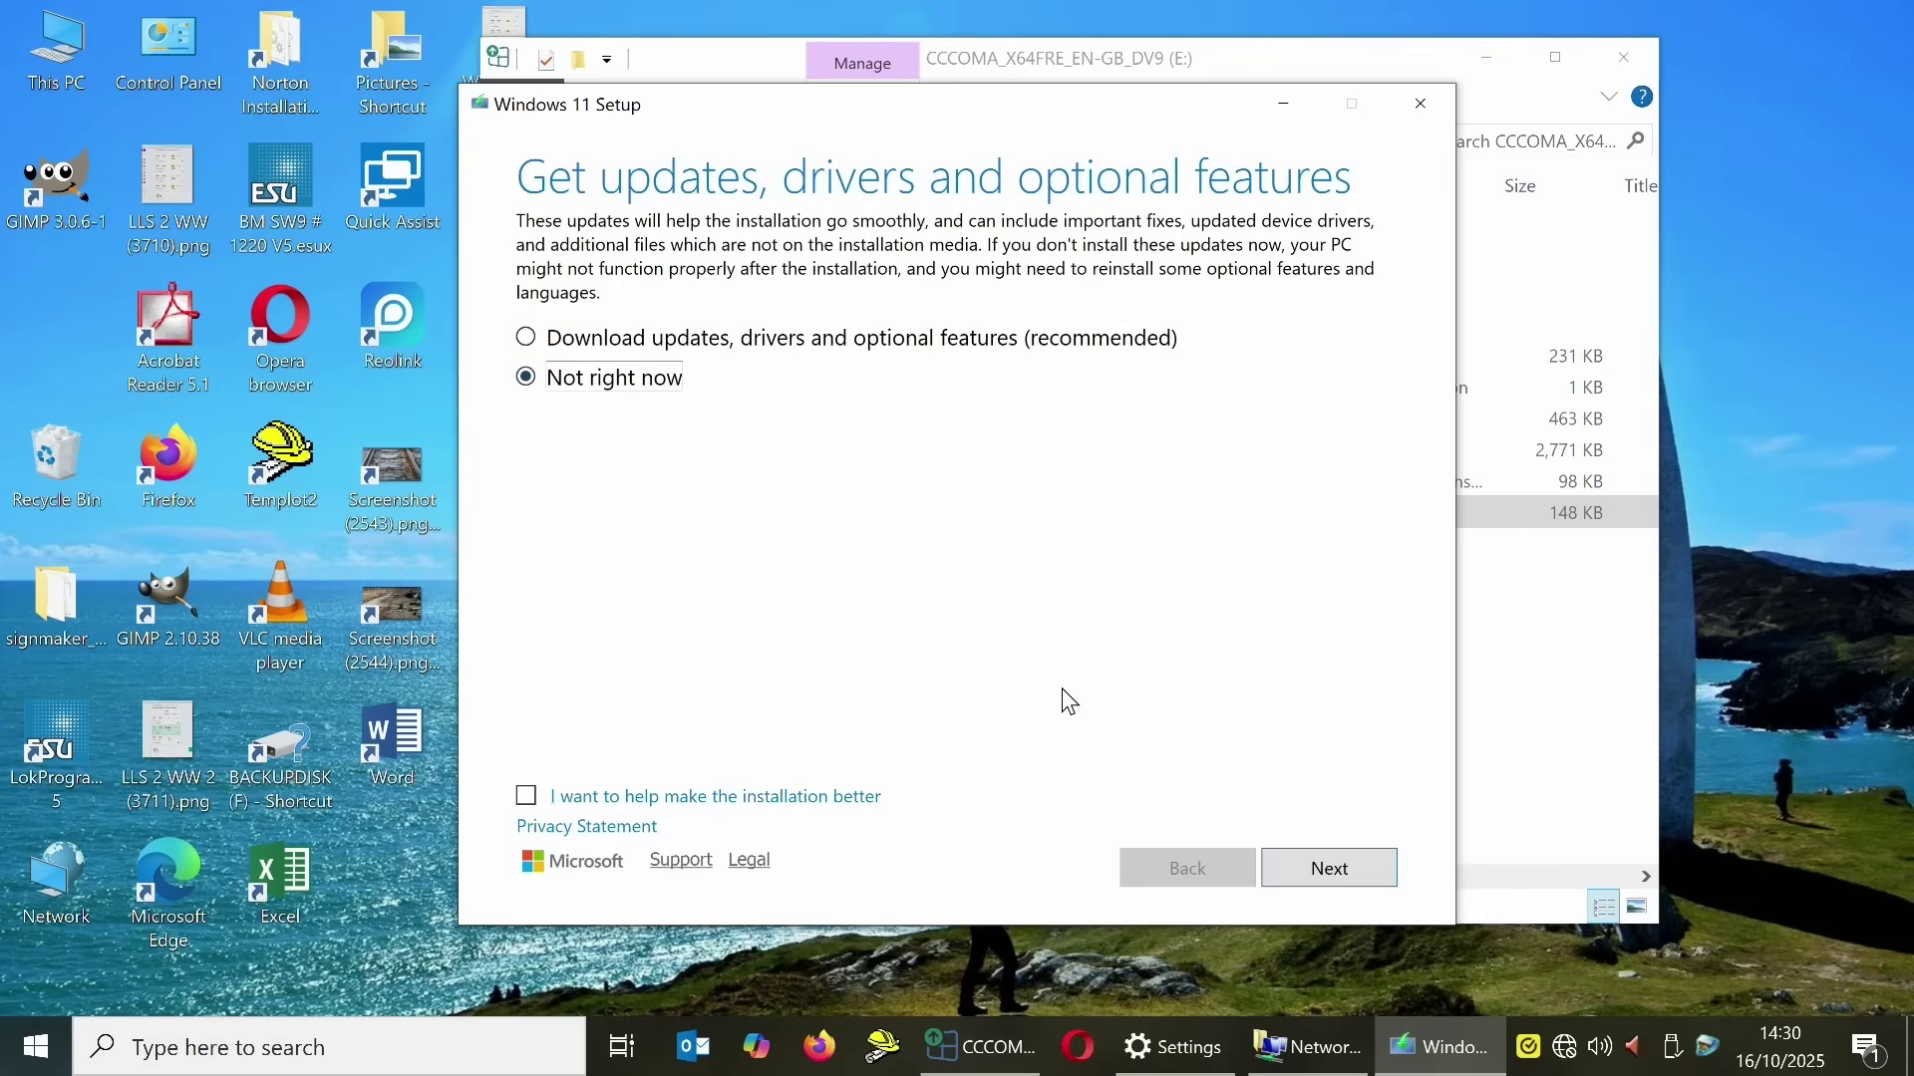
{"action": "left_click", "coordinate": [1325, 868]}
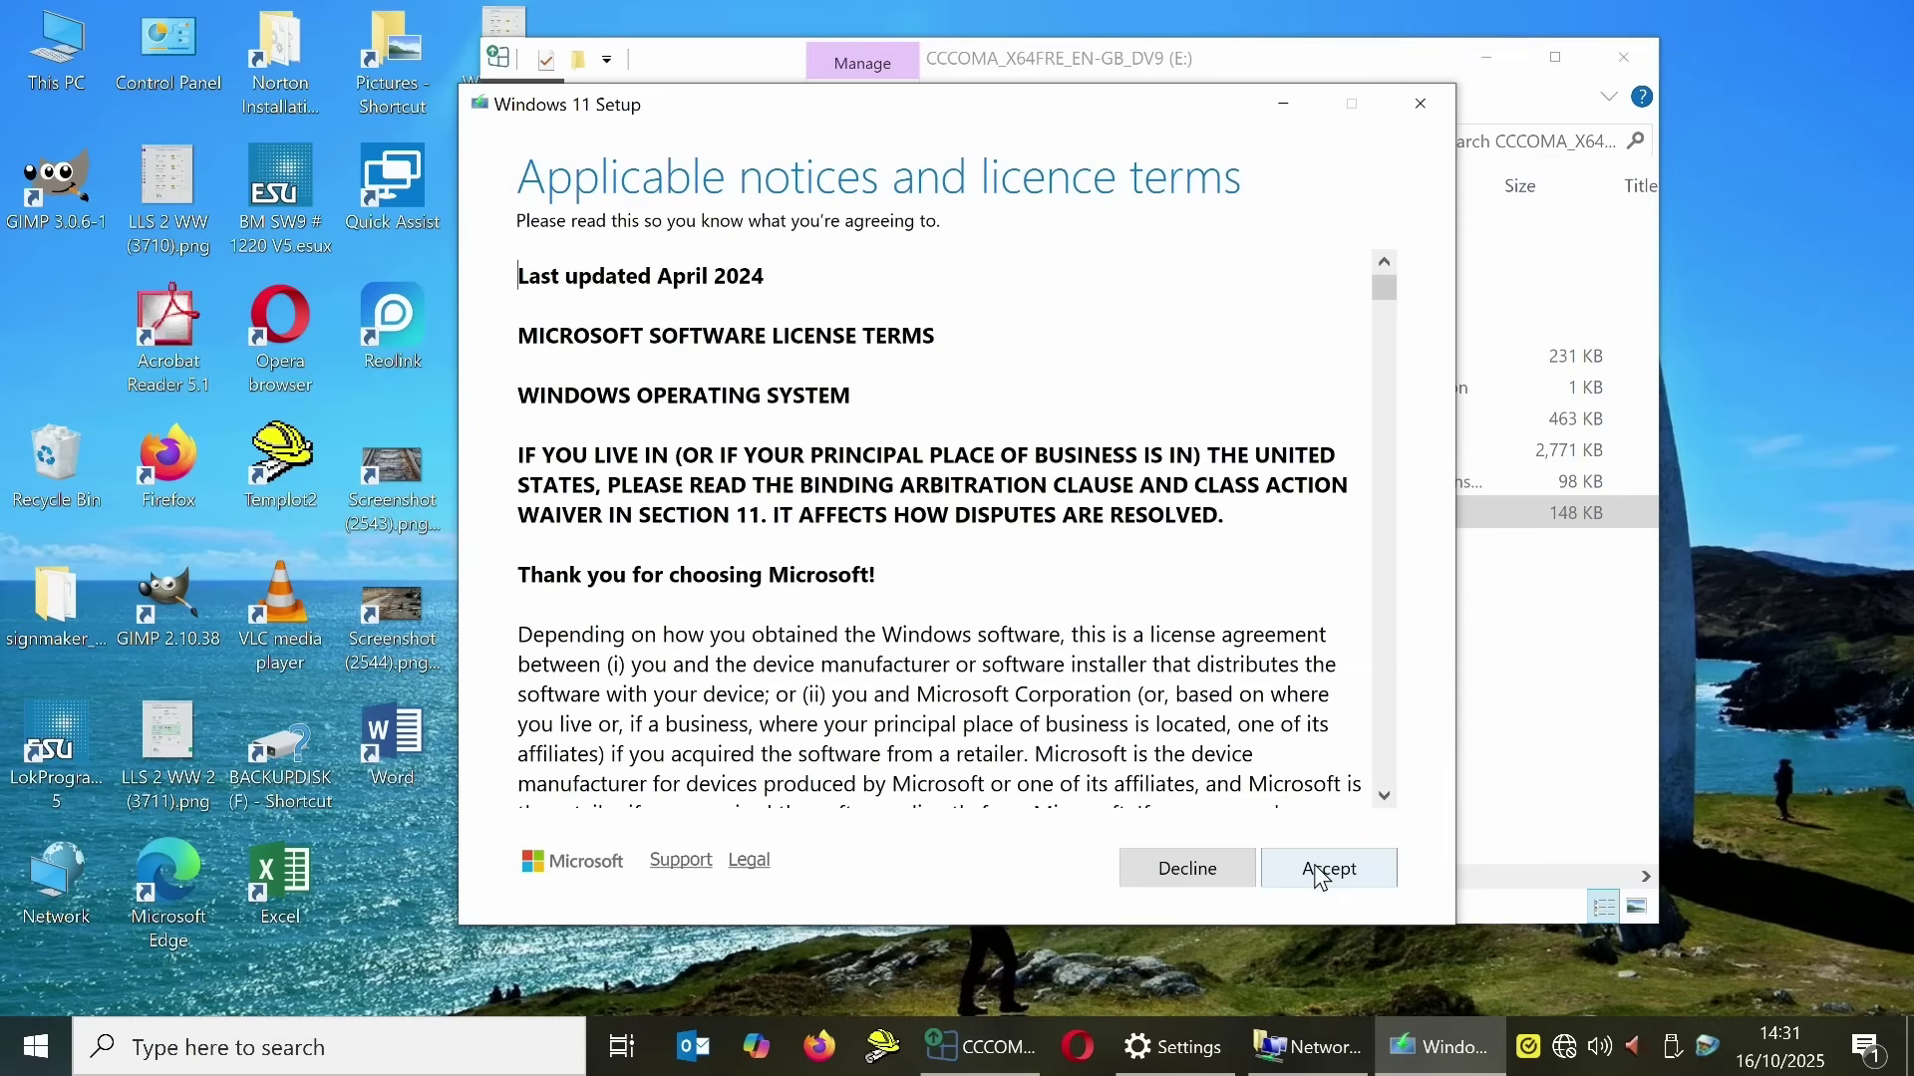
{"action": "left_click", "coordinate": [1329, 872]}
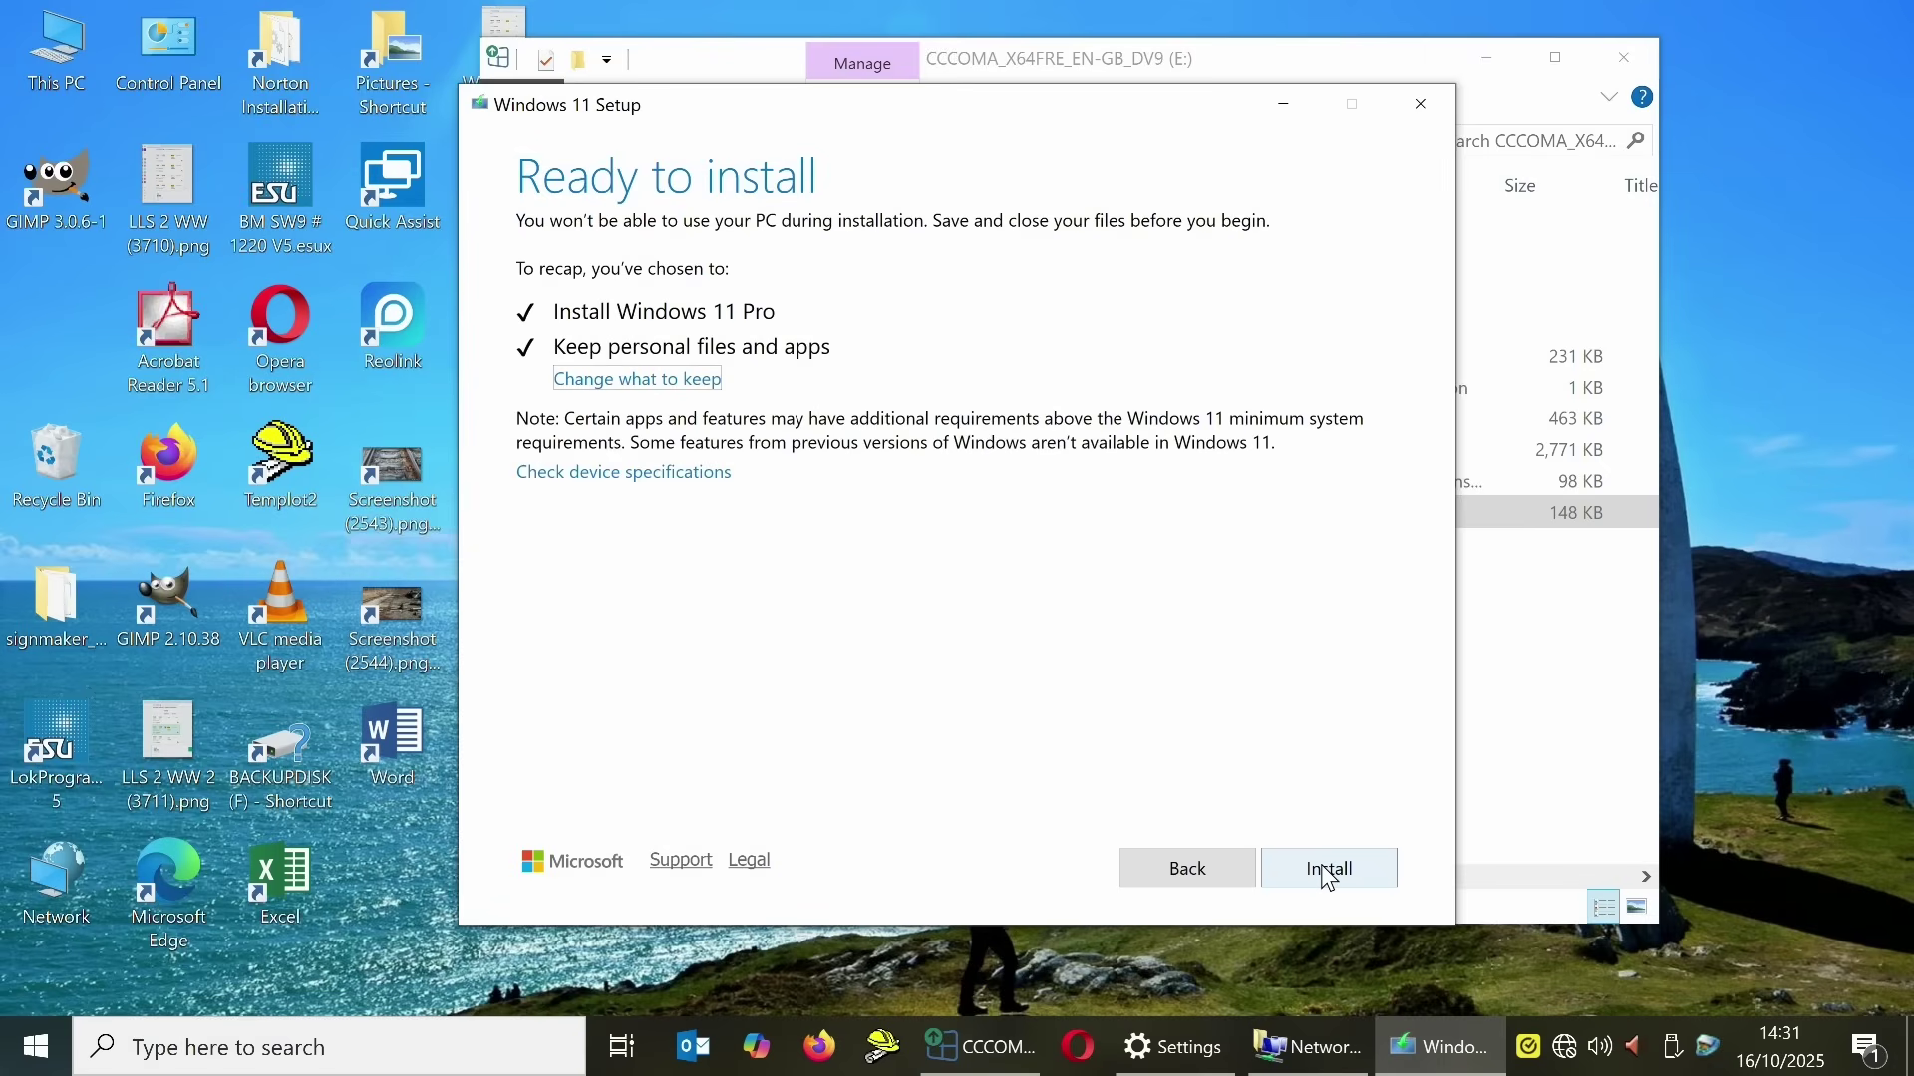
{"action": "left_click", "coordinate": [1328, 871]}
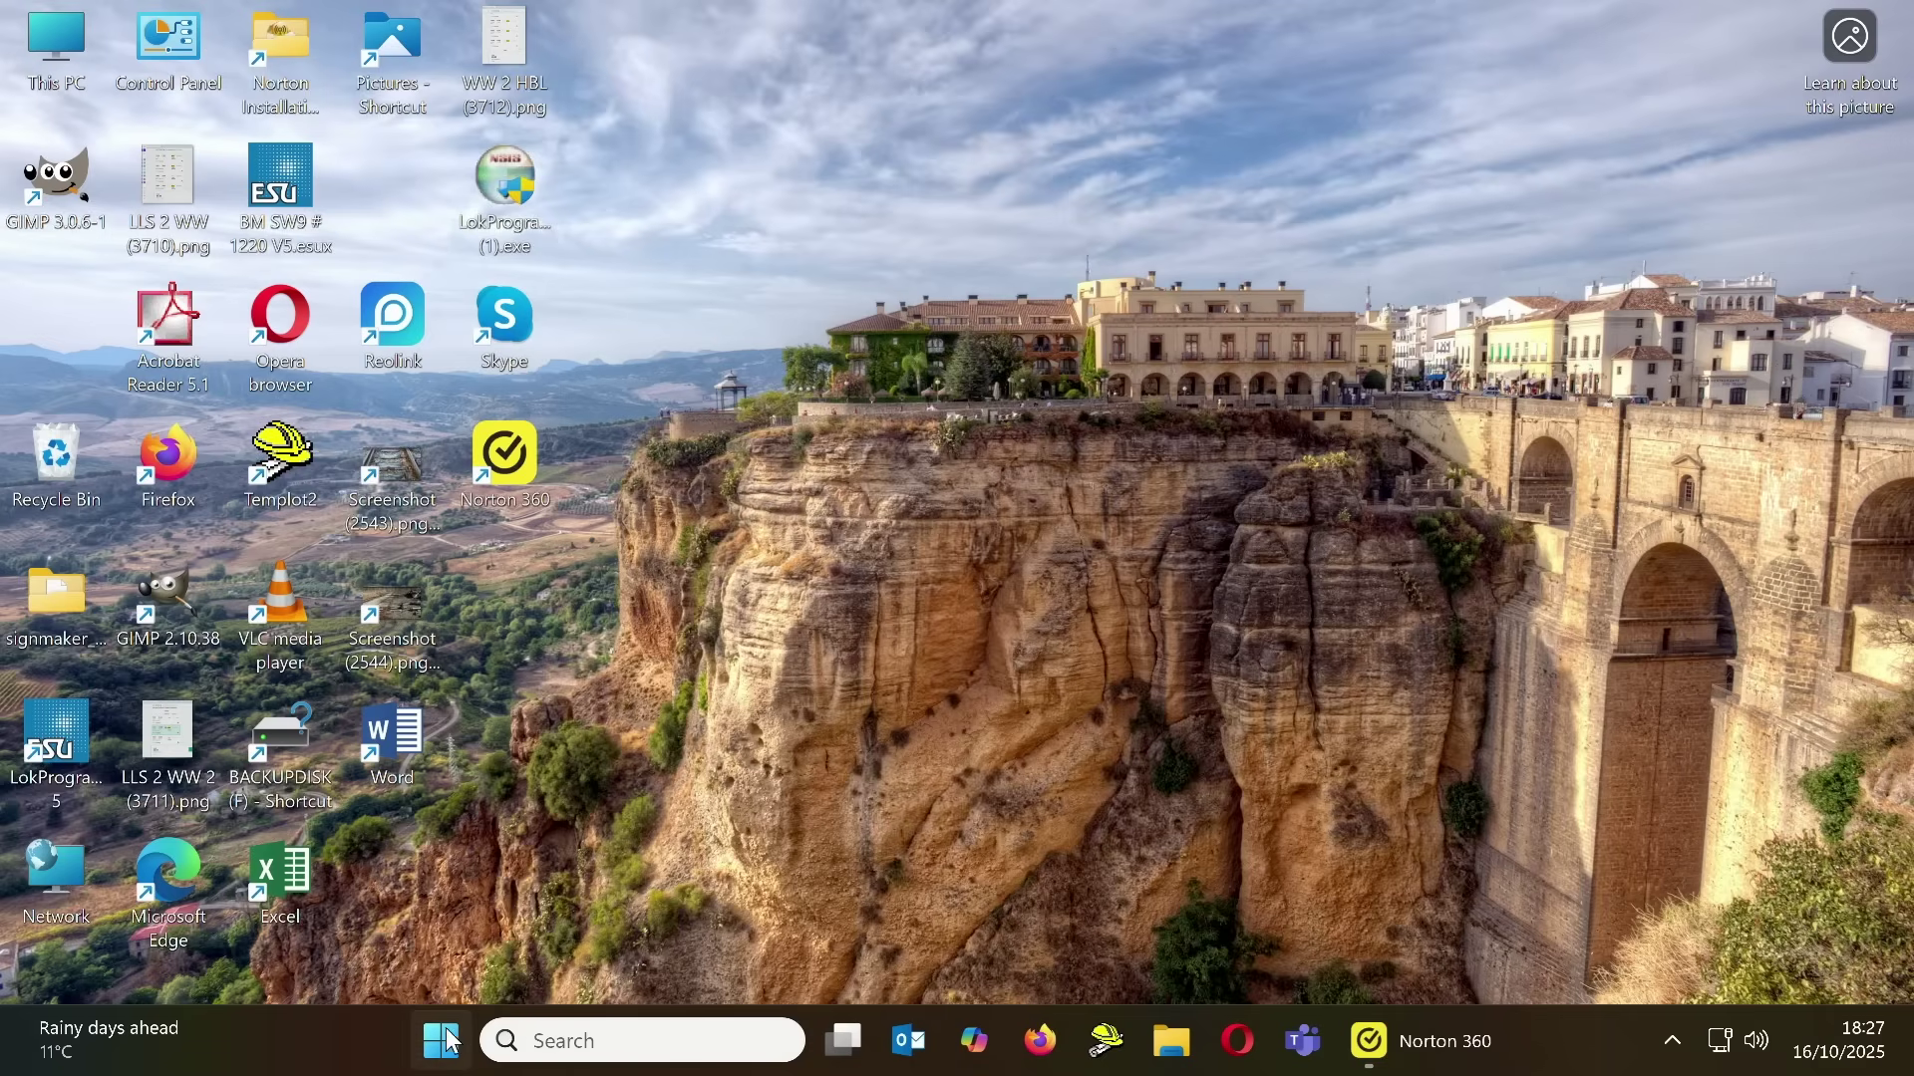
Step: Search the Start menu for 'updates' and open the Check for updates setting
{"action": "left_click", "coordinate": [444, 1041]}
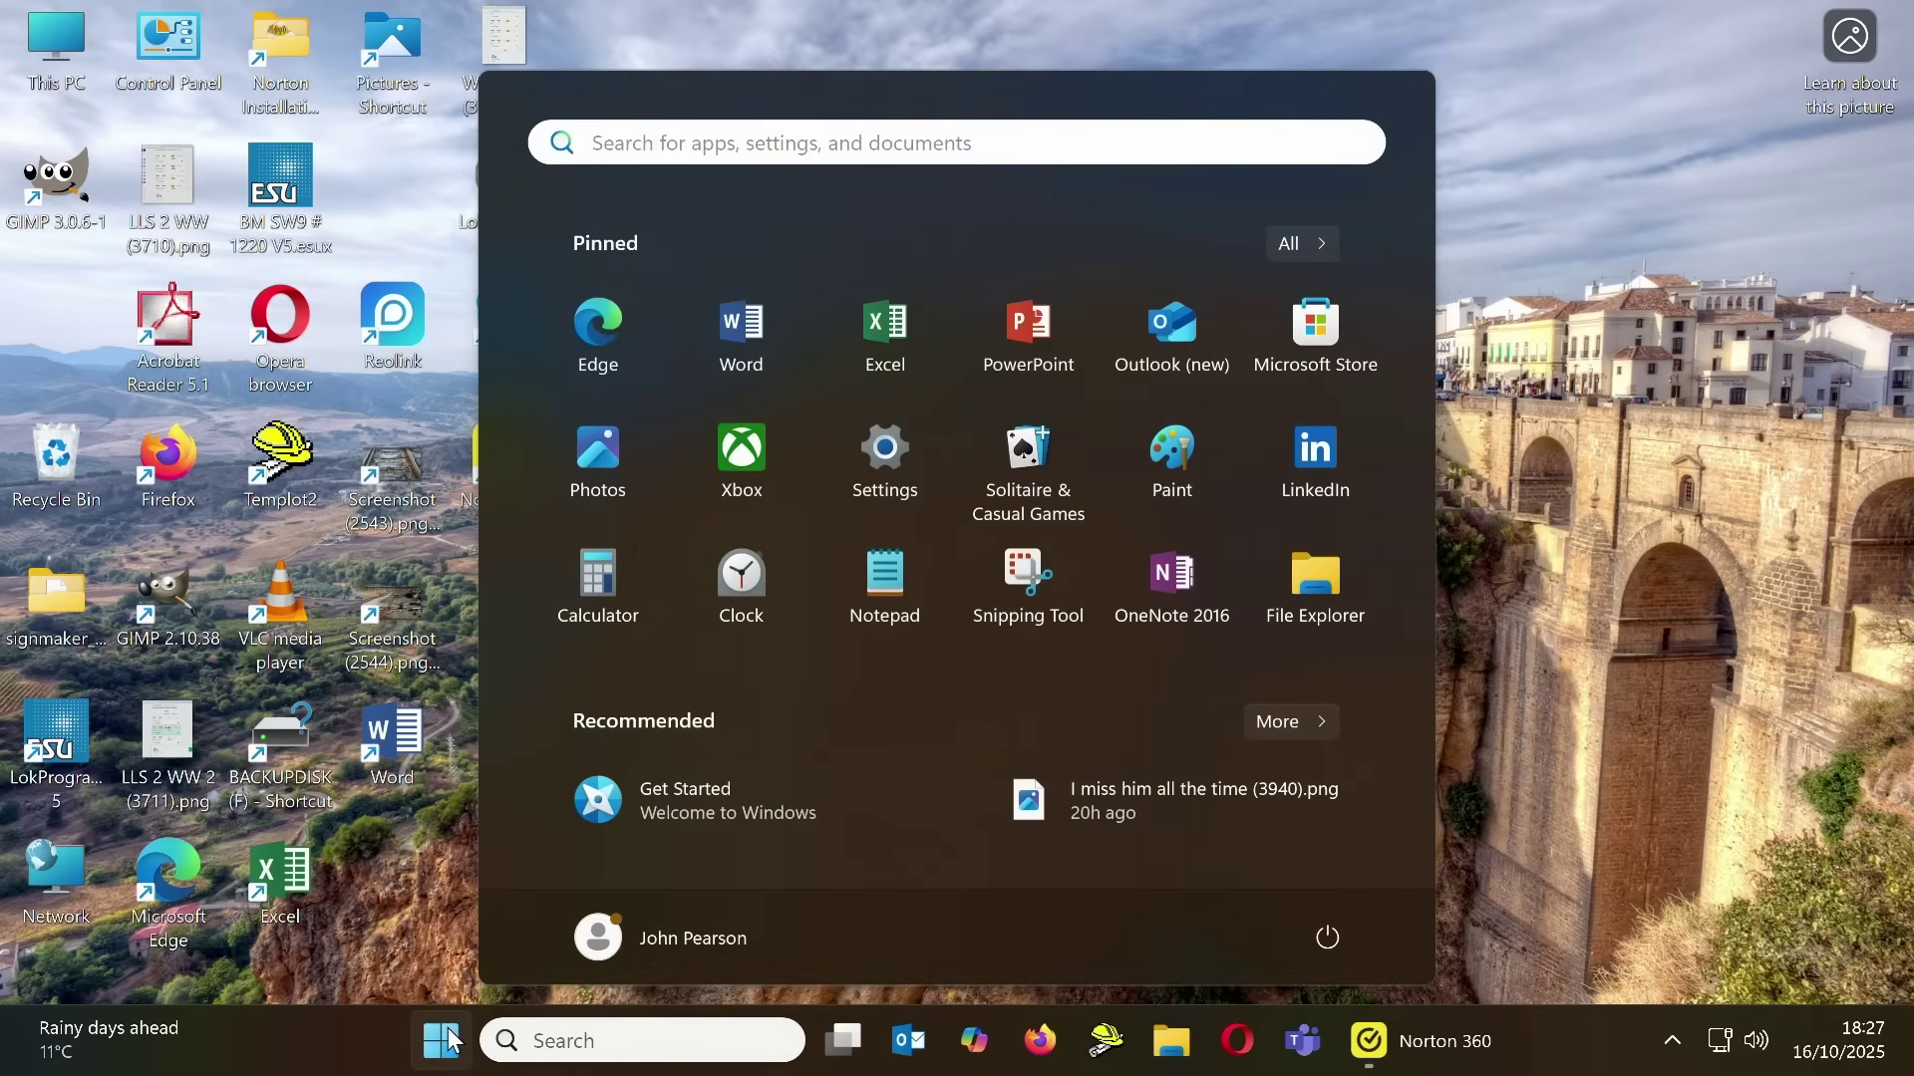
{"action": "type", "text": "updates"}
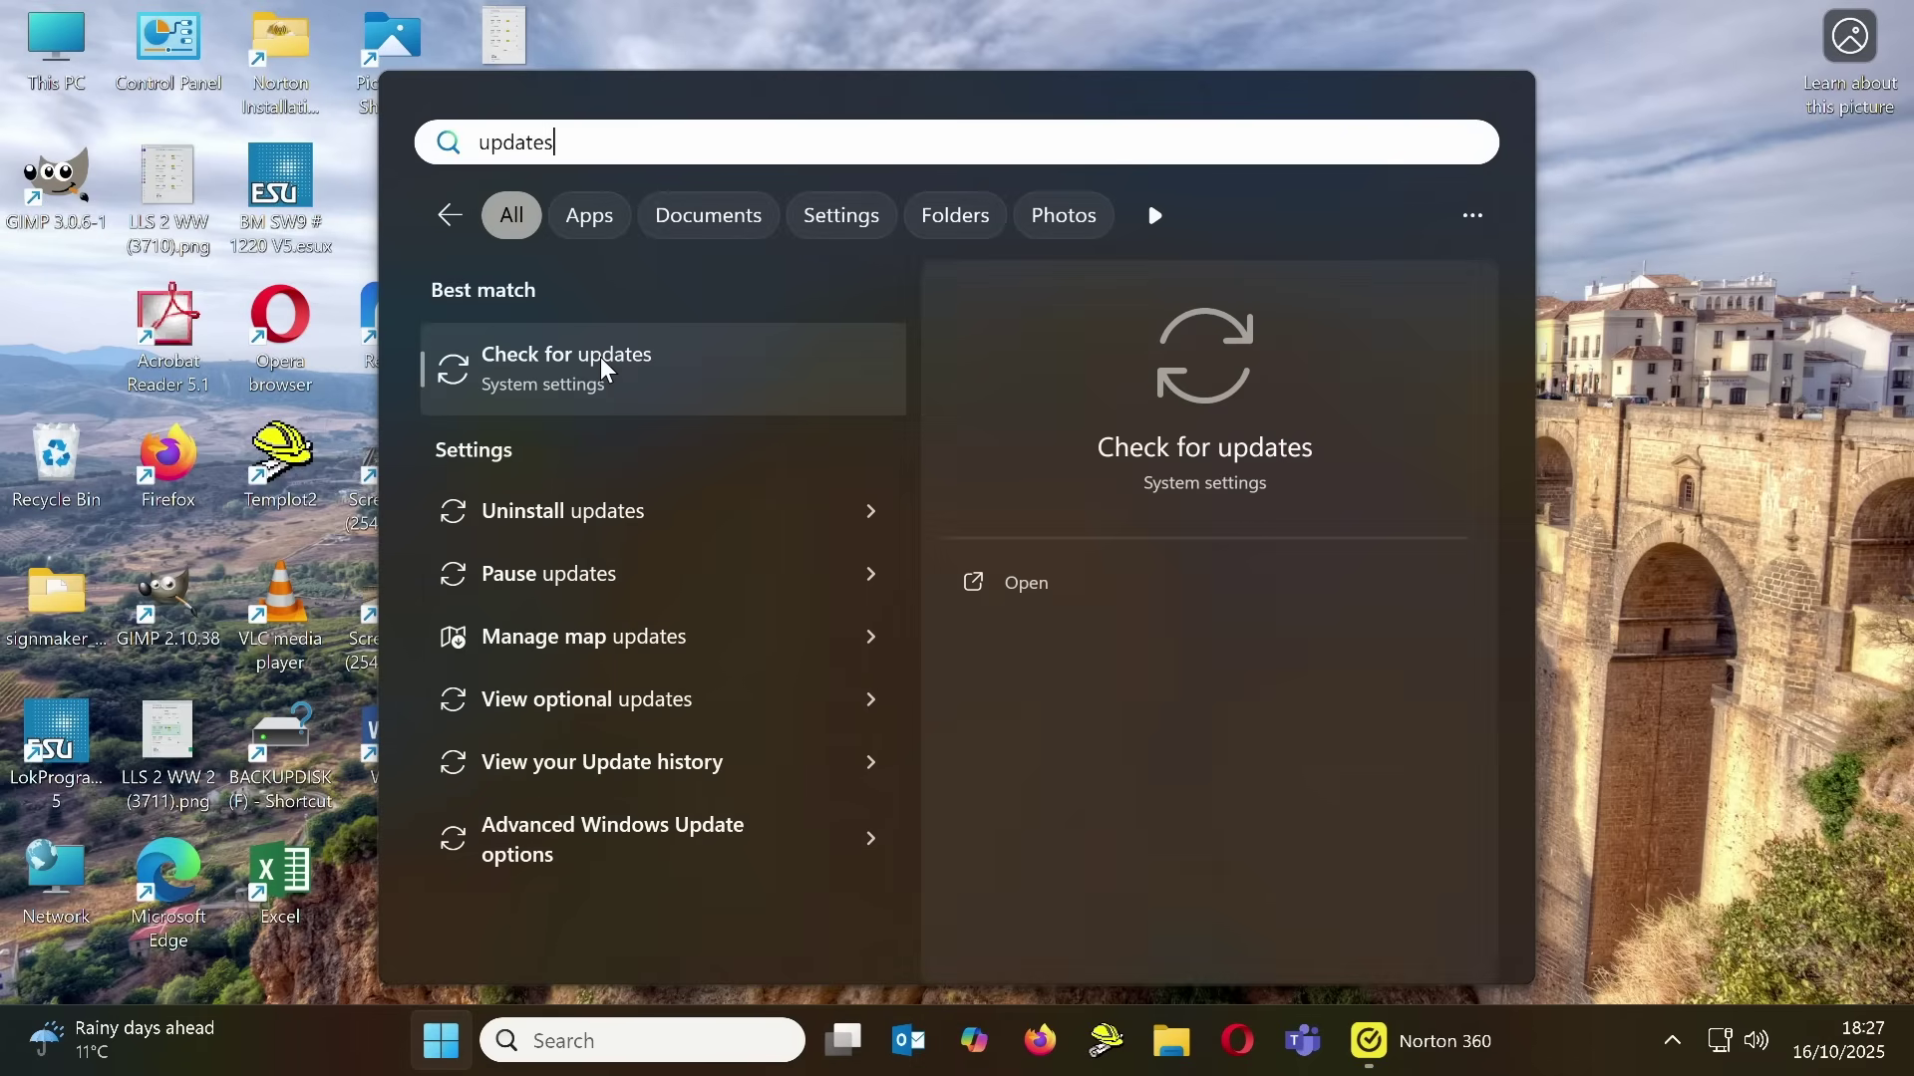
{"action": "left_click", "coordinate": [605, 369]}
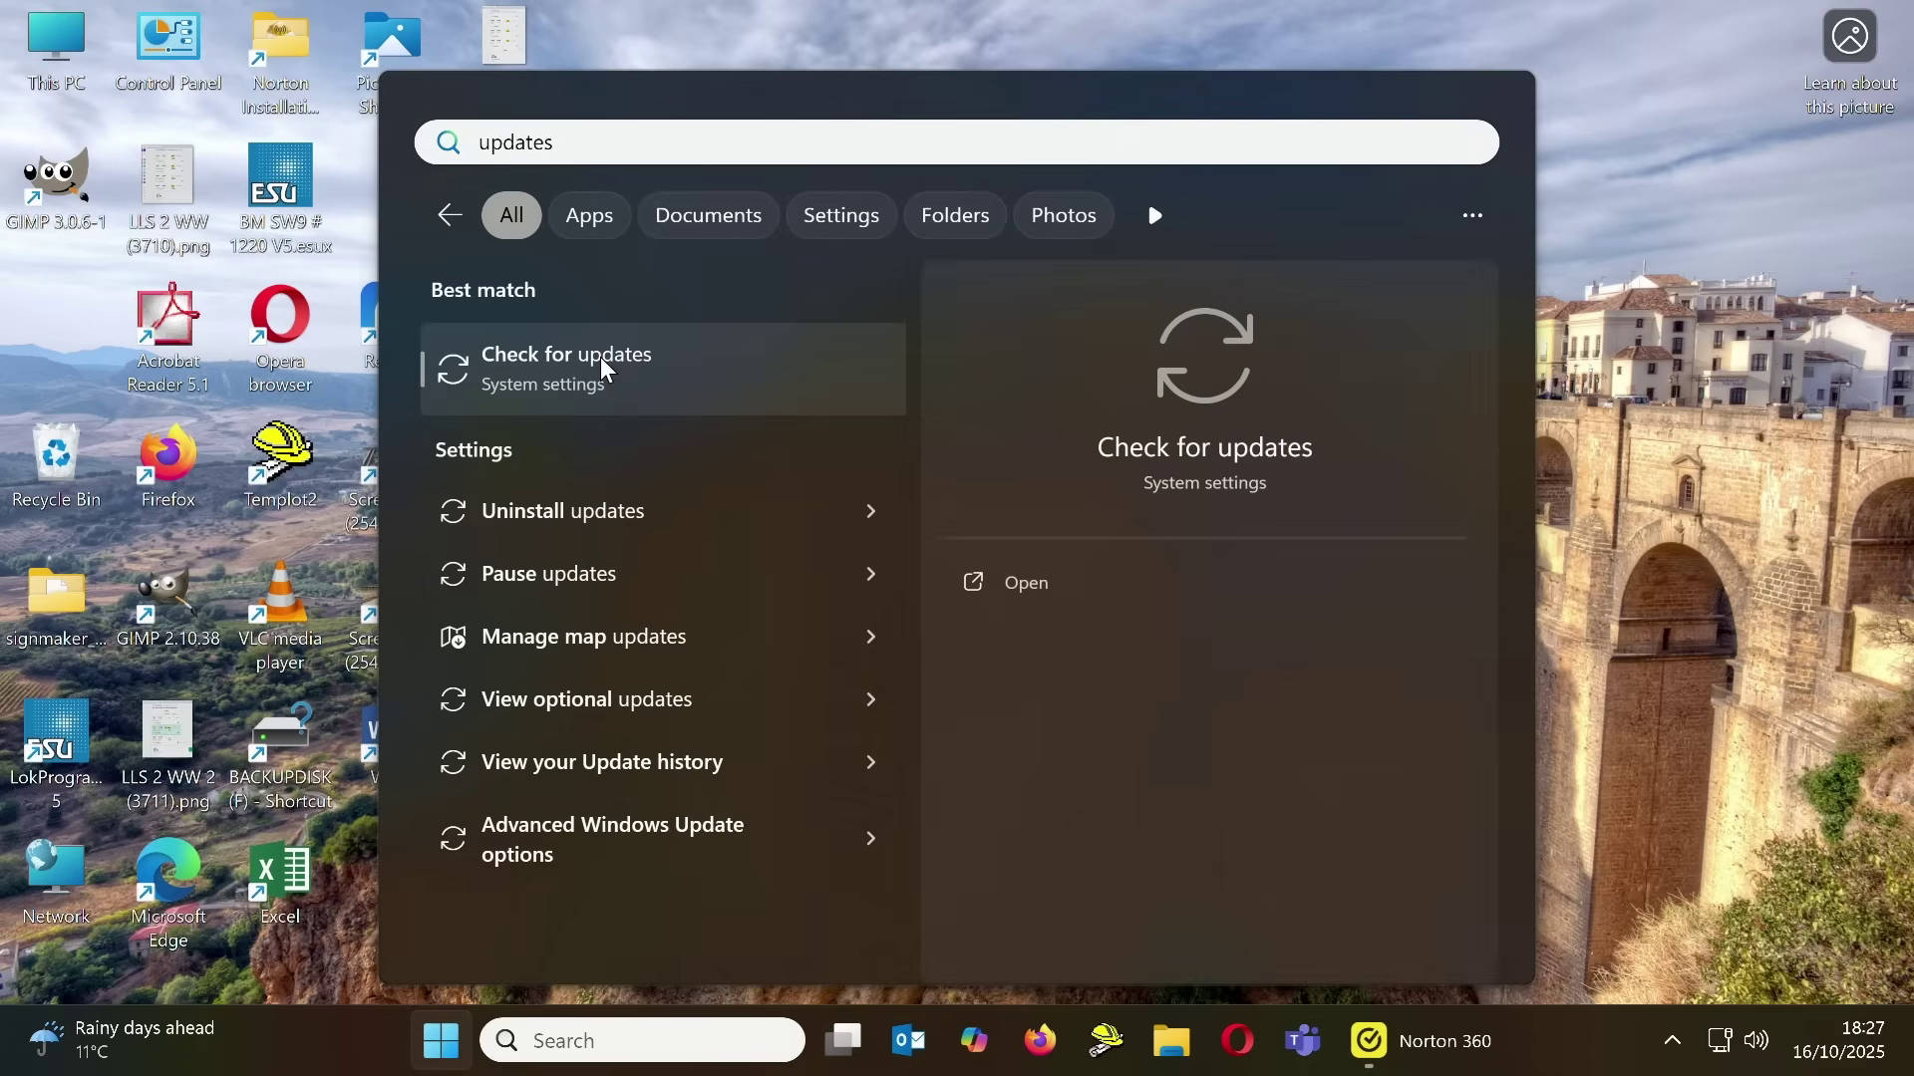